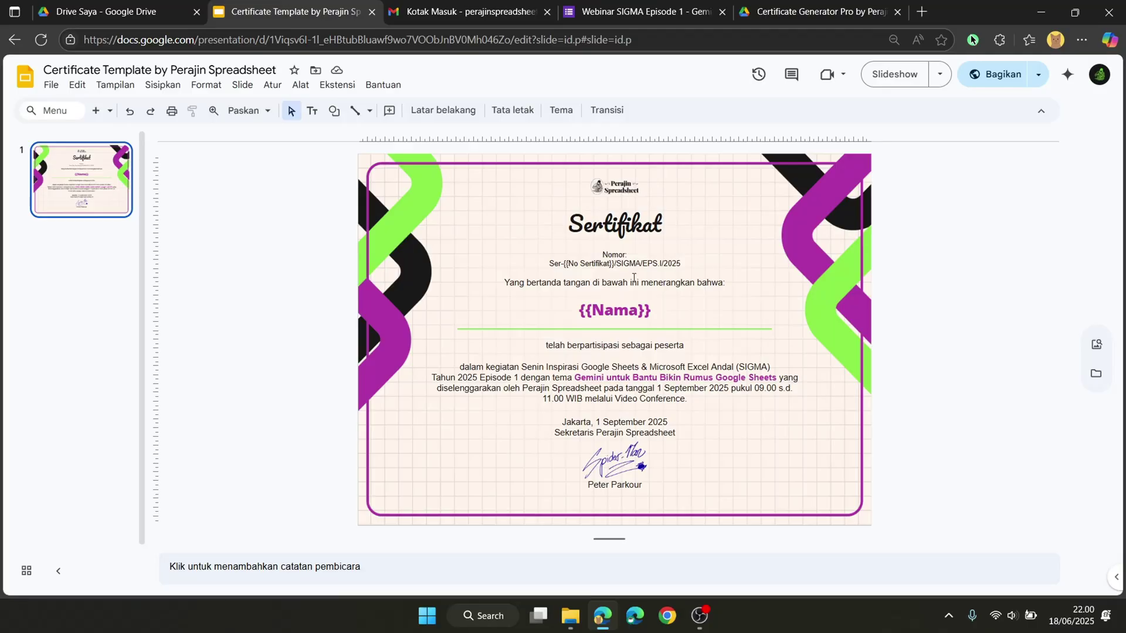
Step: Inspect the template's logo, Sertifikat title, certificate number, {{Nama}} placeholder and description formatting
{"action": "left_click", "coordinate": [634, 190]}
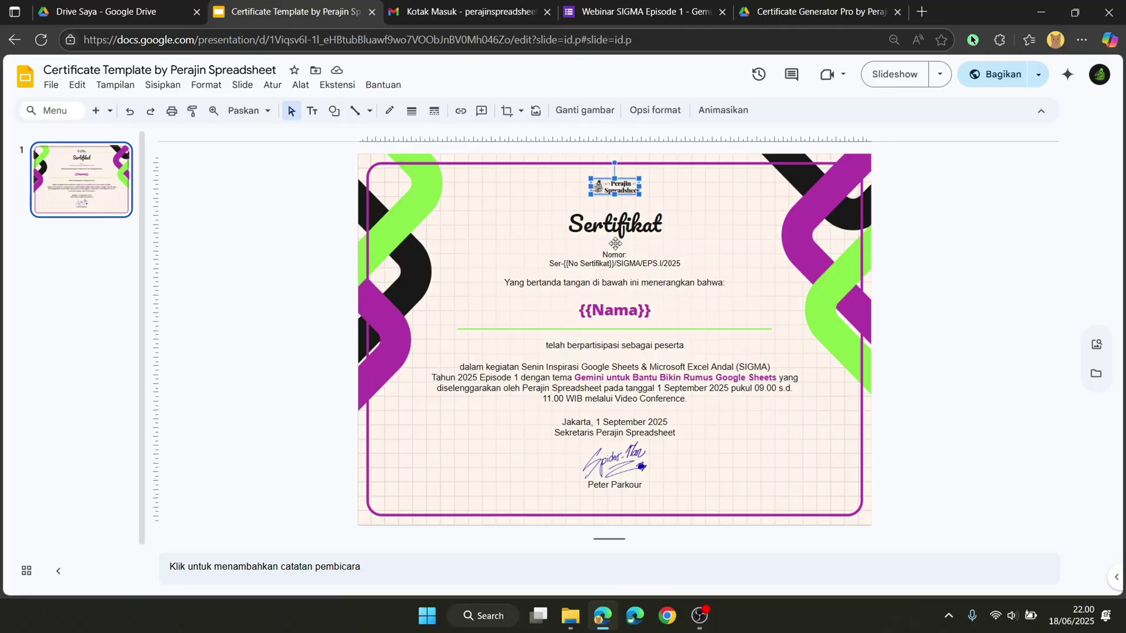
{"action": "left_click", "coordinate": [613, 226]}
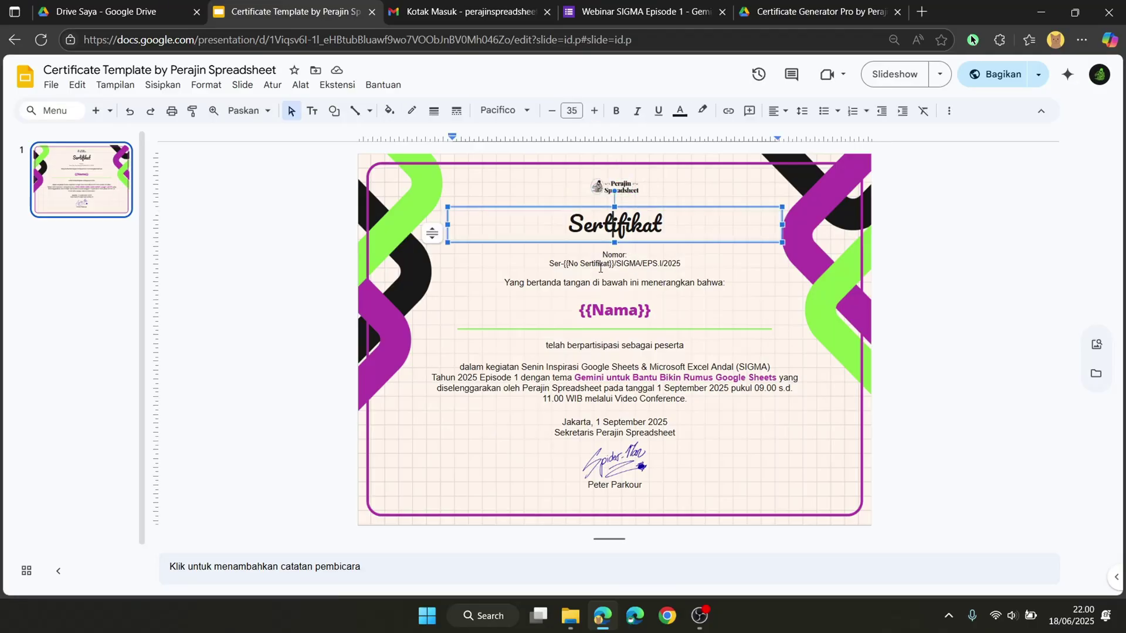
{"action": "left_click", "coordinate": [599, 268]}
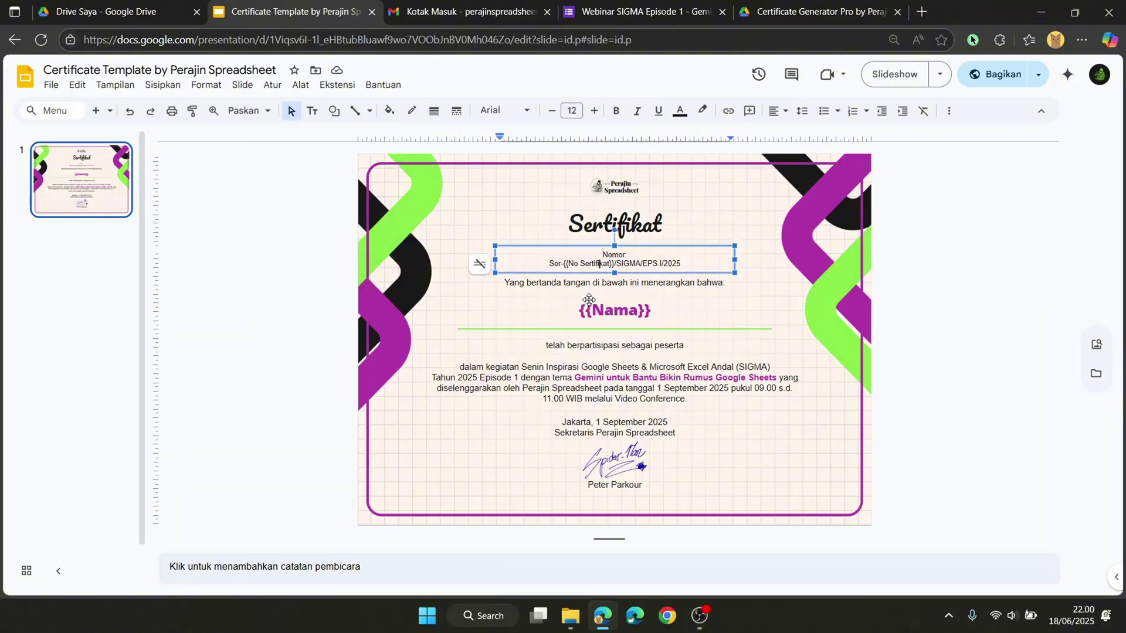
{"action": "left_click", "coordinate": [590, 307]}
{"action": "left_click", "coordinate": [549, 368]}
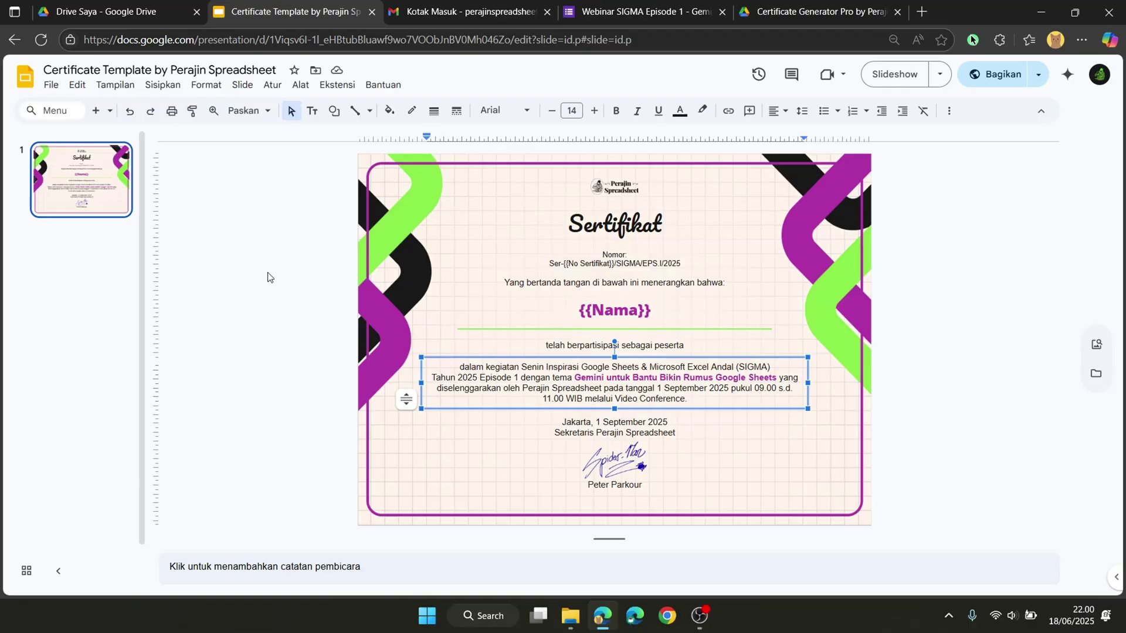
Step: Create a copy of the Certificate Generator Pro spreadsheet with 'Buat salinan'
{"action": "left_click", "coordinate": [439, 235]}
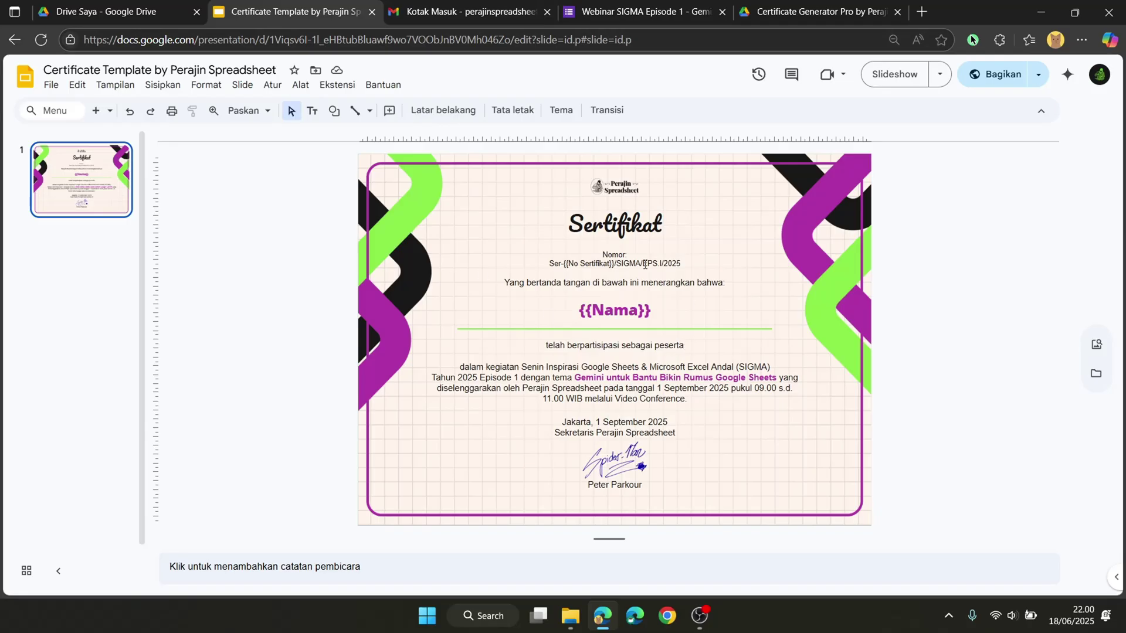
{"action": "left_click", "coordinate": [754, 9]}
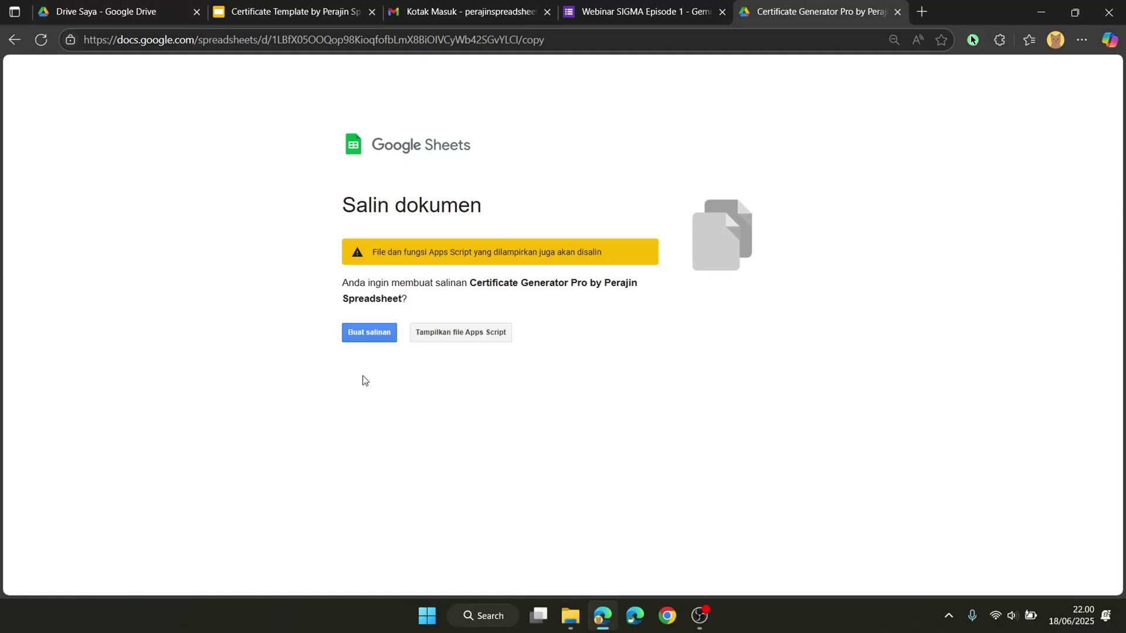
{"action": "left_click", "coordinate": [378, 339]}
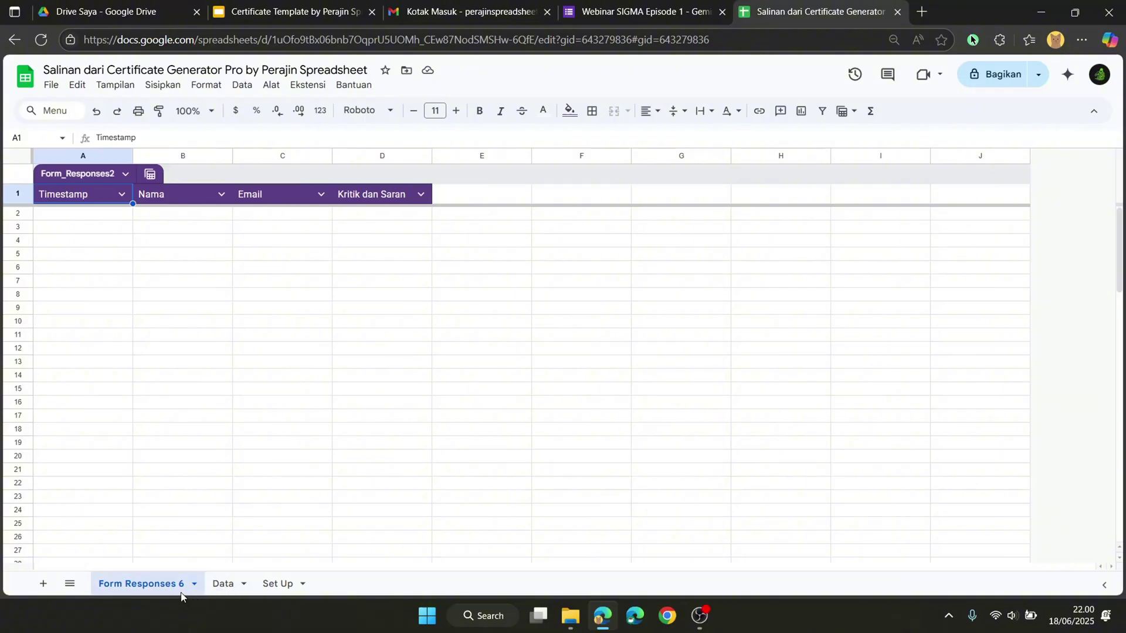
Step: Rename the copy to 'Contoh Certificate Generator Pro by Perajin Spreadsheet'
{"action": "left_click", "coordinate": [231, 584]}
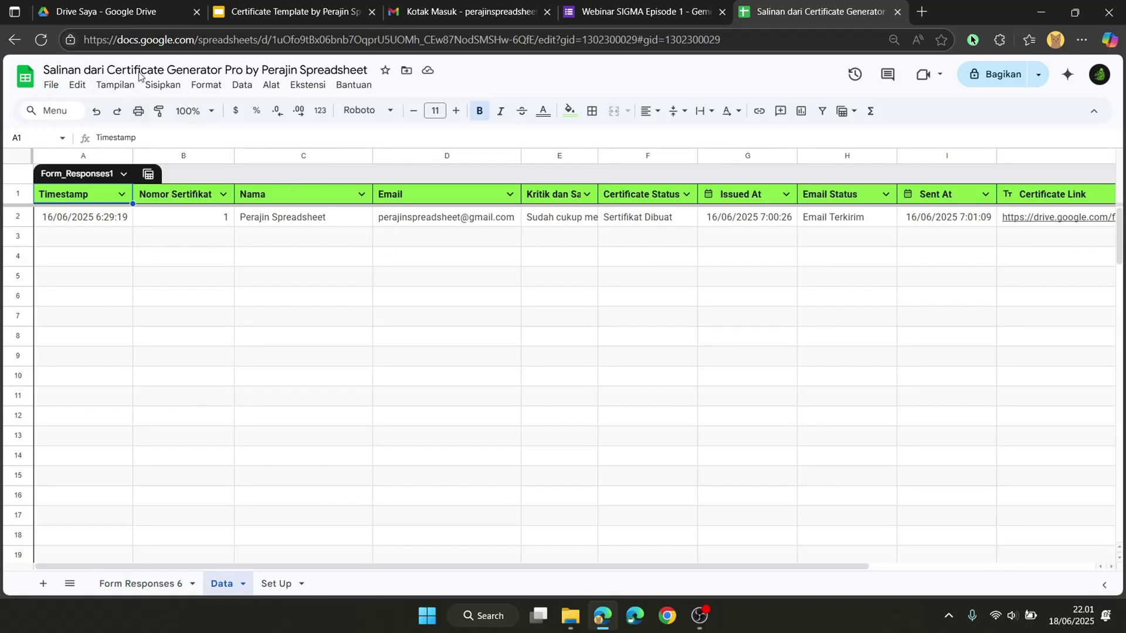
{"action": "left_click", "coordinate": [165, 66]}
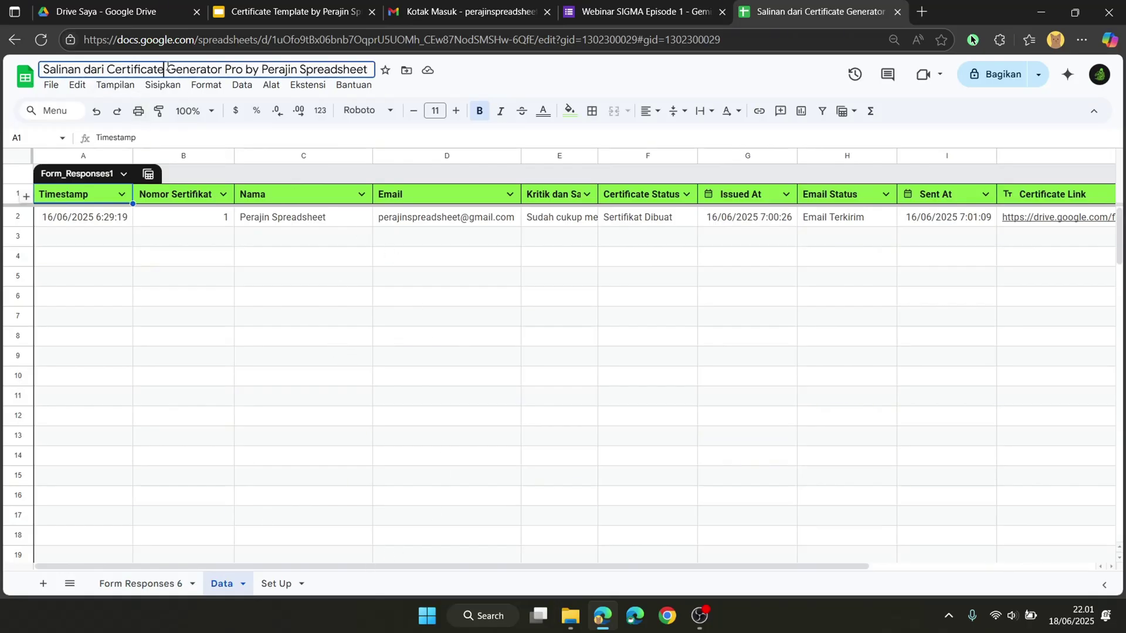
{"action": "left_click", "coordinate": [108, 68]}
{"action": "left_click_drag", "start_coordinate": [111, 68], "coordinate": [1, 68]}
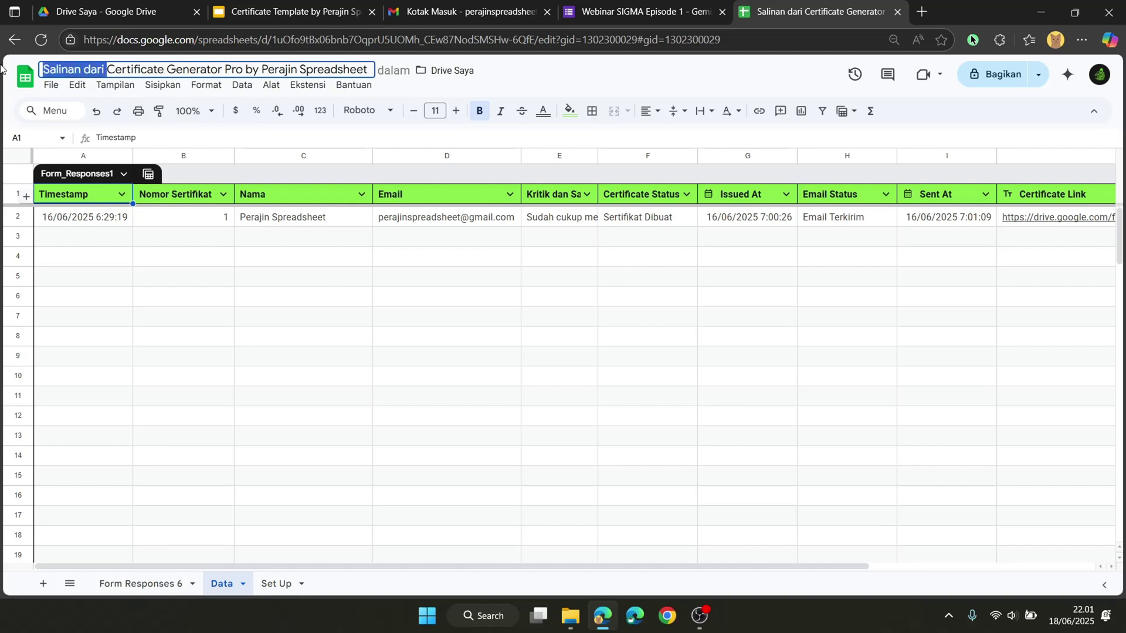
{"action": "type", "text": "Cntoh"}
{"action": "key", "text": "BackSpace"}
{"action": "key", "text": "BackSpace"}
{"action": "key", "text": "BackSpace"}
{"action": "key", "text": "BackSpace"}
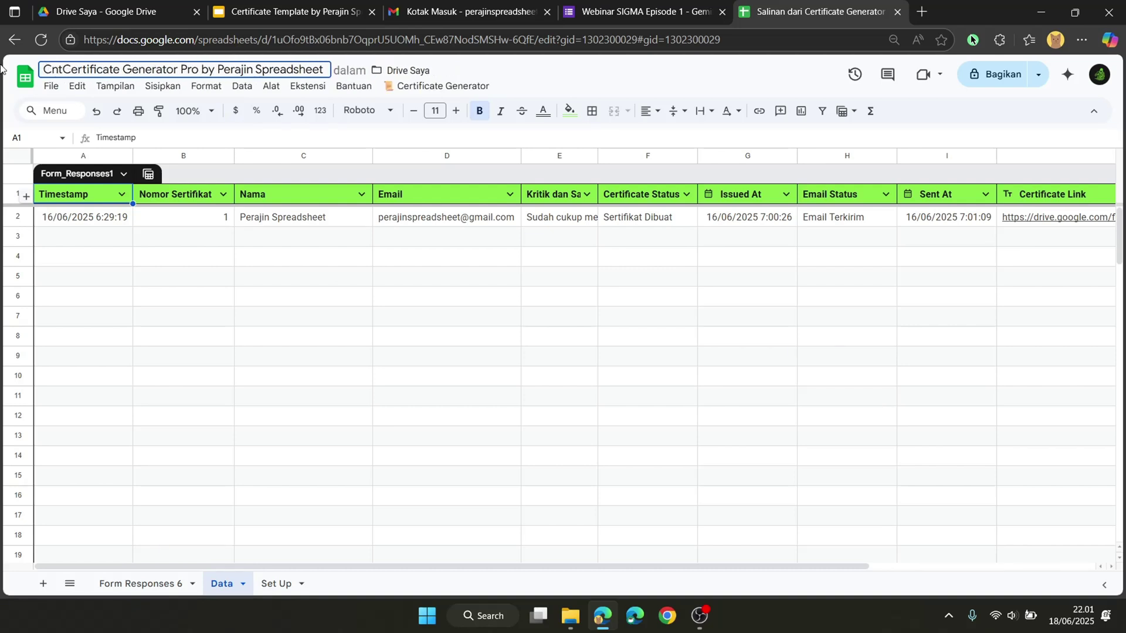
{"action": "type", "text": "ontoh"}
{"action": "key", "text": "Return"}
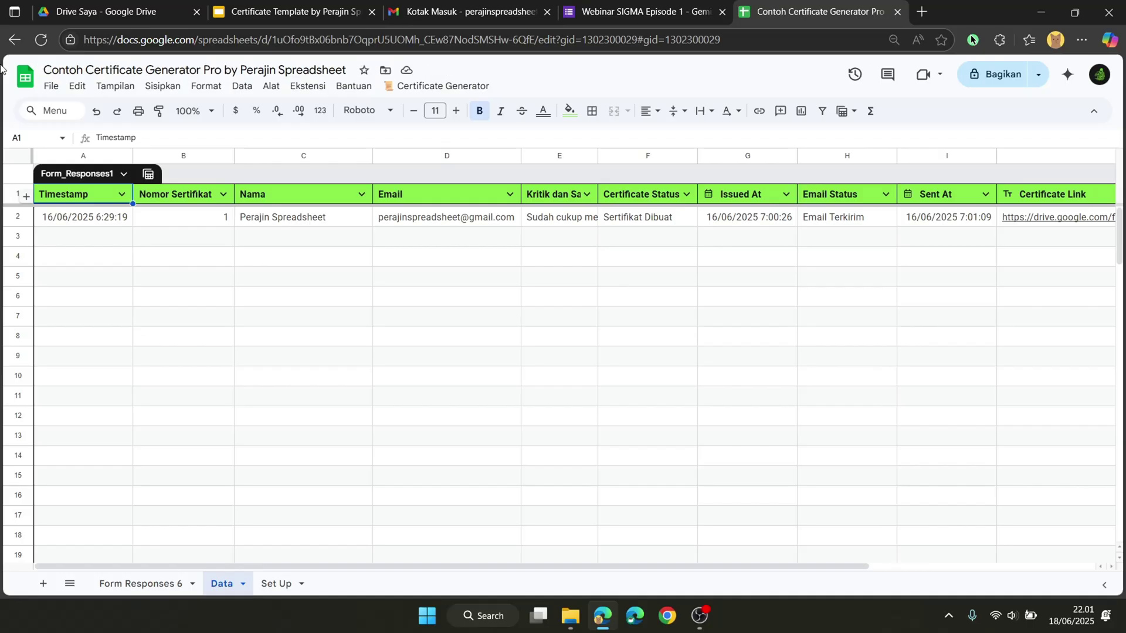
Step: Delete the Form Responses 6 sheet
{"action": "left_click", "coordinate": [300, 591]}
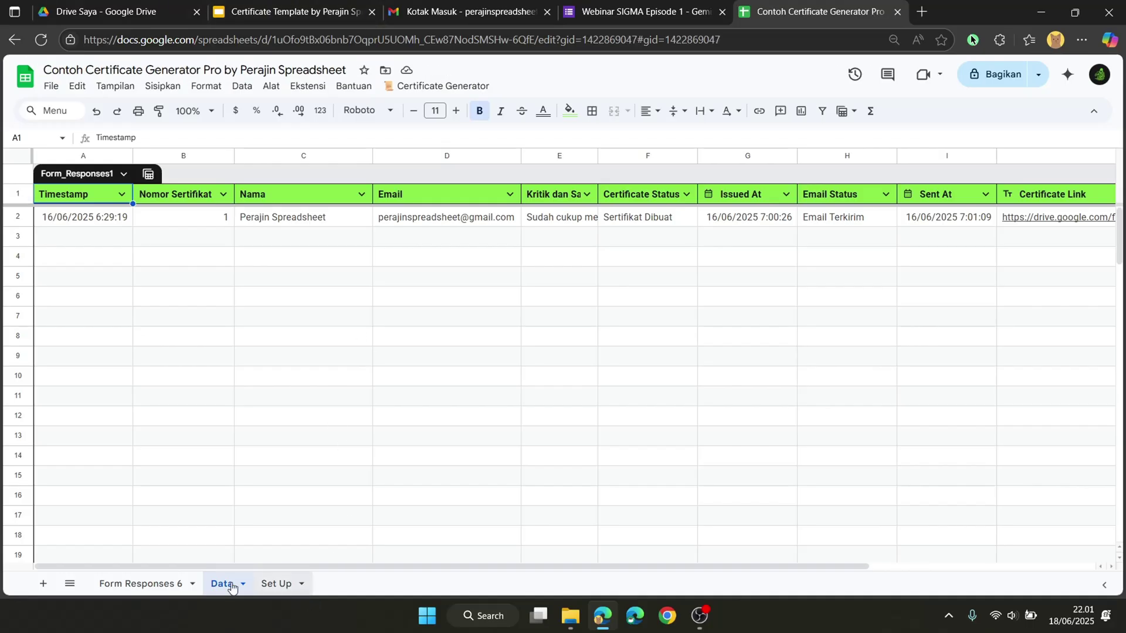
{"action": "left_click", "coordinate": [229, 588]}
{"action": "left_click", "coordinate": [170, 585]}
{"action": "right_click", "coordinate": [170, 586]}
{"action": "left_click", "coordinate": [115, 355]}
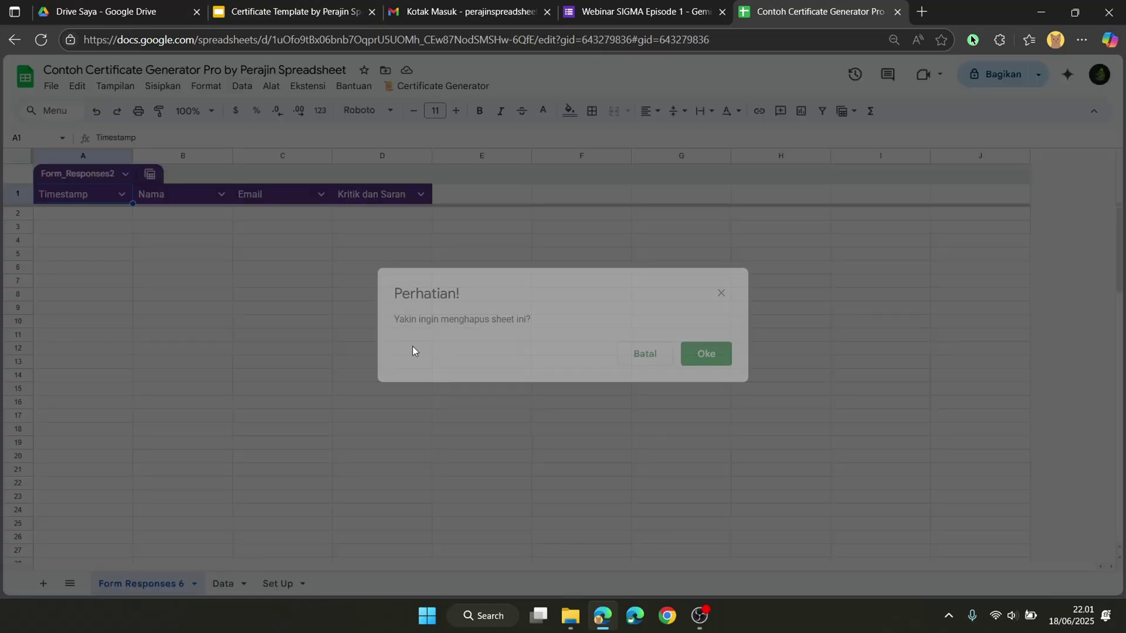
{"action": "left_click", "coordinate": [705, 354]}
Step: Review the remaining Set Up and Data sheets, then go to the webinar registration form
{"action": "left_click", "coordinate": [189, 586]}
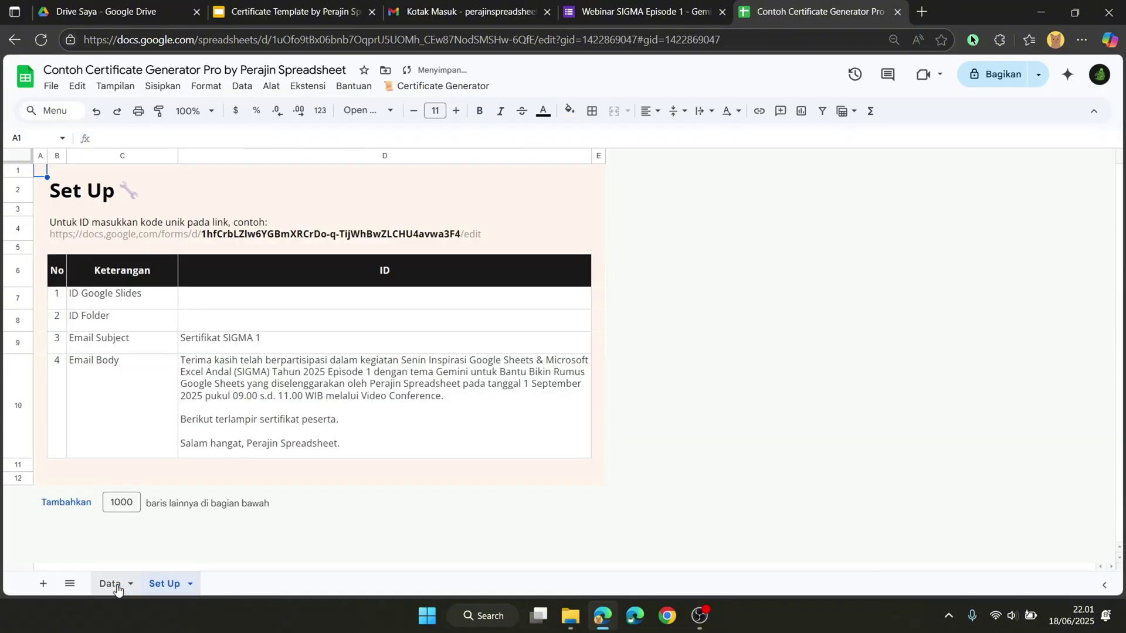
{"action": "left_click", "coordinate": [108, 588]}
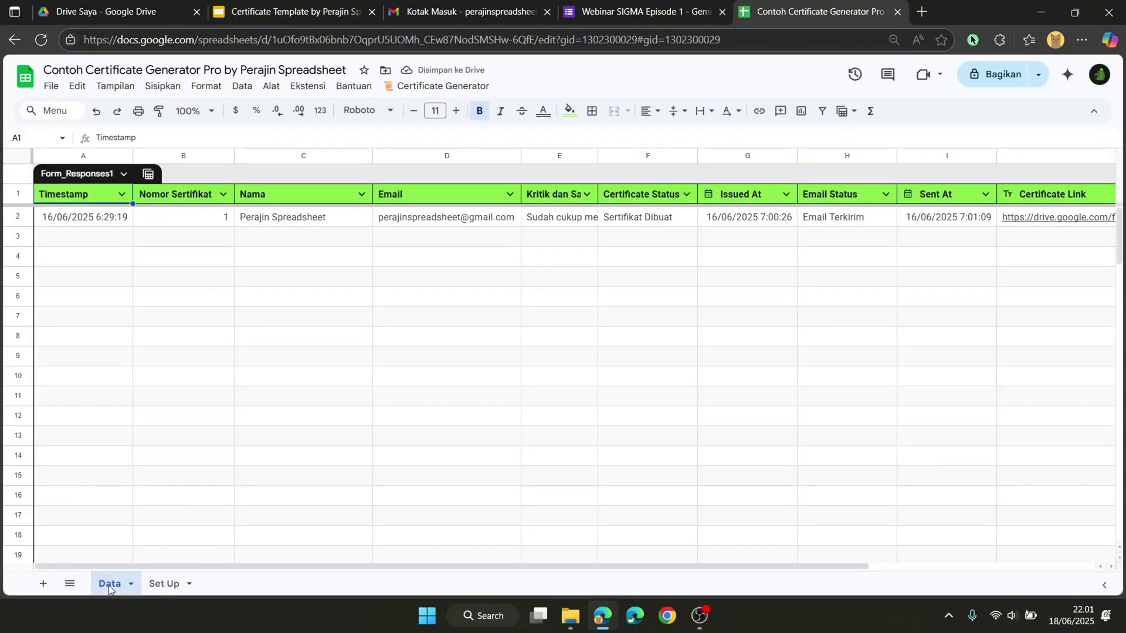
{"action": "left_click", "coordinate": [154, 588]}
{"action": "left_click", "coordinate": [116, 585]}
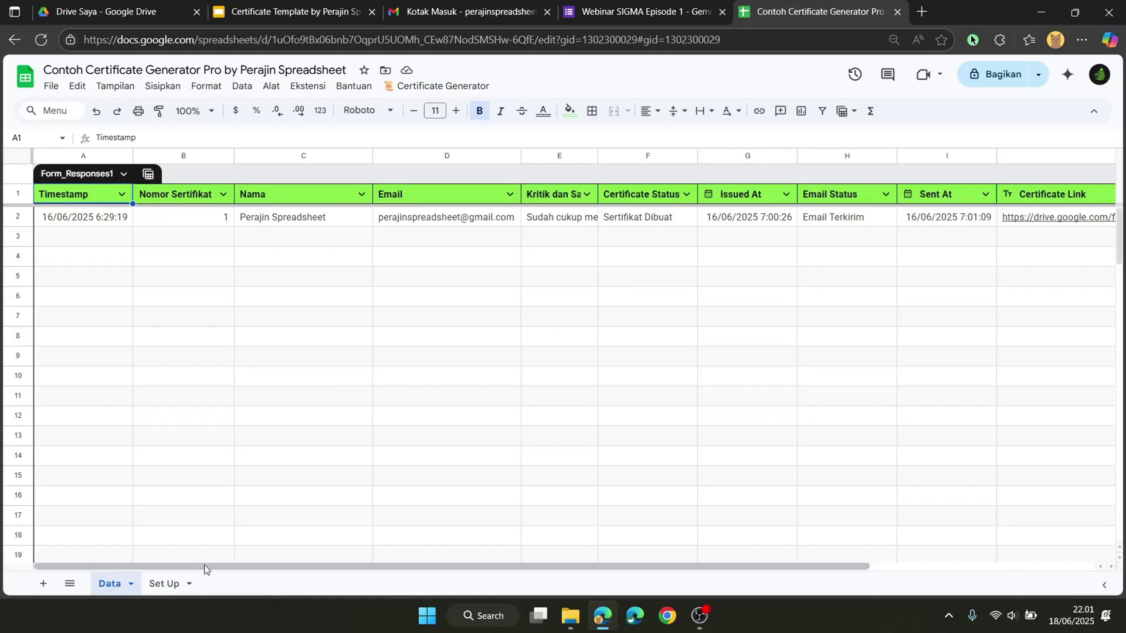
{"action": "left_click", "coordinate": [165, 583]}
{"action": "left_click", "coordinate": [589, 15]}
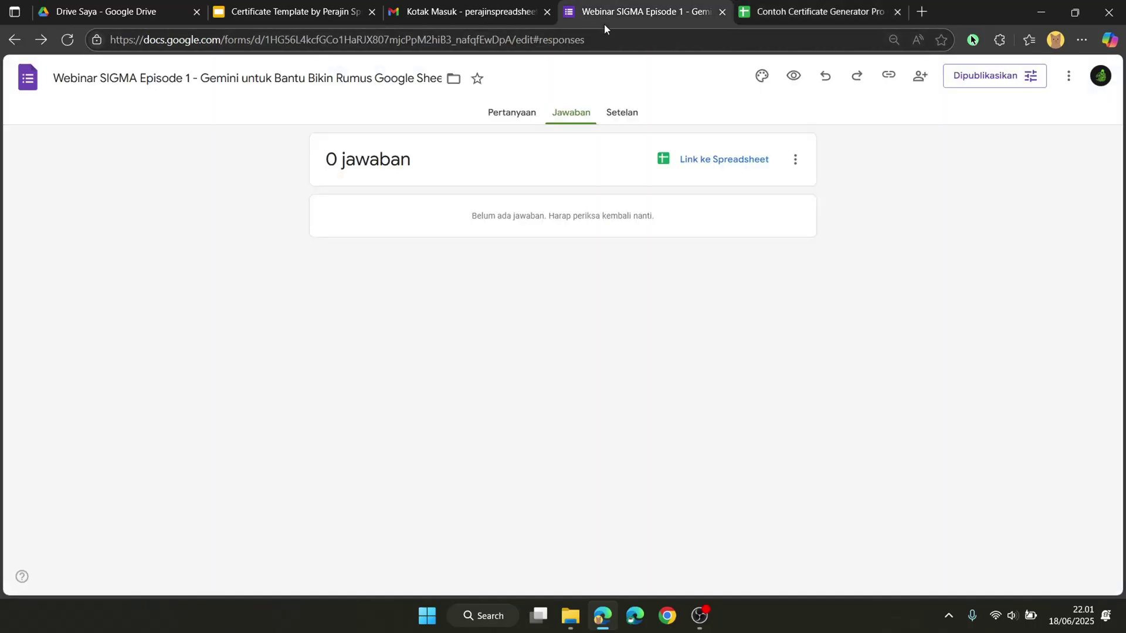
{"action": "left_click", "coordinate": [485, 120]}
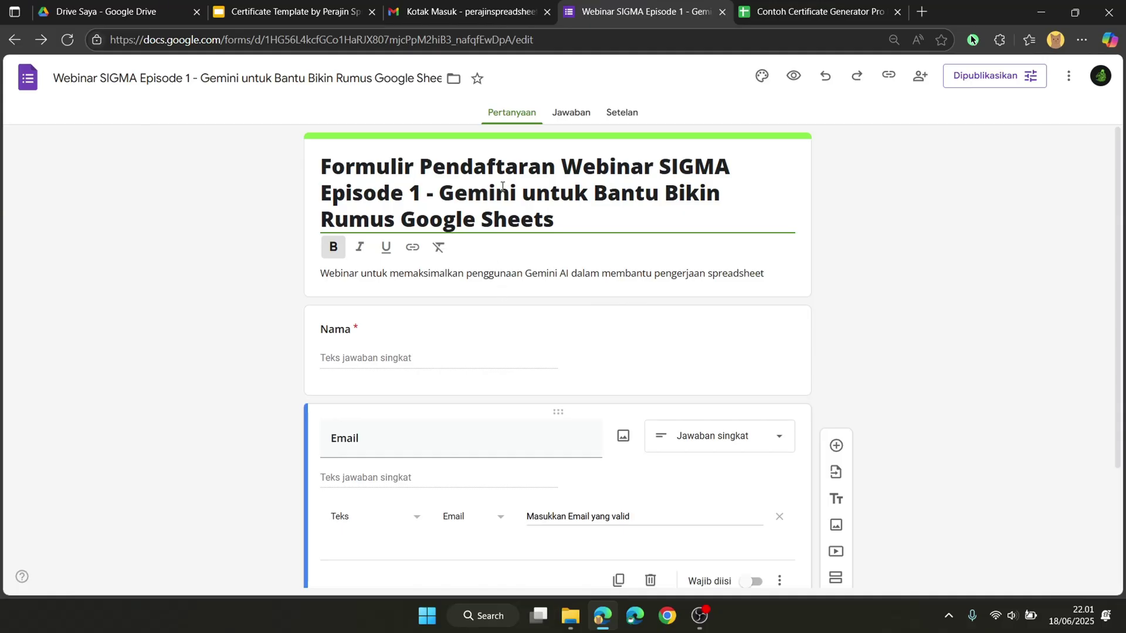
{"action": "scroll", "coordinate": [574, 326], "scroll_direction": "down", "scroll_amount": 1}
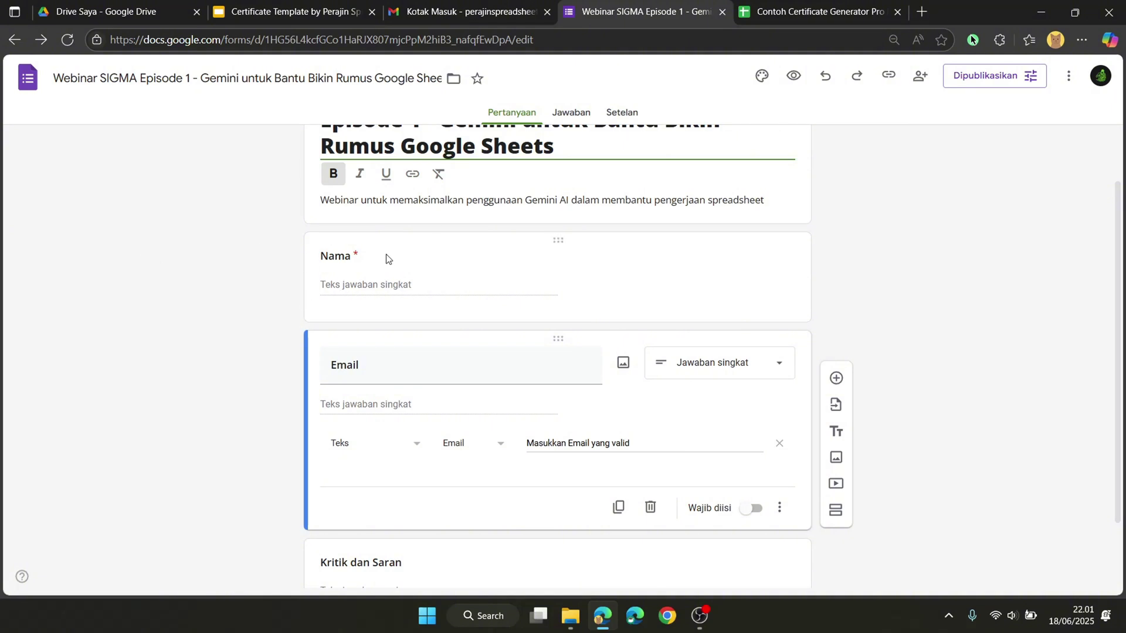
{"action": "scroll", "coordinate": [384, 420], "scroll_direction": "down", "scroll_amount": 2}
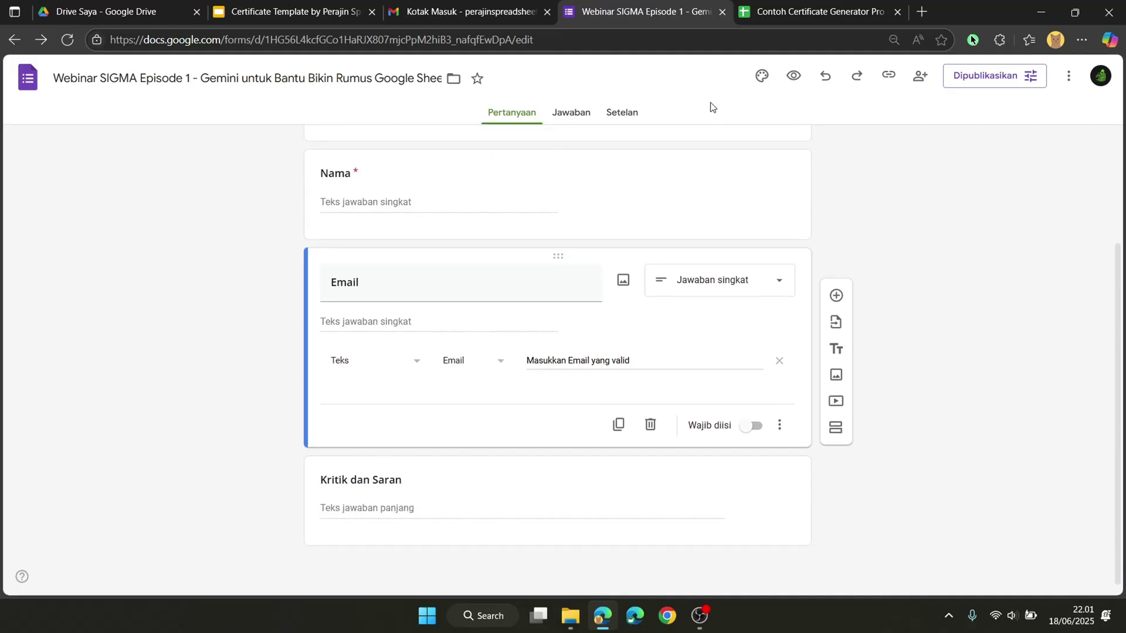
{"action": "left_click", "coordinate": [571, 113]}
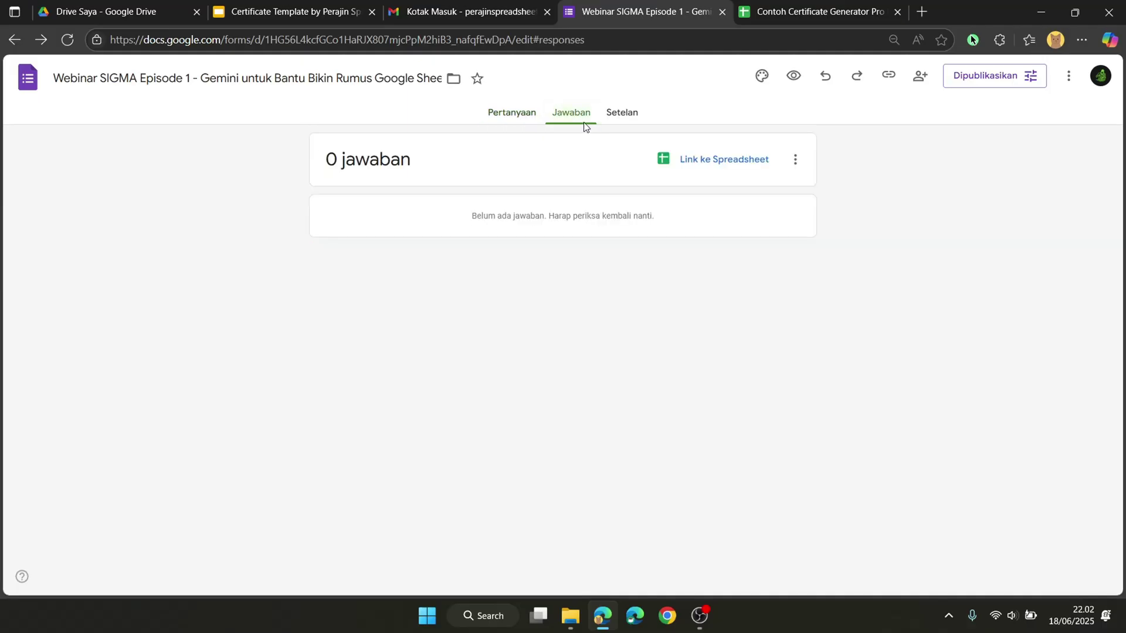
Step: Link the form responses to the existing 'Contoh Certificate Generator Pro' spreadsheet via 'Pilih spreadsheet yang ada'
{"action": "left_click", "coordinate": [718, 169]}
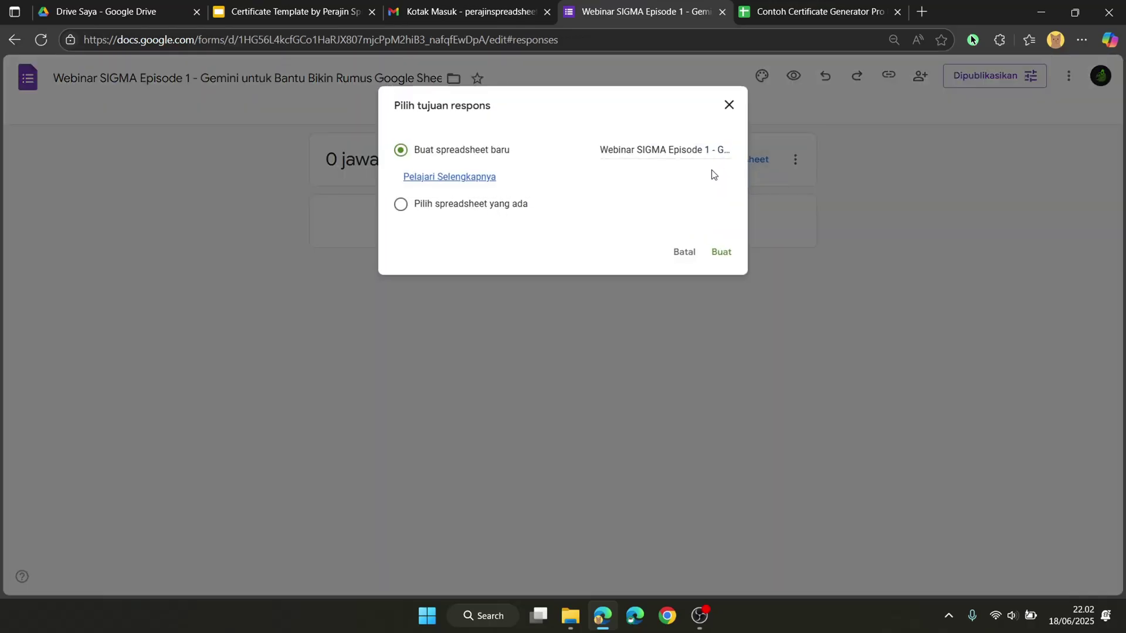
{"action": "left_click", "coordinate": [517, 205]}
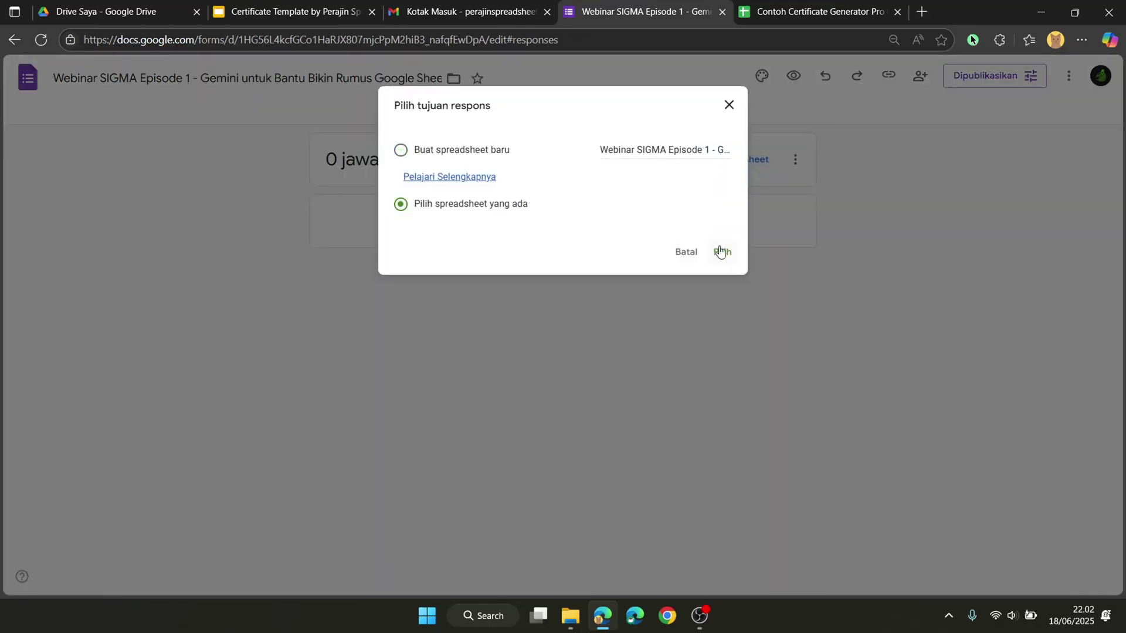
{"action": "left_click", "coordinate": [722, 253]}
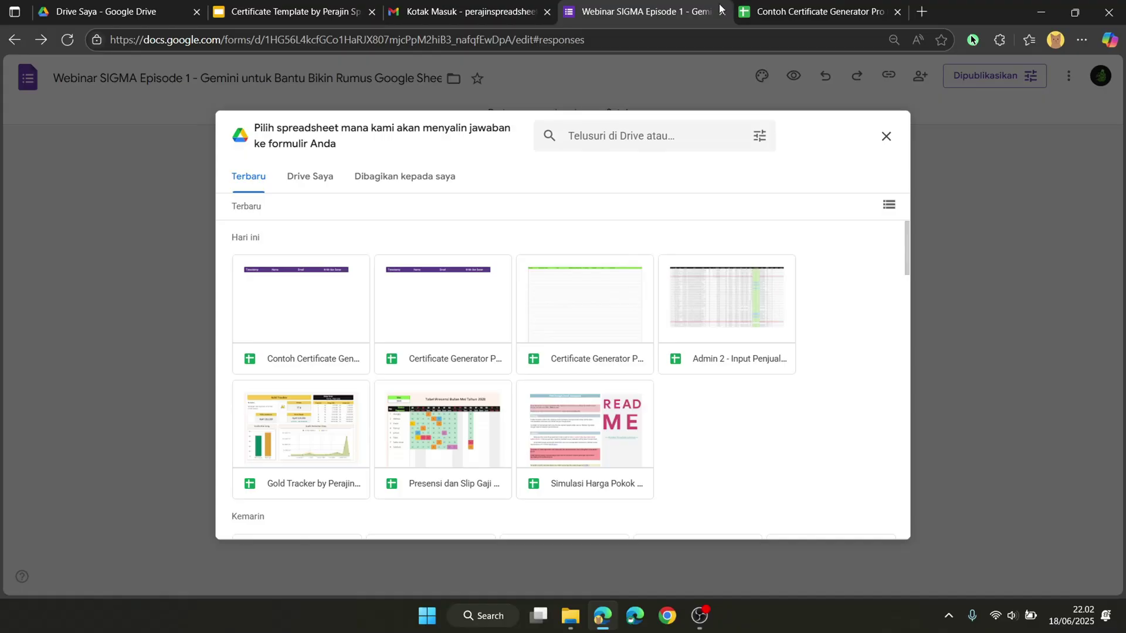
{"action": "left_click", "coordinate": [320, 298]}
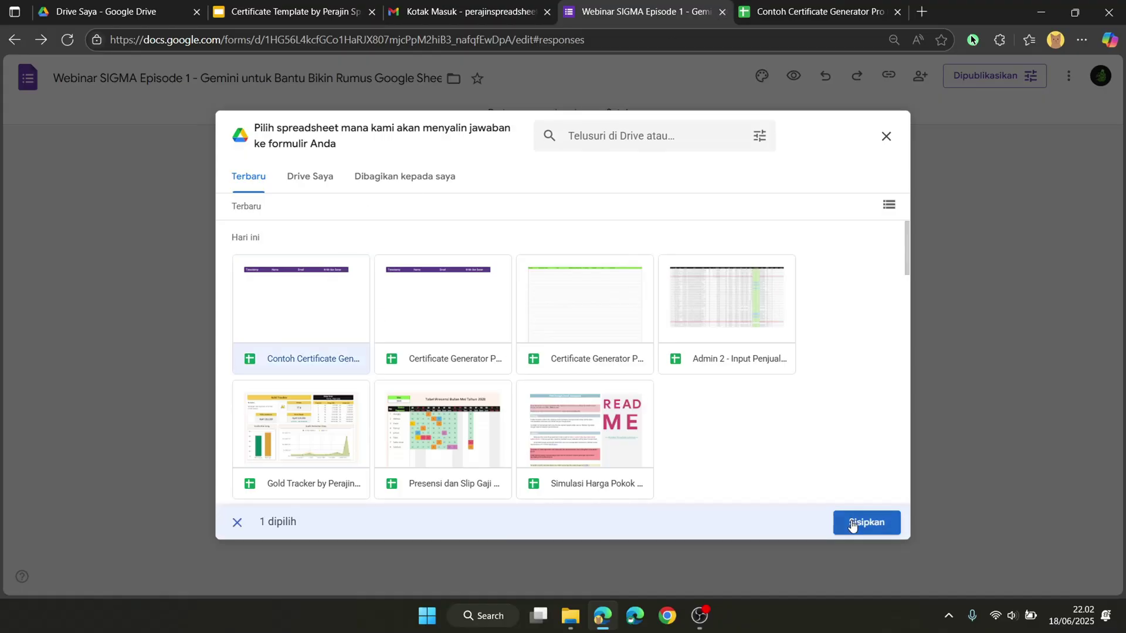
{"action": "left_click", "coordinate": [853, 523]}
{"action": "left_click", "coordinate": [877, 16]}
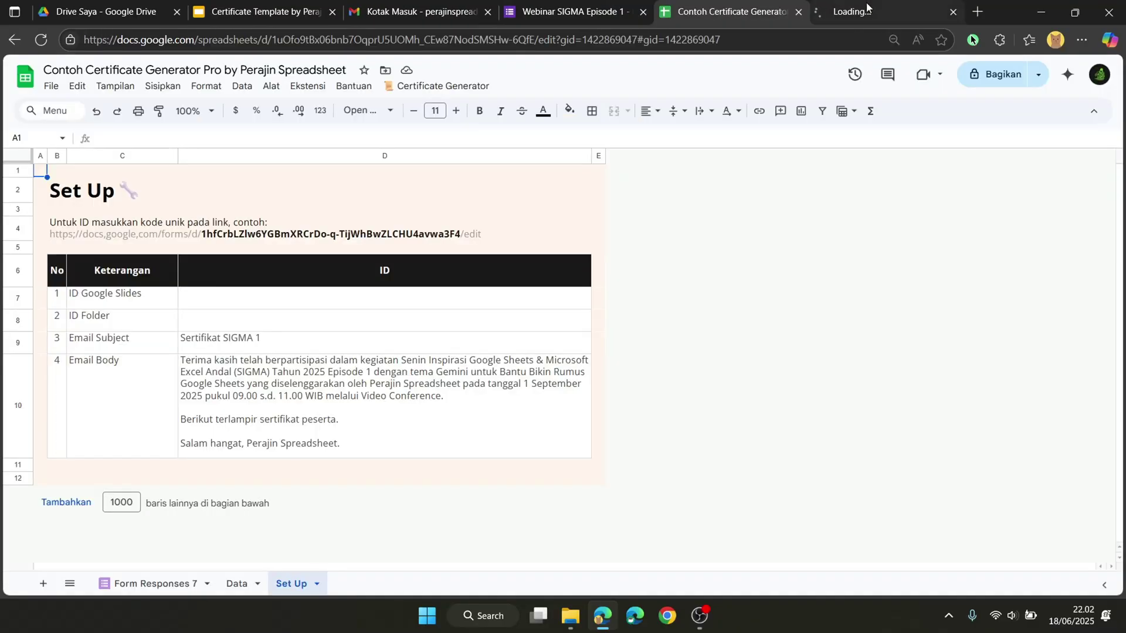
Step: Insert a column before Nama on Form Responses 7 and paste the Data sheet's headers into row 1
{"action": "left_click", "coordinate": [177, 582]}
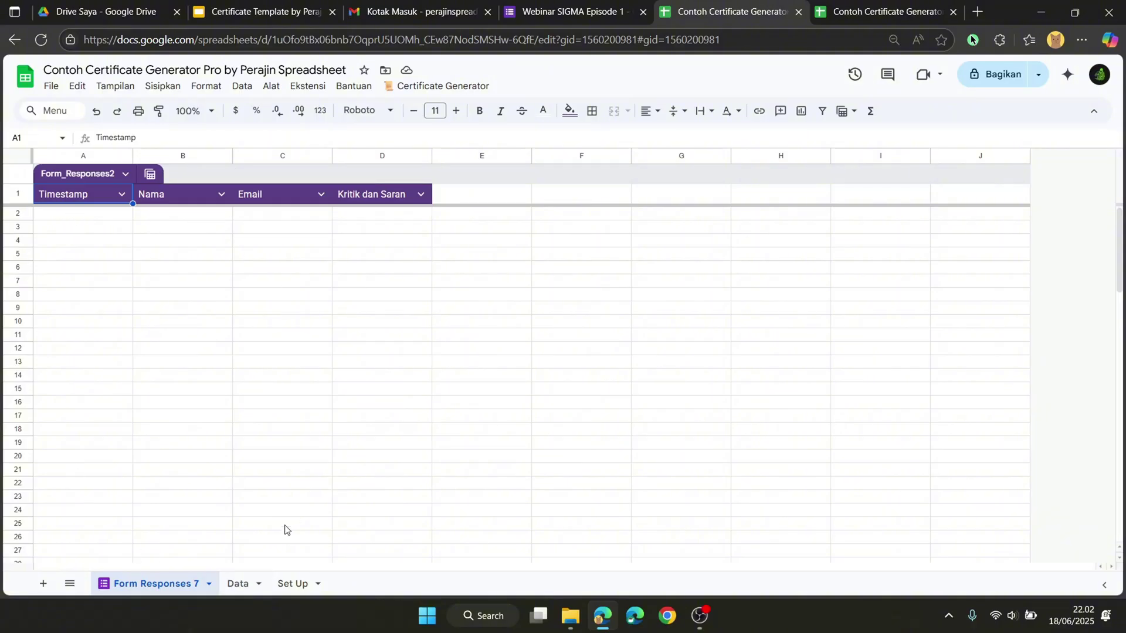
{"action": "left_click", "coordinate": [236, 583]}
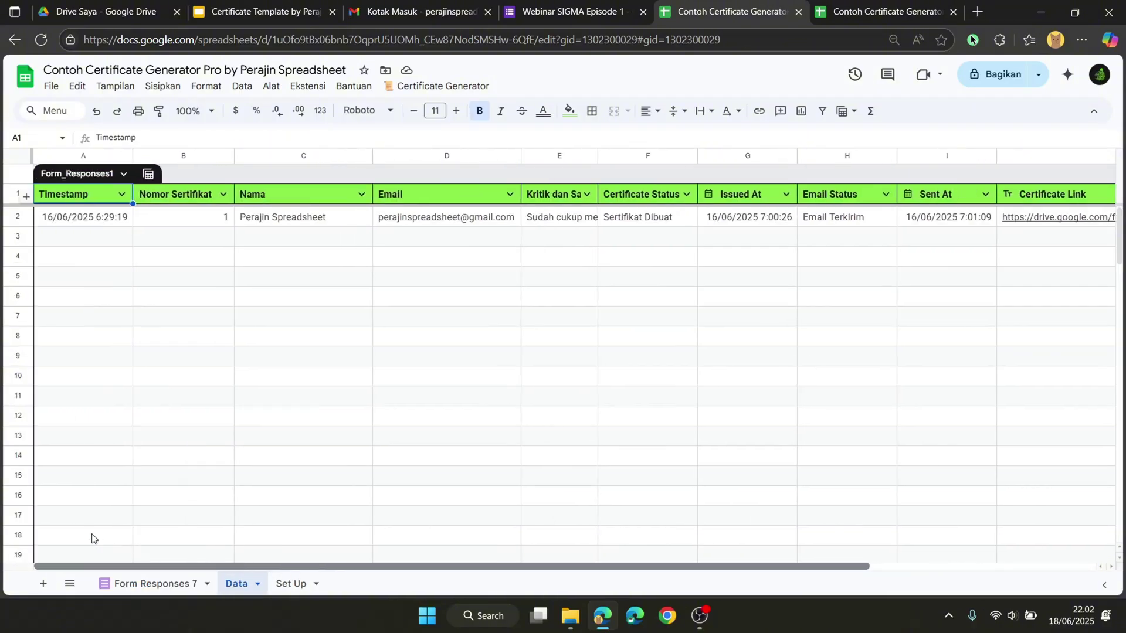
{"action": "left_click_drag", "start_coordinate": [244, 566], "coordinate": [120, 520]}
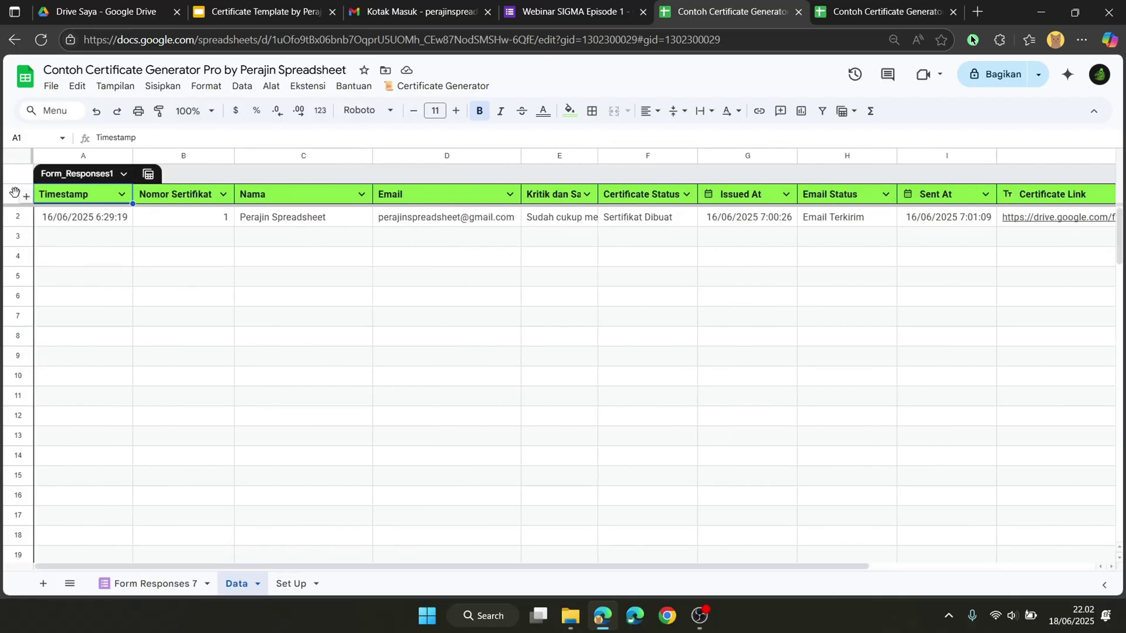
{"action": "left_click", "coordinate": [151, 582]}
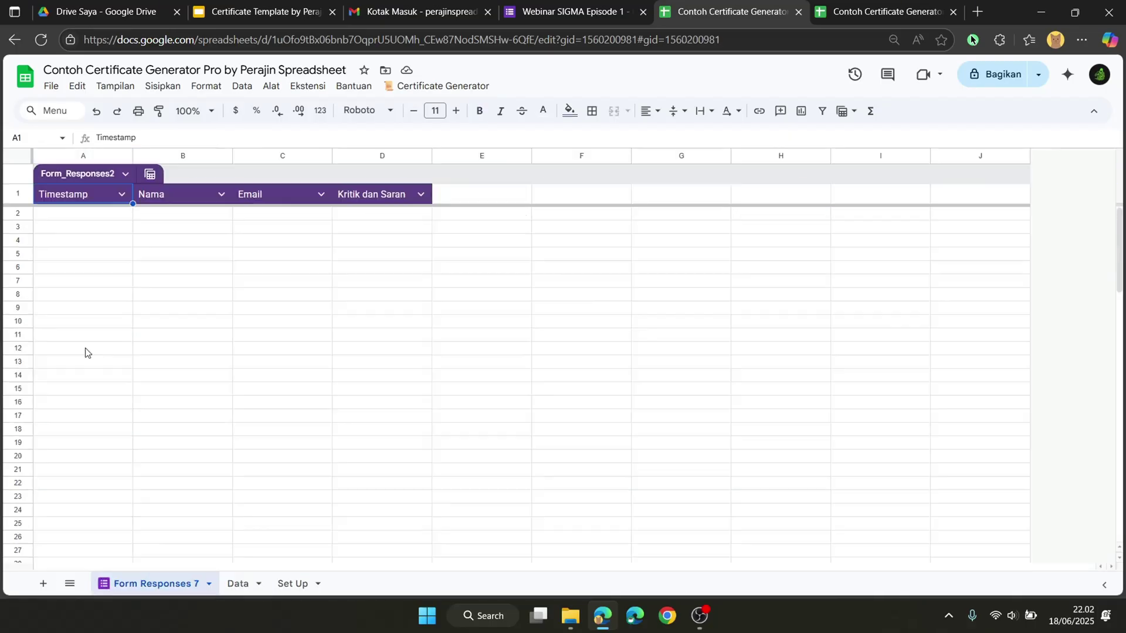
{"action": "right_click", "coordinate": [177, 156]}
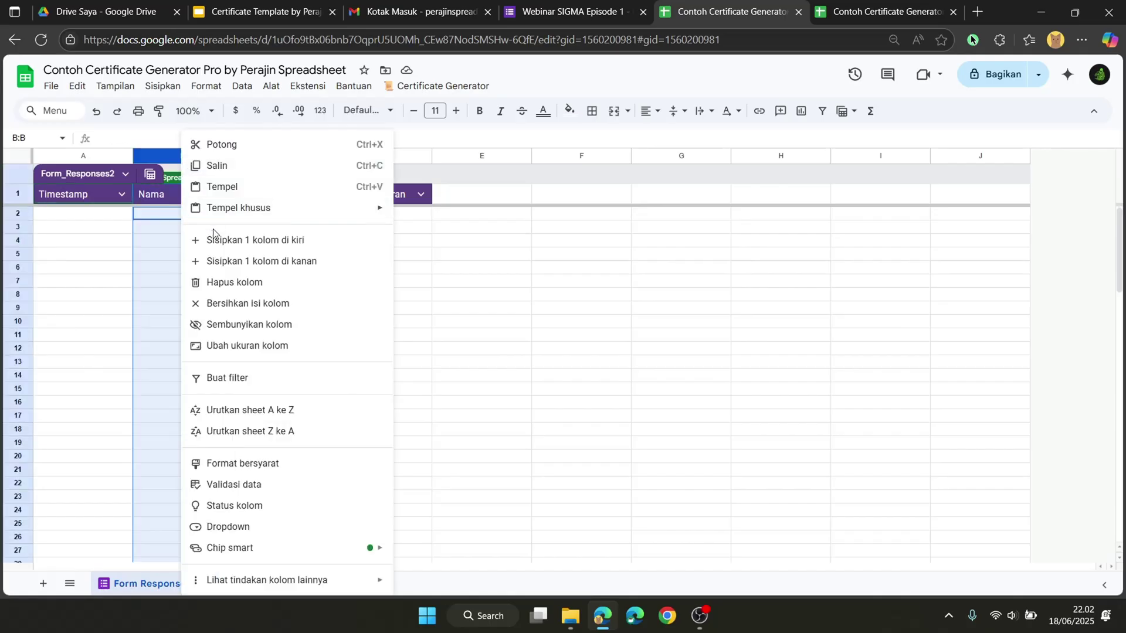
{"action": "left_click", "coordinate": [217, 240]}
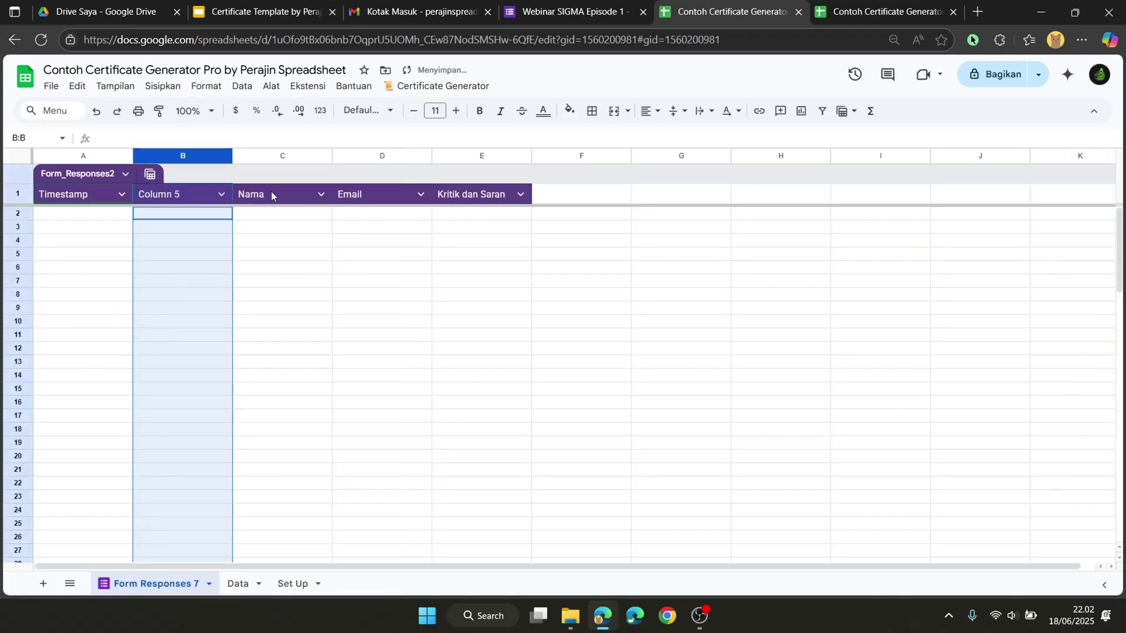
{"action": "left_click", "coordinate": [16, 193]}
{"action": "type", "text": "Timestamp\tNomor Sertifikat\tNama\tEmail\tKritik dan Saran\tCertificate Status\tIssued At\tEmail Status\tSent At\tCertificate Link"}
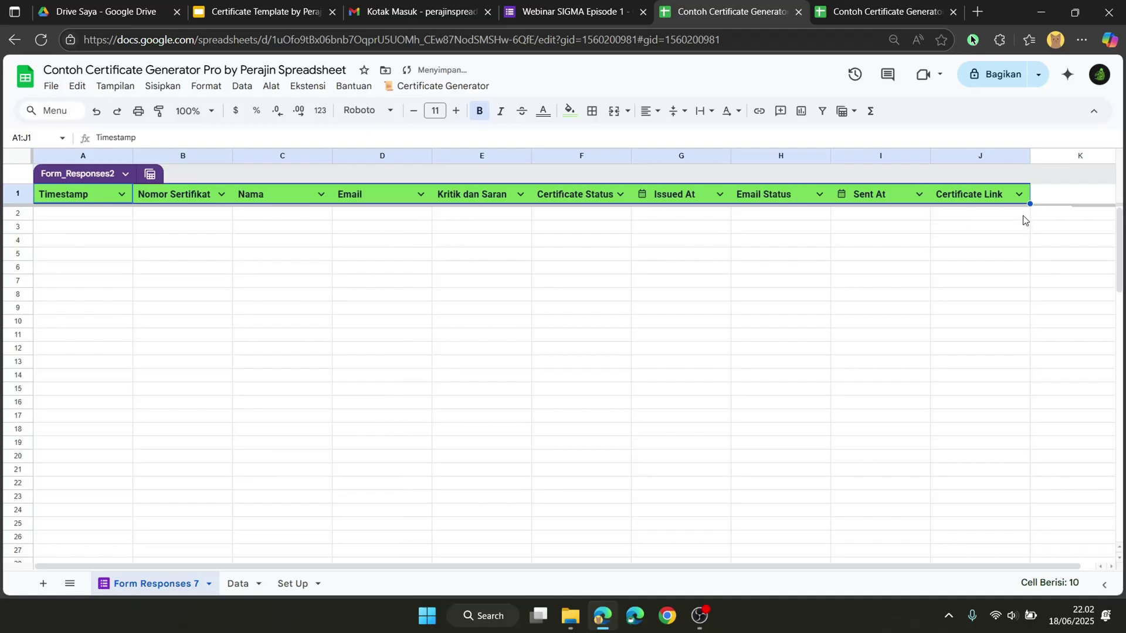
Step: Delete the leftover column K, then return to the webinar form's questions
{"action": "left_click", "coordinate": [1092, 156]}
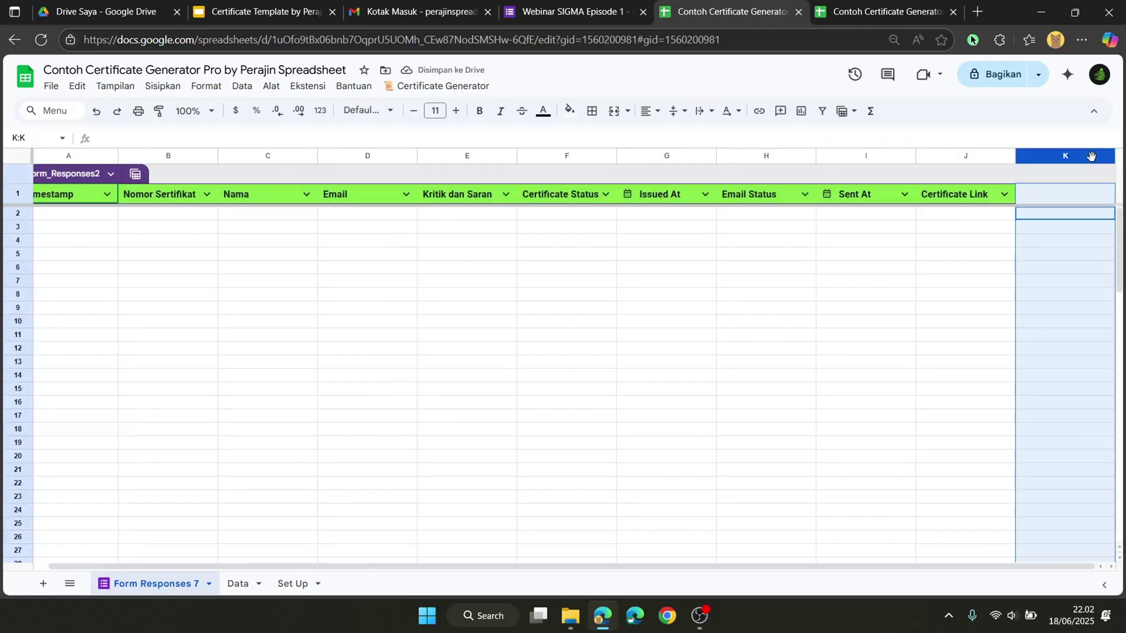
{"action": "right_click", "coordinate": [1091, 156]}
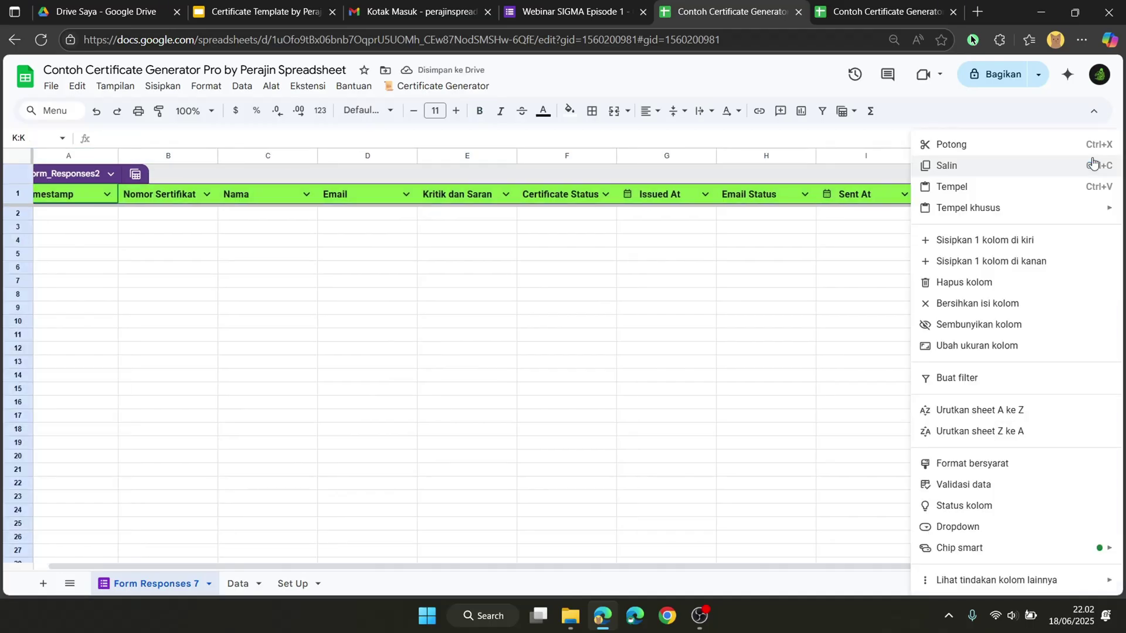
{"action": "left_click", "coordinate": [968, 286]}
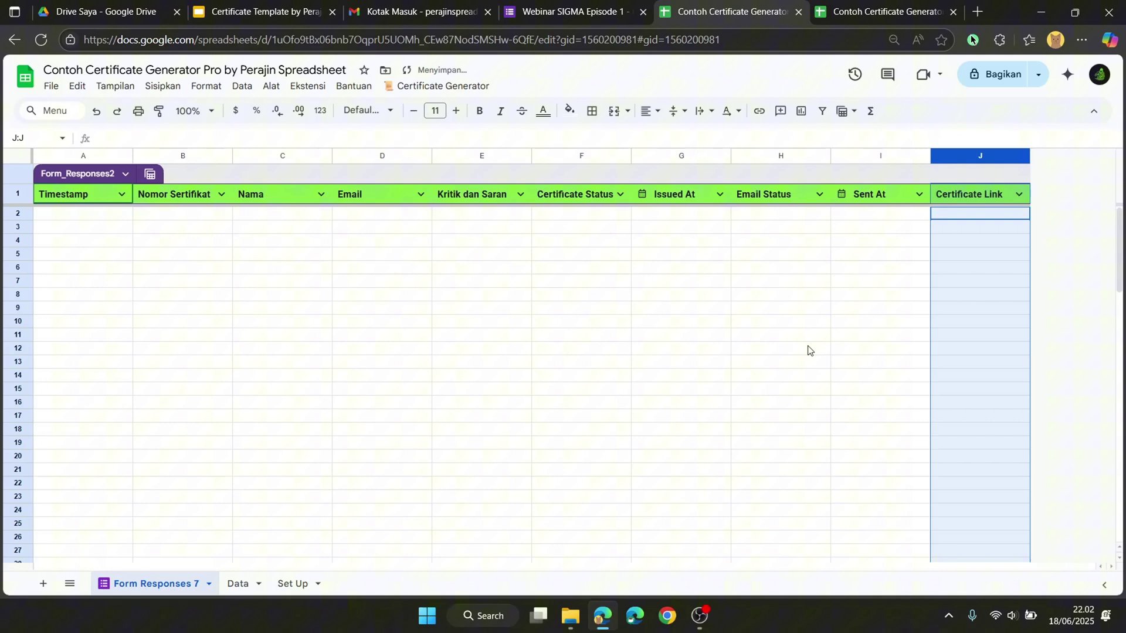
{"action": "left_click", "coordinate": [238, 583]}
{"action": "left_click", "coordinate": [627, 5]}
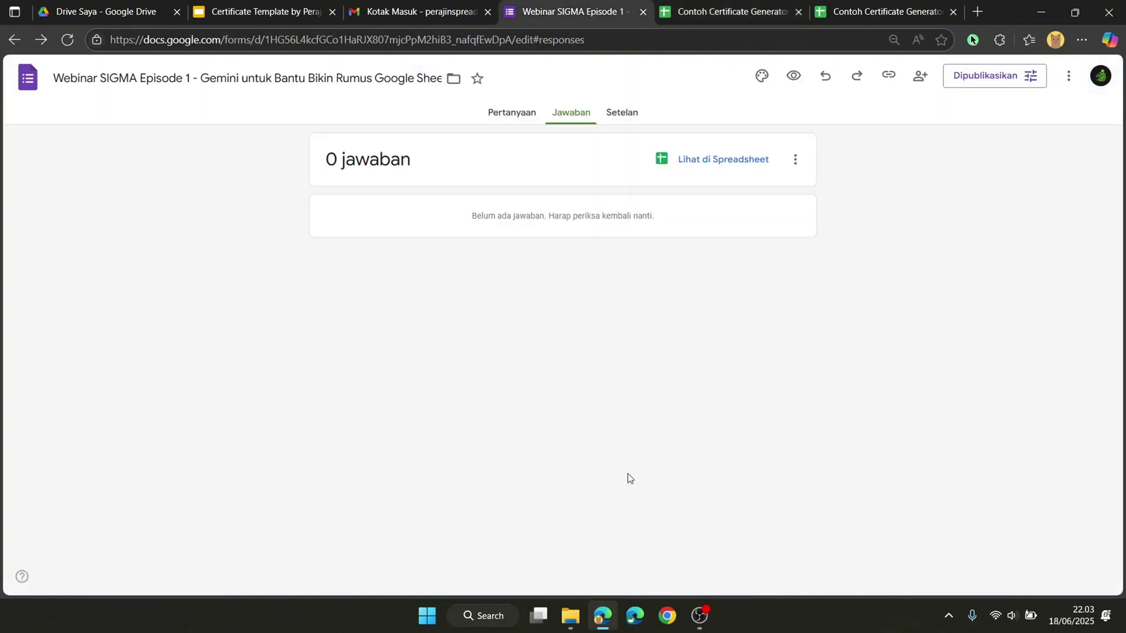
{"action": "left_click", "coordinate": [492, 106]}
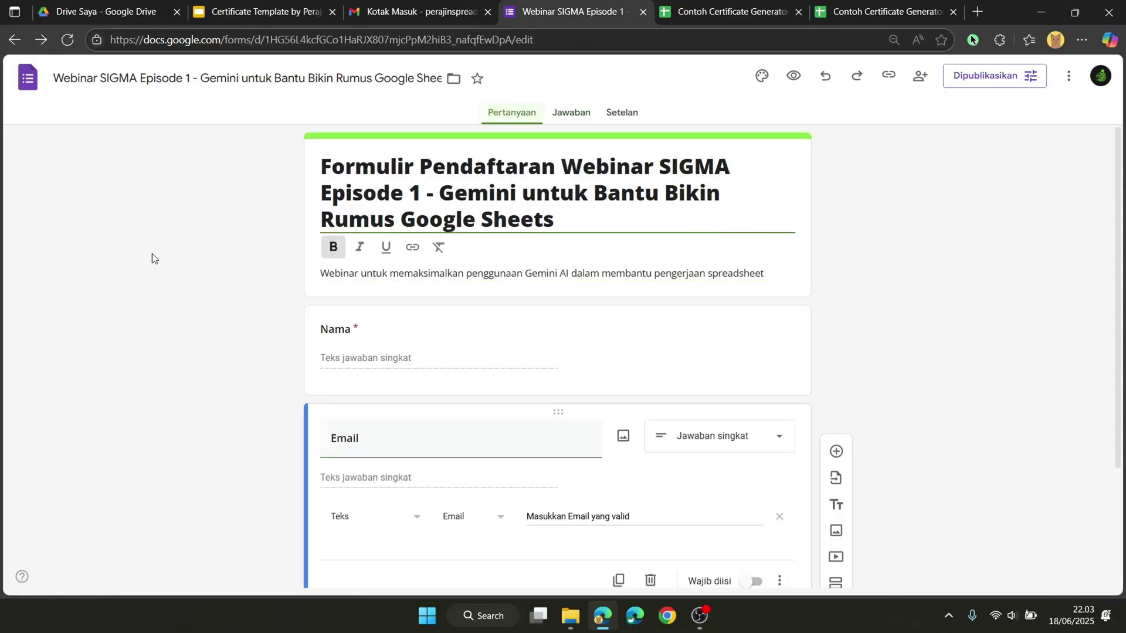
Step: Copy the form's shortened respondent link and load the live form in a new tab
{"action": "left_click", "coordinate": [889, 75]}
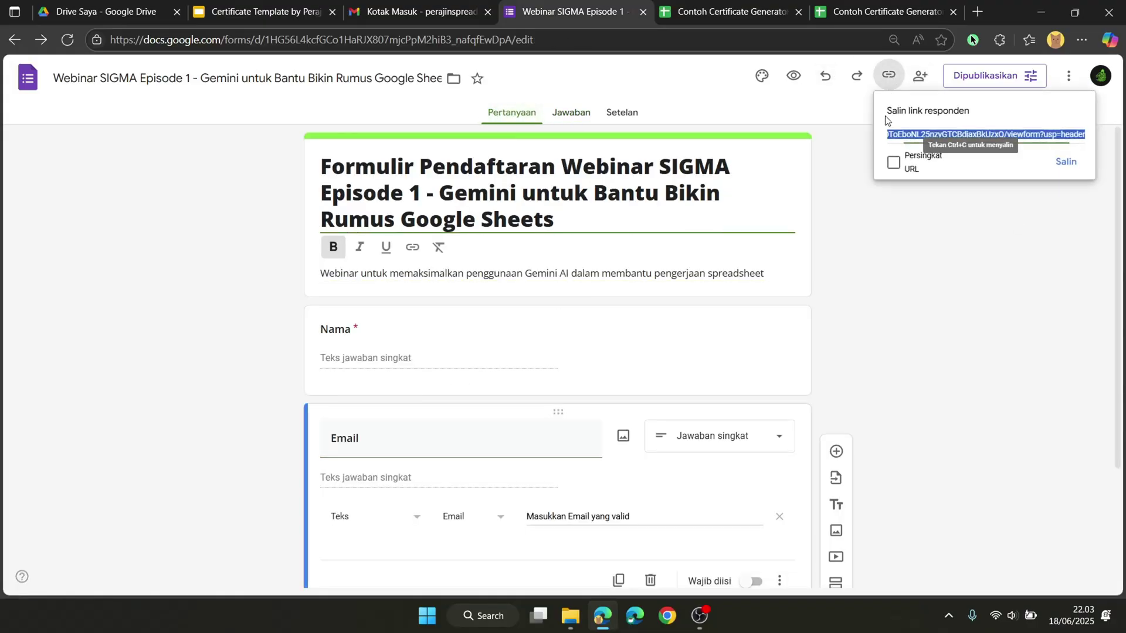
{"action": "left_click", "coordinate": [894, 165]}
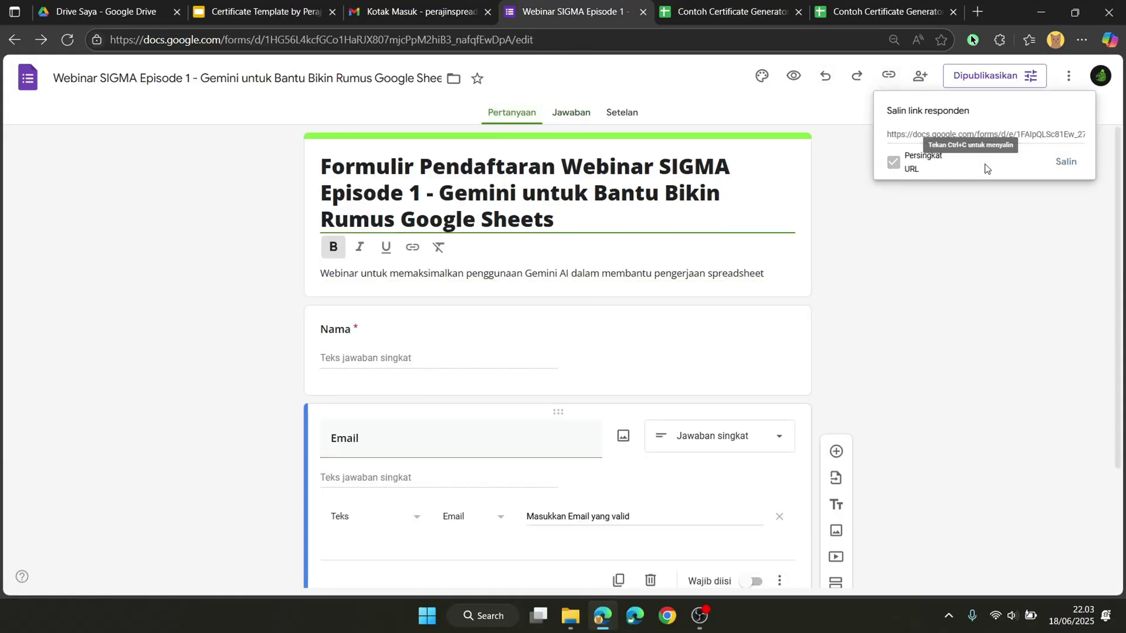
{"action": "left_click", "coordinate": [1065, 162]}
{"action": "left_click", "coordinate": [977, 11]}
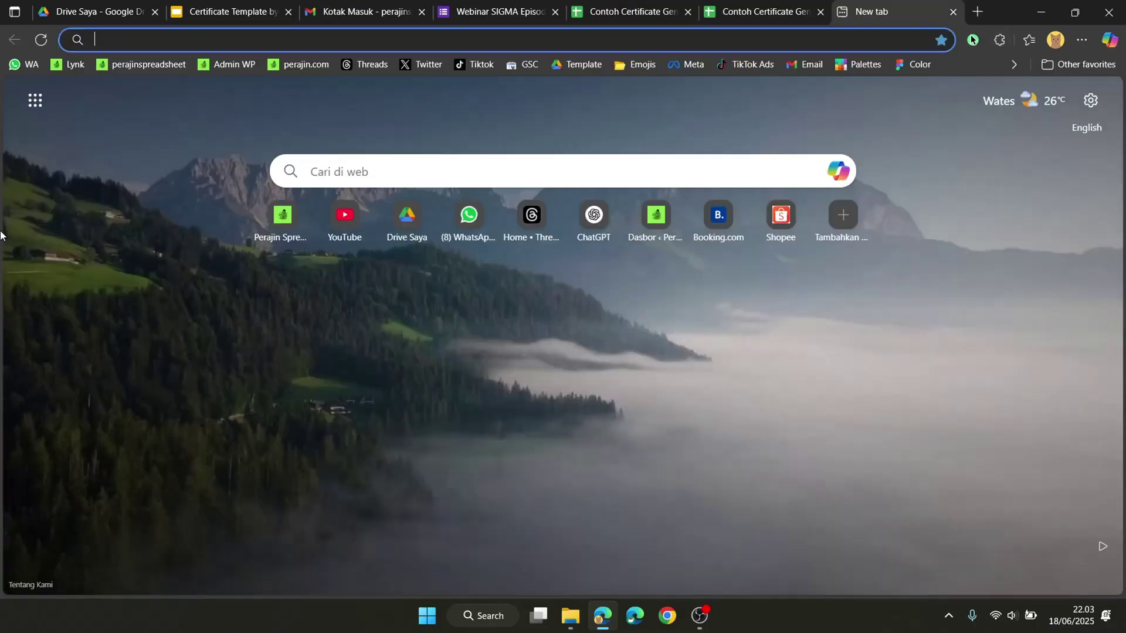
{"action": "type", "text": "https://forms.gle/EvUQAMwFfTrKeksM8"}
{"action": "key", "text": "Return"}
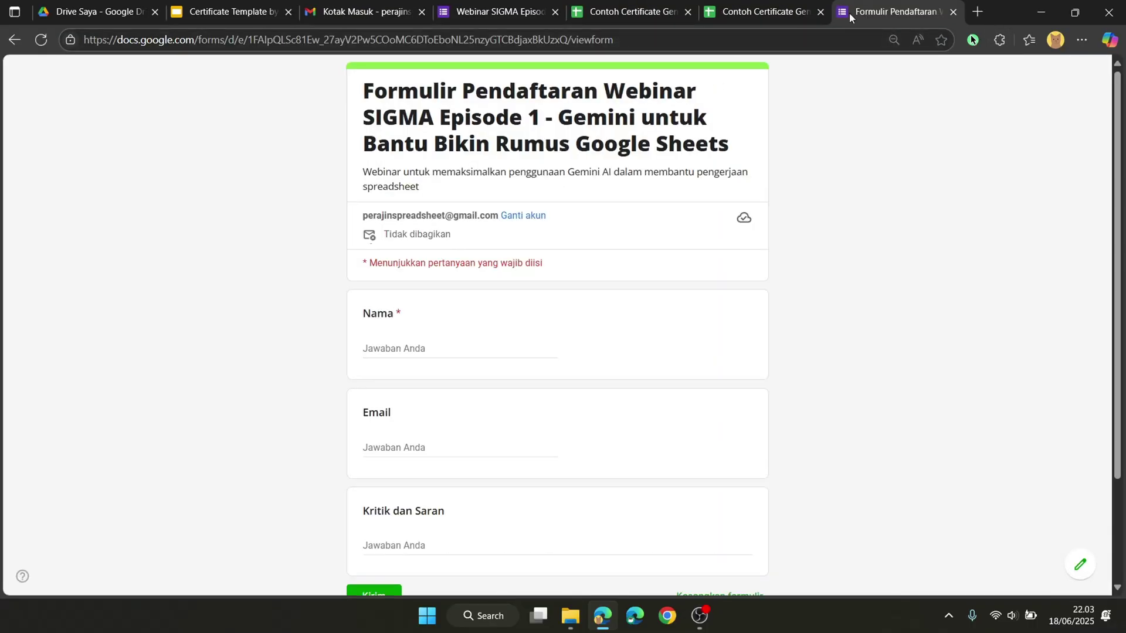
{"action": "left_click_drag", "start_coordinate": [849, 13], "coordinate": [560, 23]}
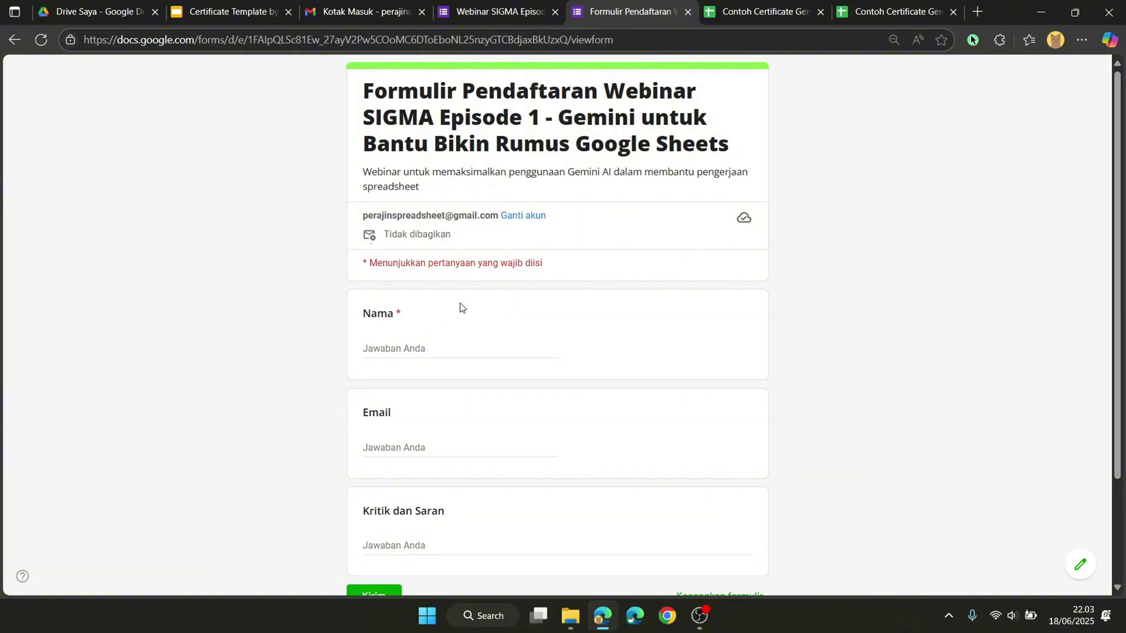
Step: Submit a test registration with a name, an email and feedback 'Webinar sangat bermanfaat'
{"action": "scroll", "coordinate": [460, 307], "scroll_direction": "down", "scroll_amount": 2}
{"action": "left_click", "coordinate": [395, 281]}
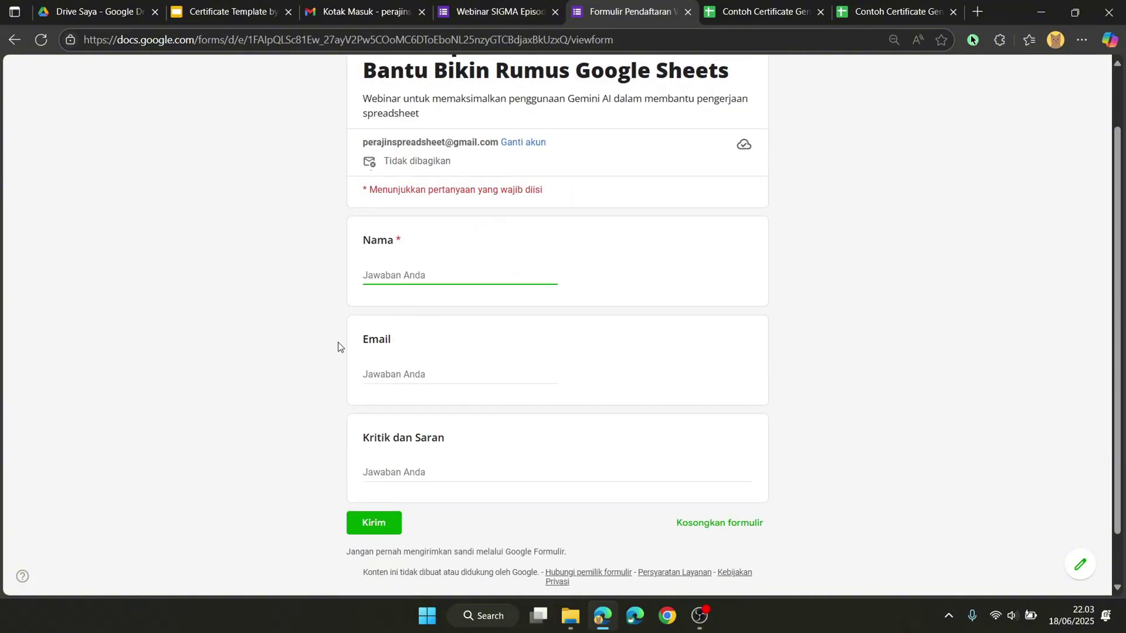
{"action": "type", "text": "Bui"}
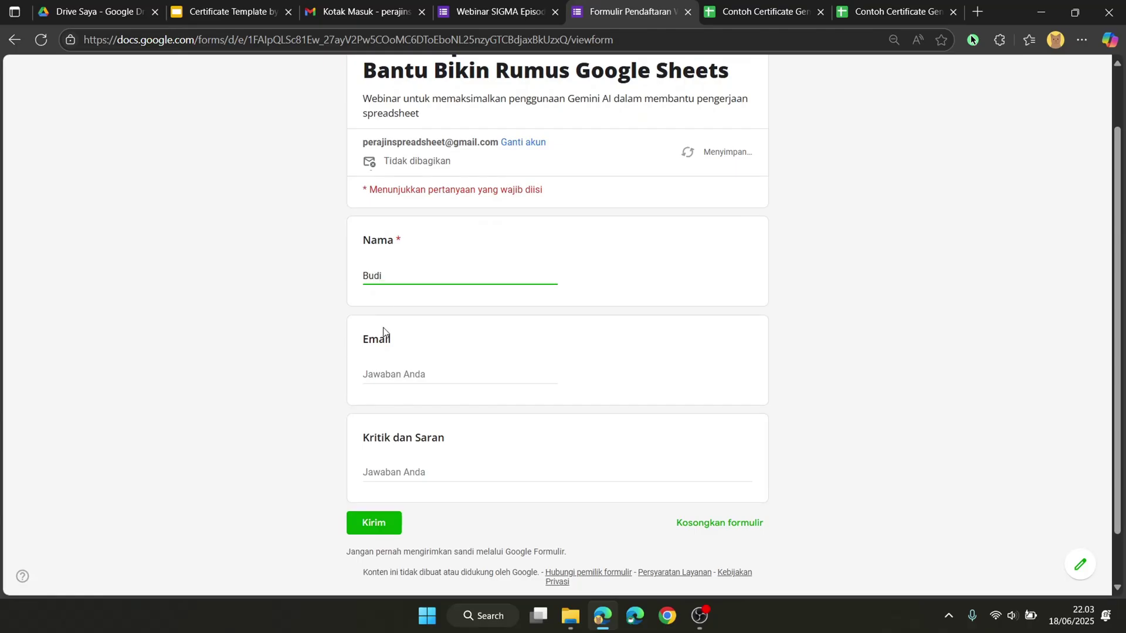
{"action": "left_click", "coordinate": [452, 370]}
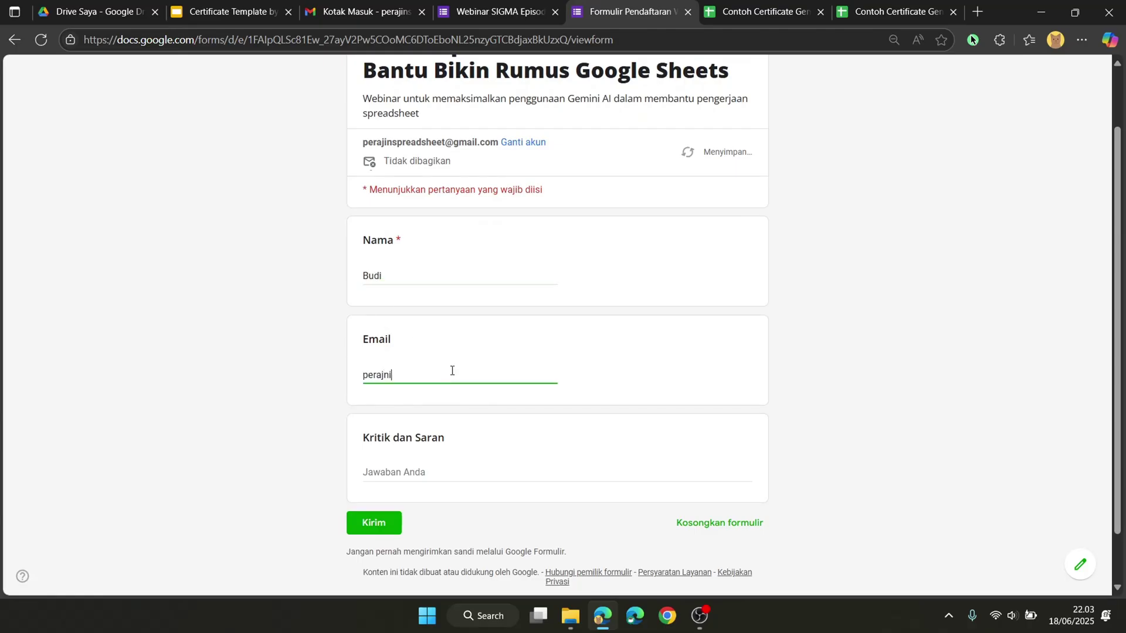
{"action": "left_click", "coordinate": [410, 474]}
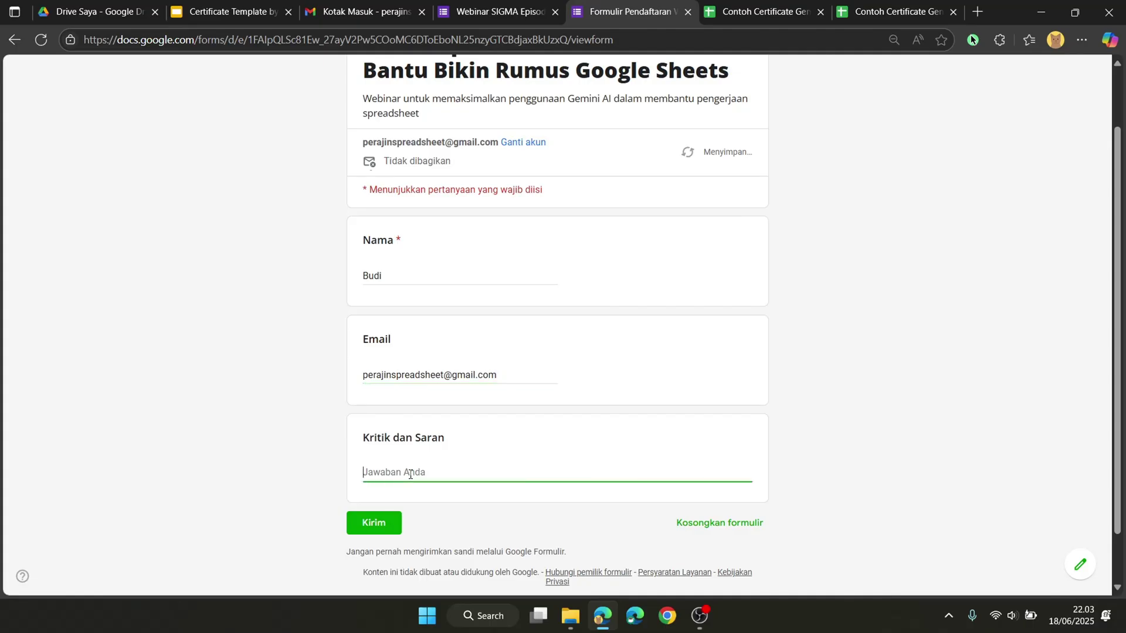
{"action": "type", "text": "Webinar sangat bermanfaat"}
{"action": "left_click", "coordinate": [387, 527]}
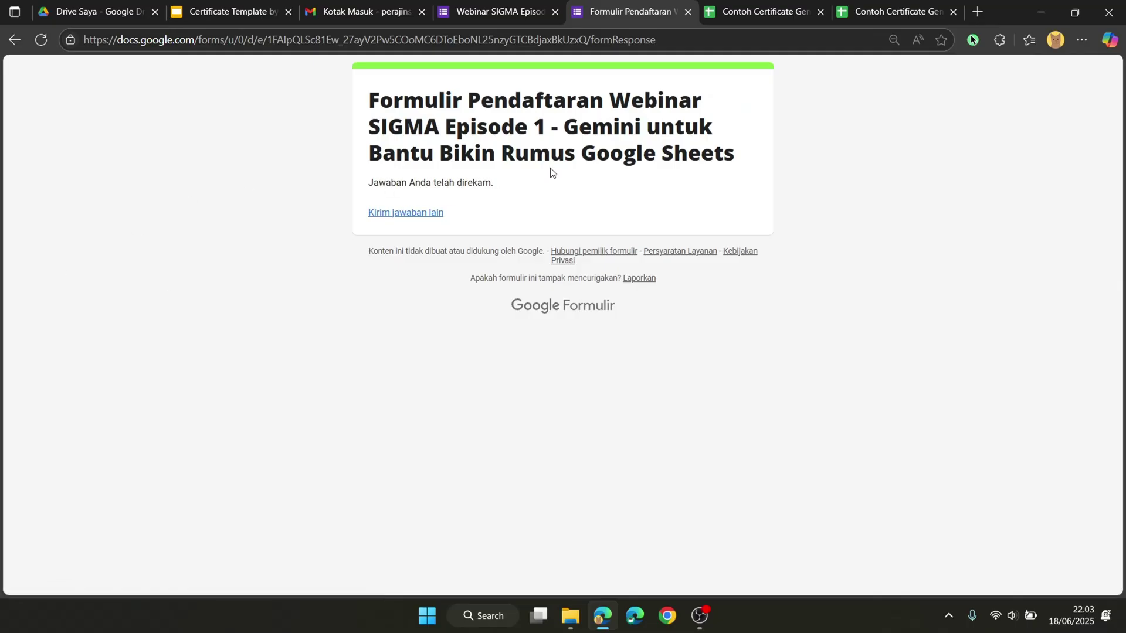
Step: Auto-fit columns D and E of Form Responses 7 to show the email and feedback
{"action": "left_click", "coordinate": [720, 15]}
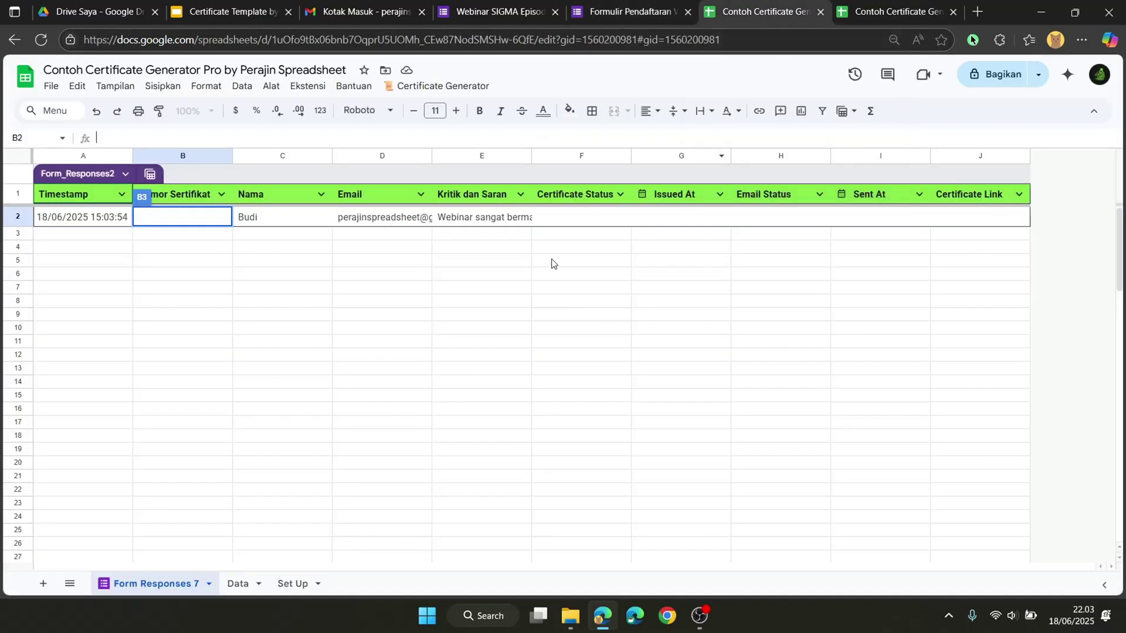
{"action": "left_click", "coordinate": [457, 261]}
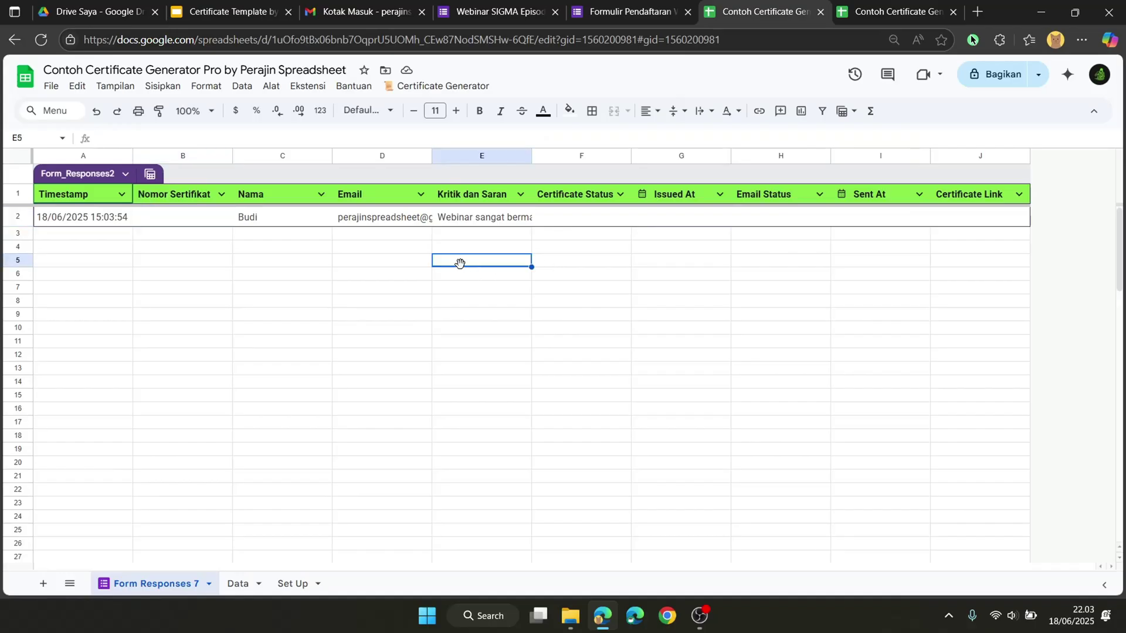
{"action": "double_click", "coordinate": [432, 156]}
{"action": "double_click", "coordinate": [580, 156]}
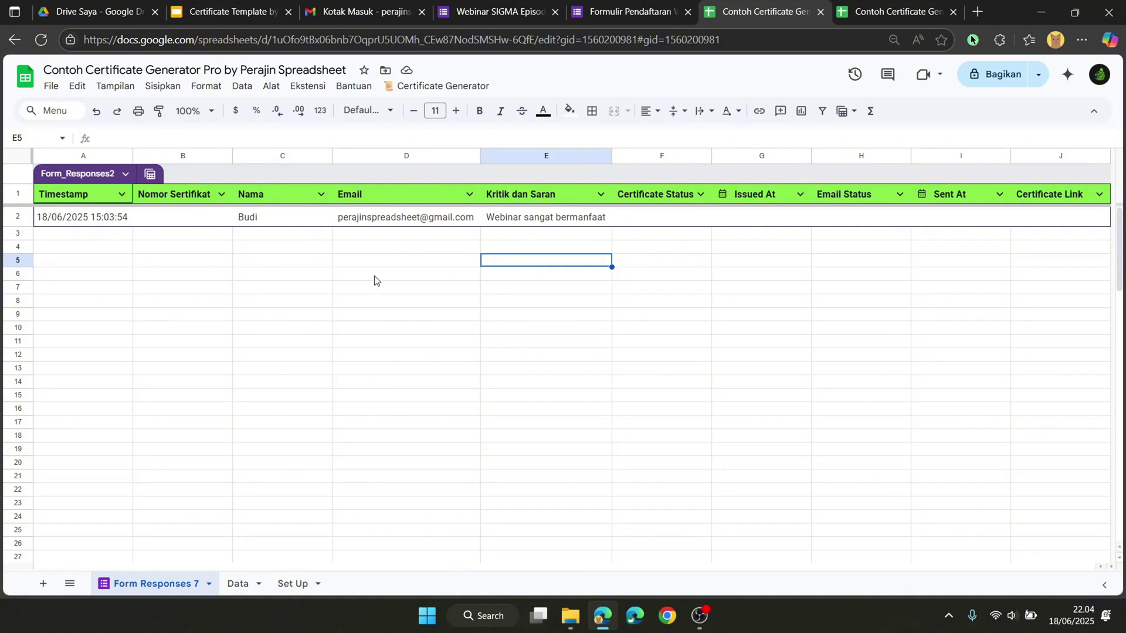
Step: Copy the Data sheet's formula =IF(A2<>""; COUNTA($A$2:A2); "") into B2 of Form Responses 7
{"action": "left_click", "coordinate": [182, 220]}
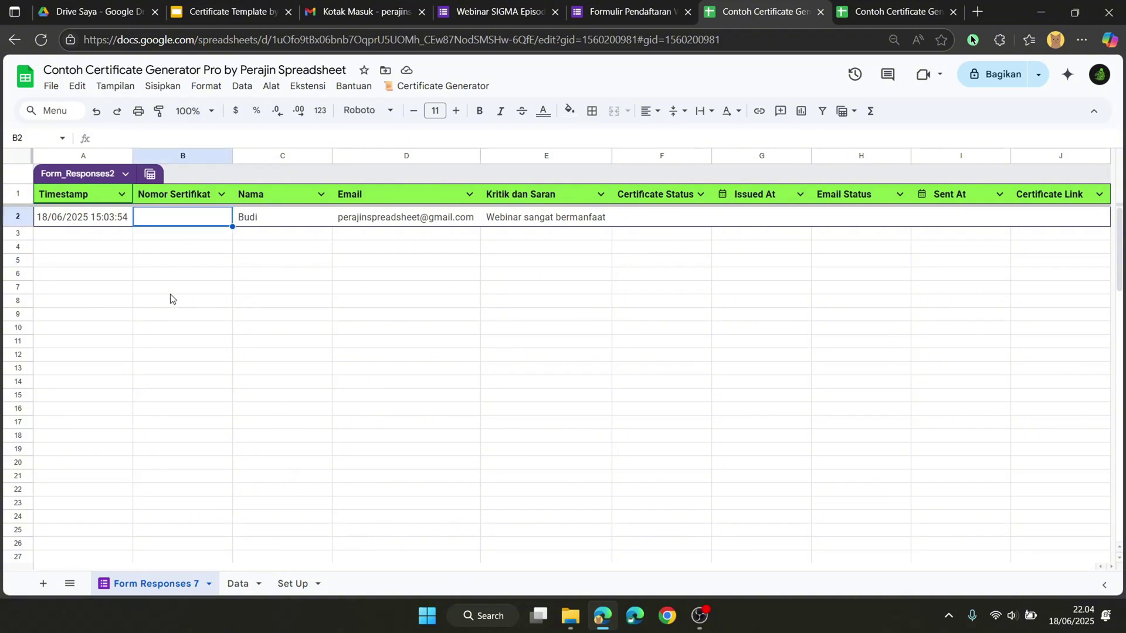
{"action": "left_click", "coordinate": [254, 584]}
{"action": "left_click_drag", "start_coordinate": [253, 141], "coordinate": [97, 138]}
{"action": "key", "text": "ctrl+c"}
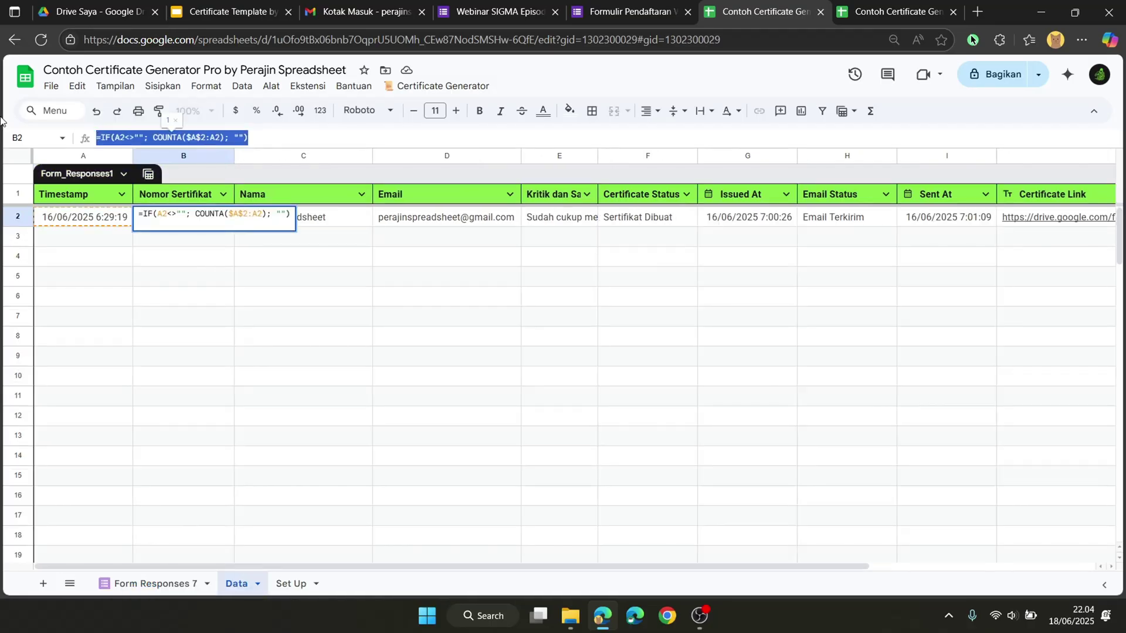
{"action": "left_click", "coordinate": [133, 594]}
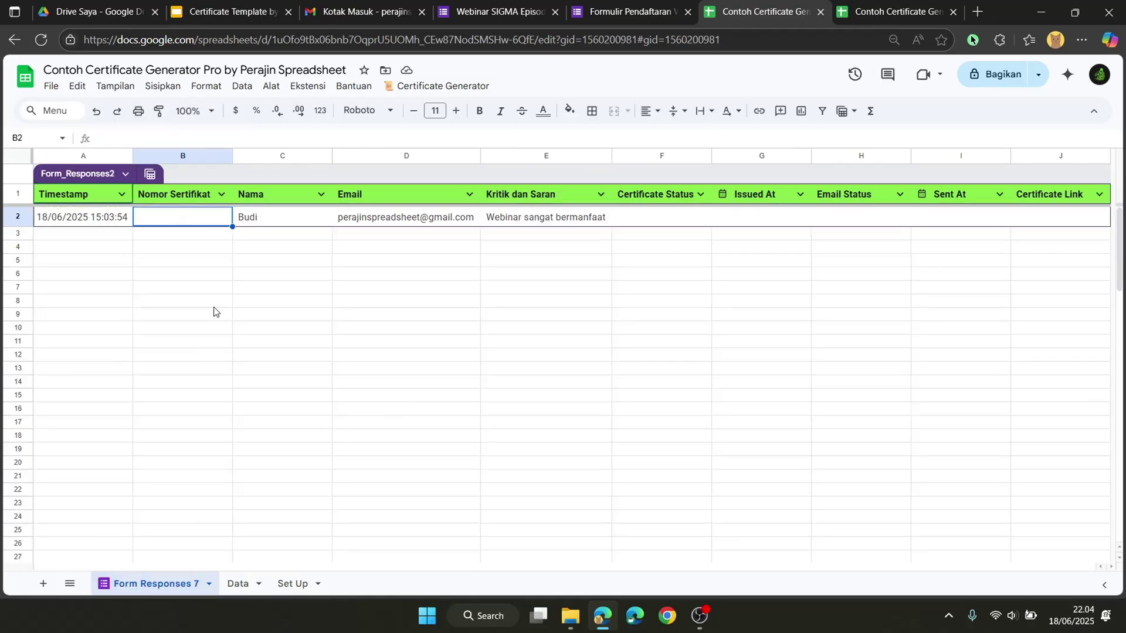
{"action": "left_click", "coordinate": [219, 138]}
{"action": "key", "text": "ctrl+v"}
{"action": "key", "text": "Return"}
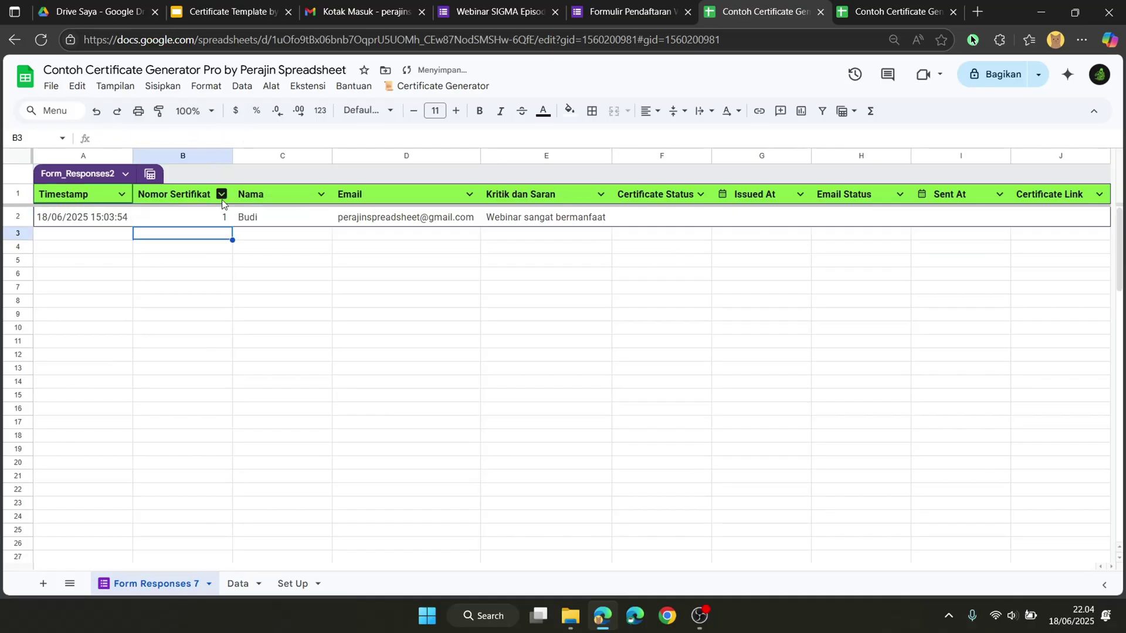
Step: Fill the B2 numbering formula down column B and check it
{"action": "left_click", "coordinate": [225, 222]}
{"action": "double_click", "coordinate": [232, 226]}
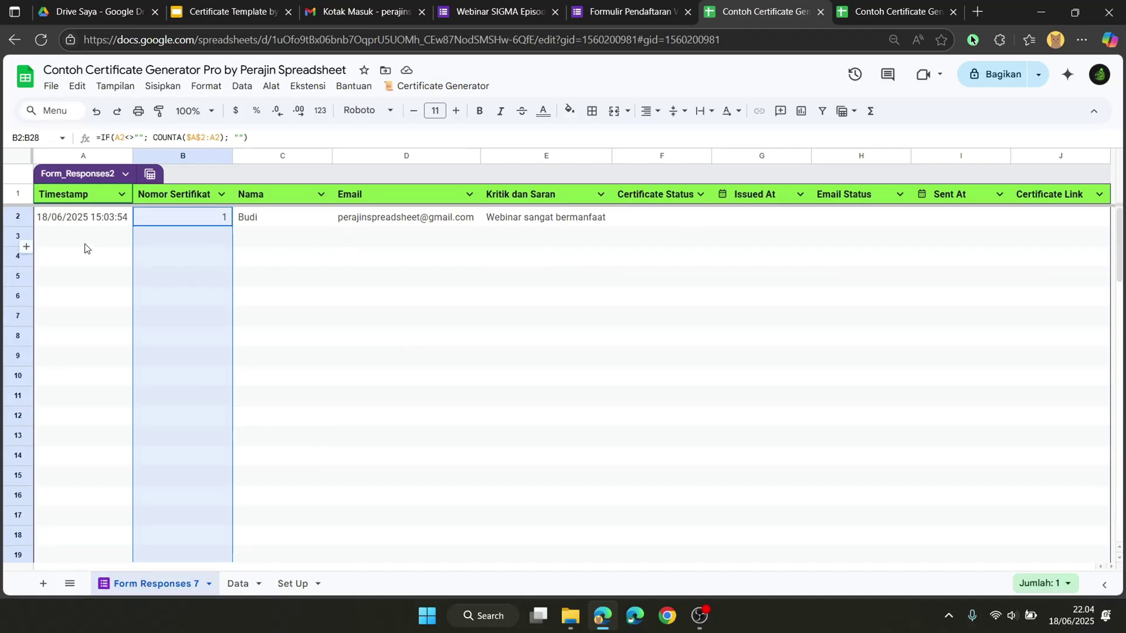
{"action": "left_click", "coordinate": [65, 243]}
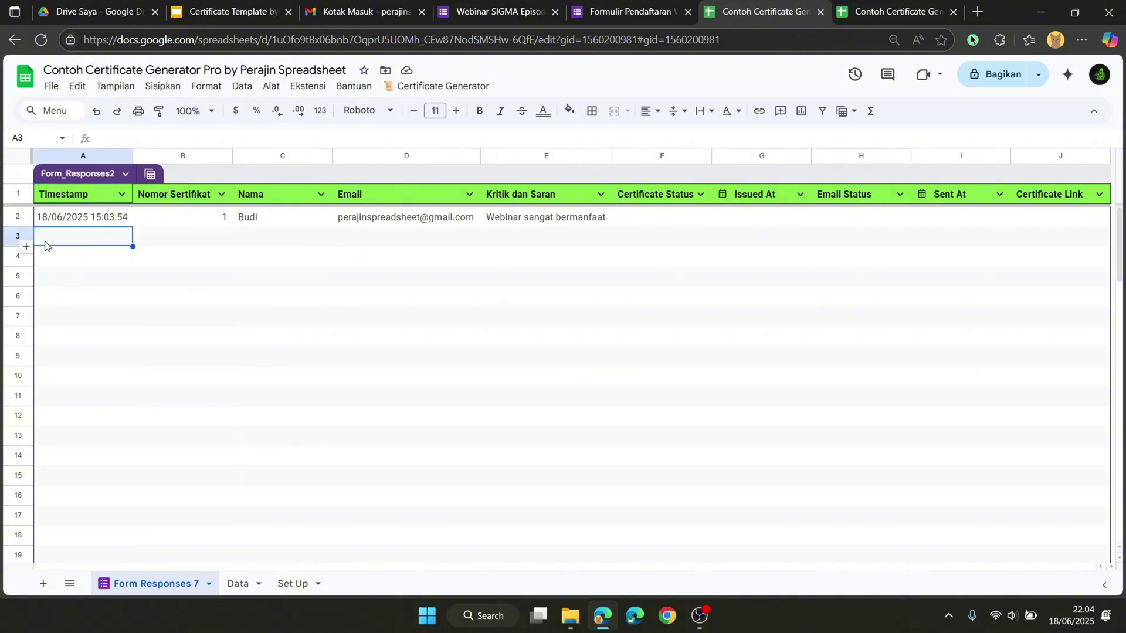
{"action": "left_click", "coordinate": [176, 222]}
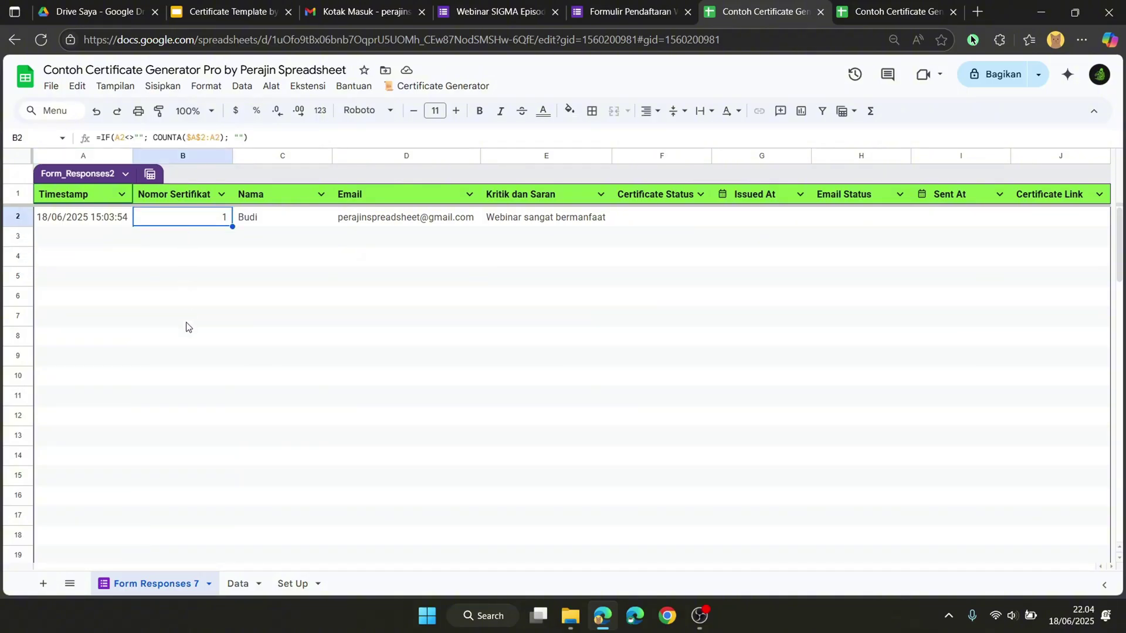
Step: Submit a second response with another respondent's name, email and feedback 'Webinarnya seru sekali'
{"action": "left_click", "coordinate": [588, 6]}
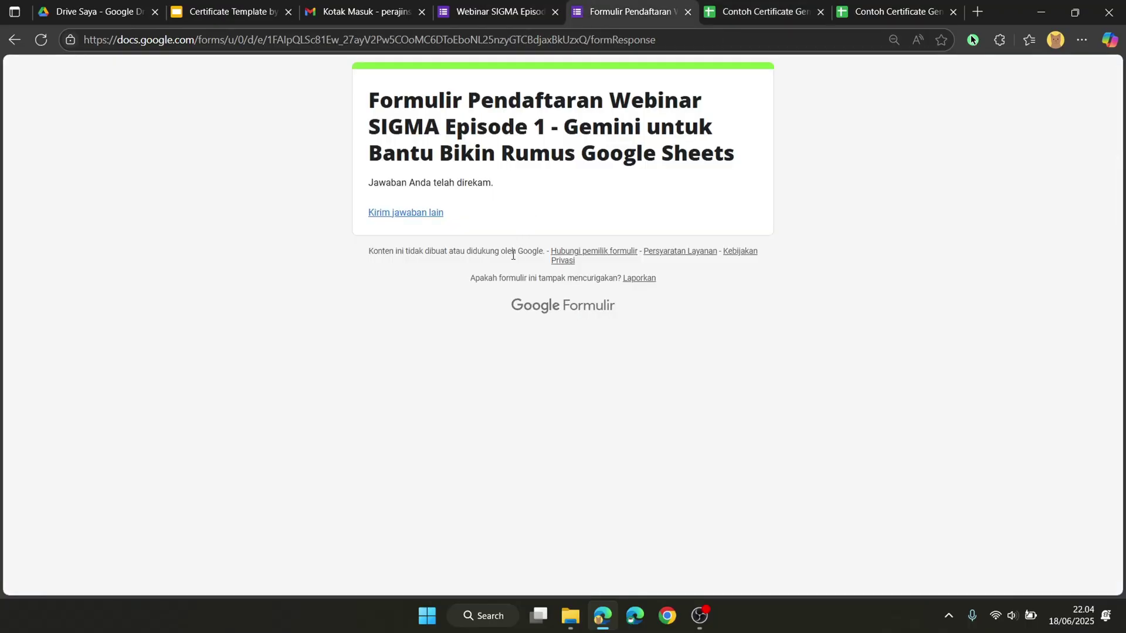
{"action": "left_click", "coordinate": [433, 215]}
{"action": "type", "text": "Andi"}
{"action": "left_click", "coordinate": [419, 447]}
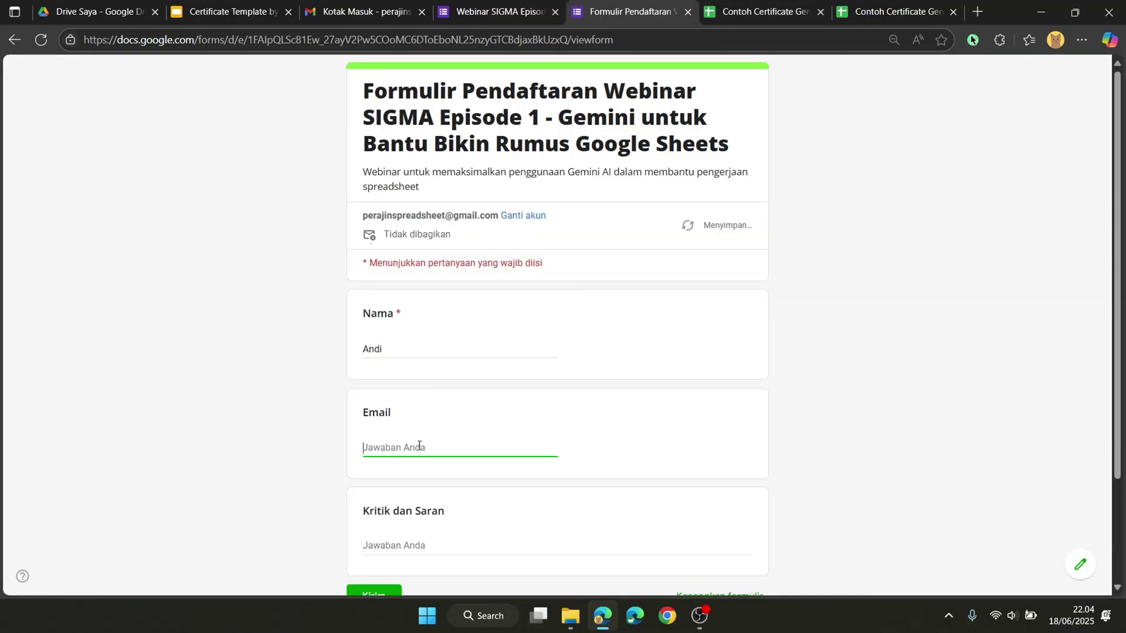
{"action": "left_click", "coordinate": [414, 546]}
{"action": "type", "text": "Webinarnya seru sekali"}
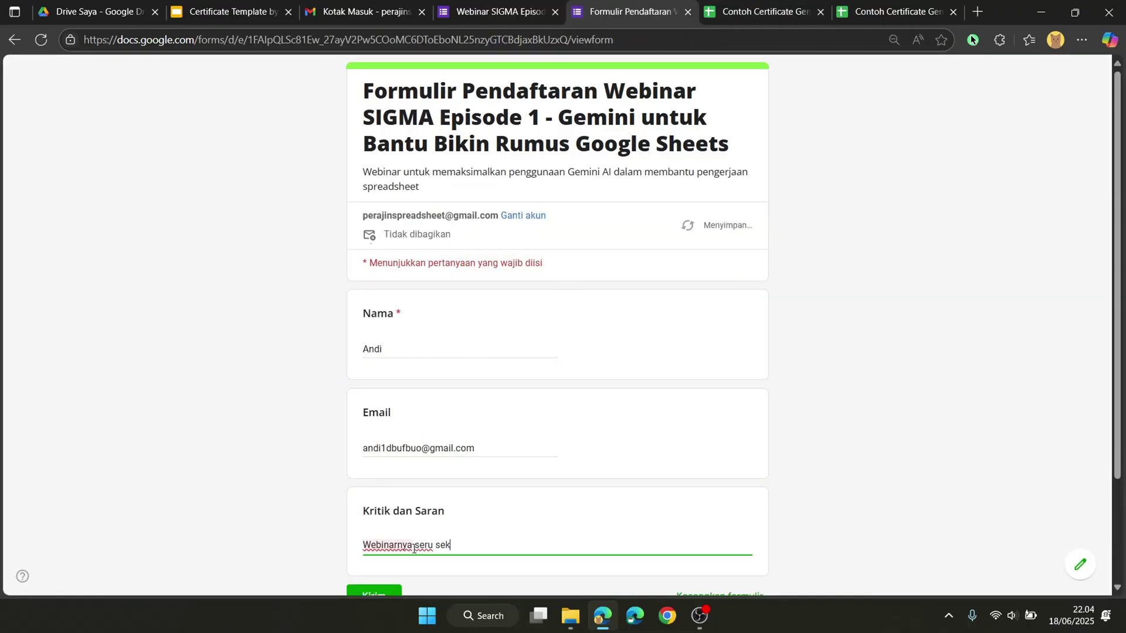
{"action": "scroll", "coordinate": [414, 546], "scroll_direction": "down", "scroll_amount": 2}
{"action": "left_click", "coordinate": [378, 524]}
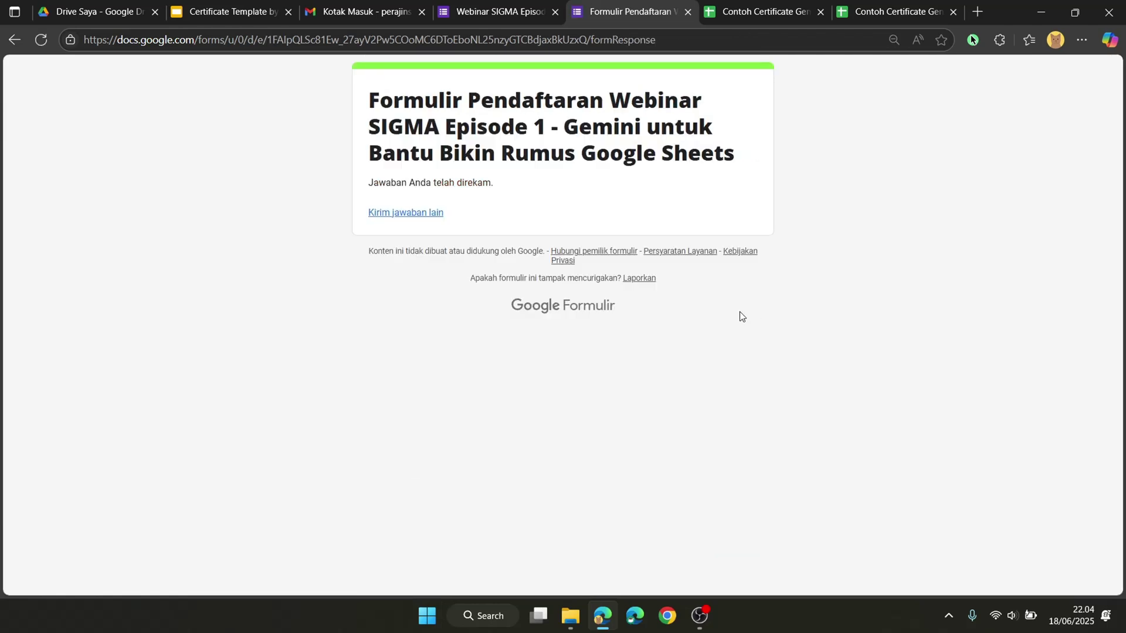
{"action": "left_click", "coordinate": [791, 7]}
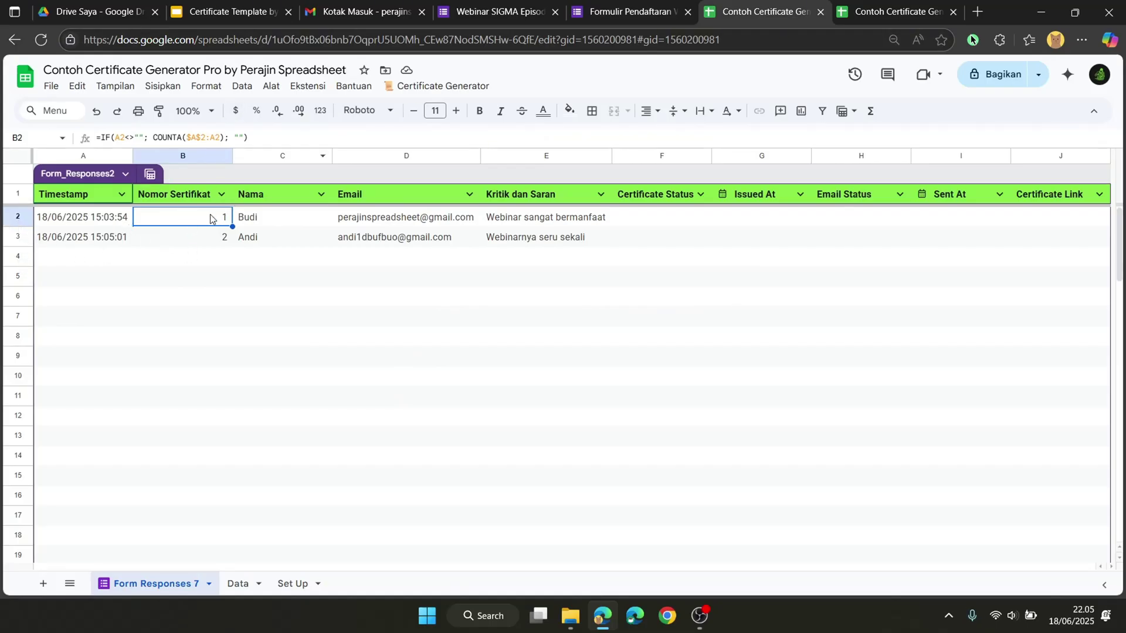
{"action": "left_click", "coordinate": [258, 11]}
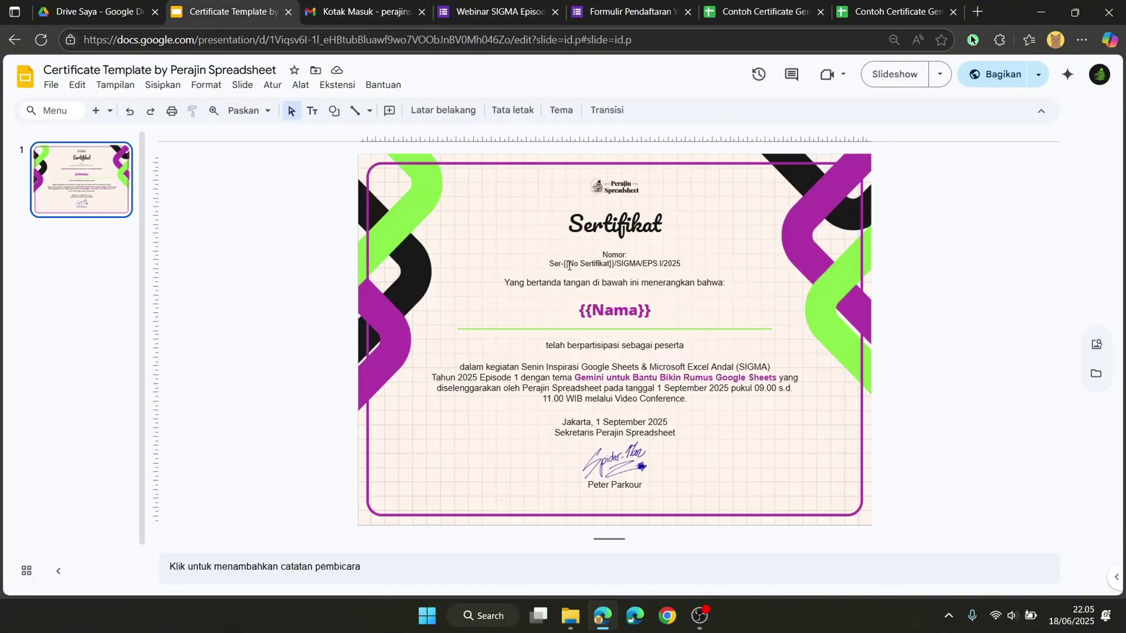
{"action": "left_click_drag", "start_coordinate": [569, 265], "coordinate": [611, 267]}
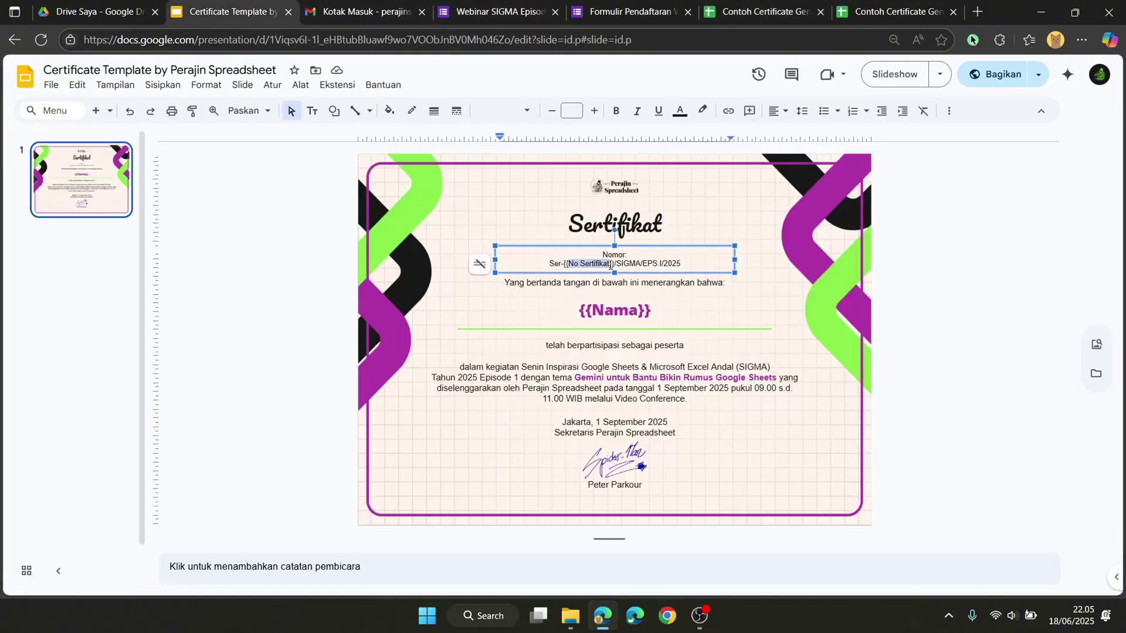
{"action": "left_click", "coordinate": [754, 9]}
{"action": "left_click", "coordinate": [277, 221]}
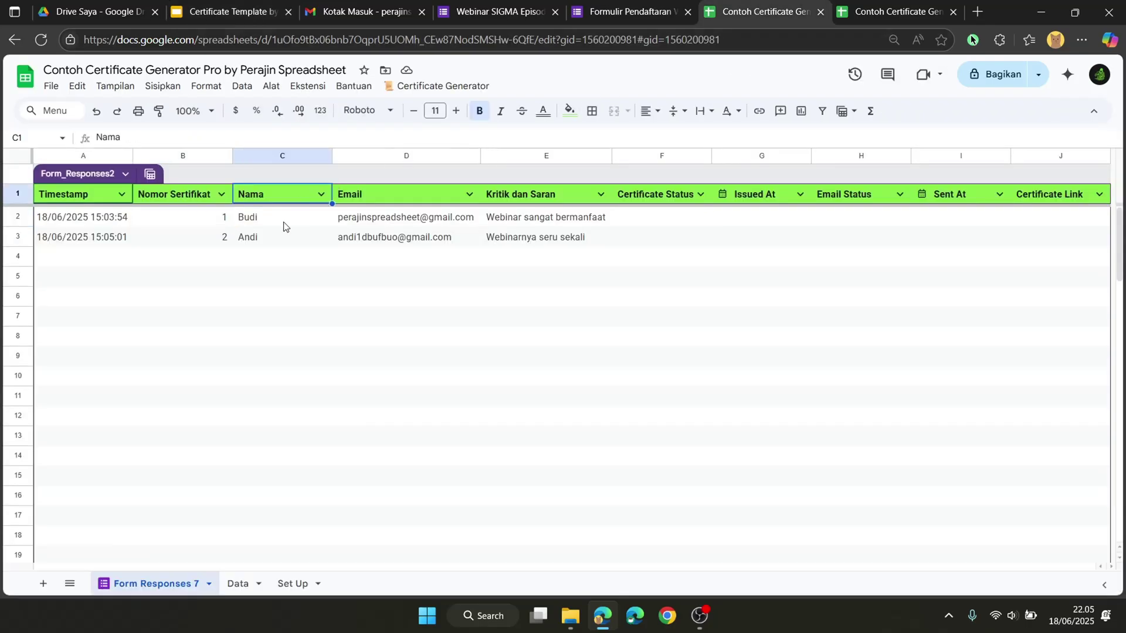
{"action": "left_click", "coordinate": [263, 4]}
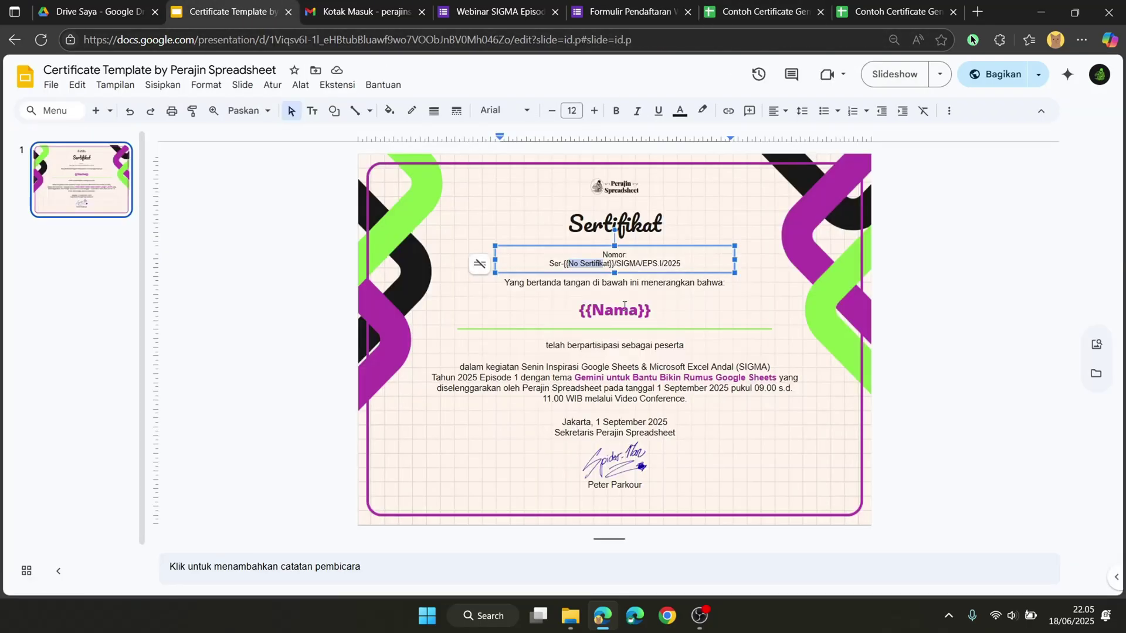
{"action": "left_click", "coordinate": [606, 319]}
{"action": "left_click", "coordinate": [753, 15]}
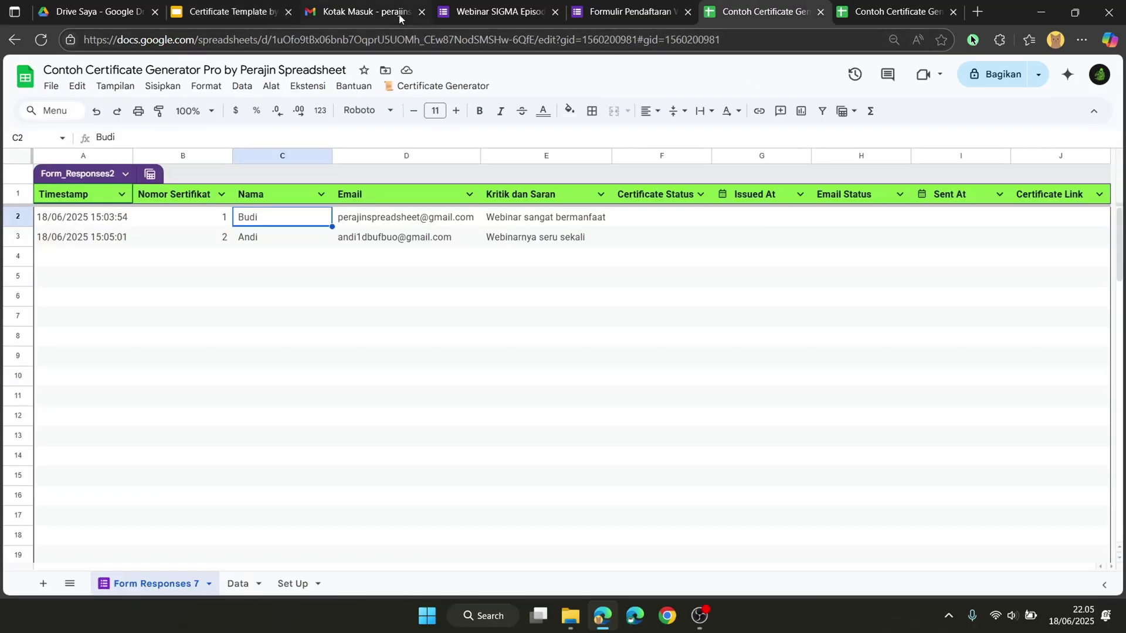
{"action": "left_click", "coordinate": [276, 13]}
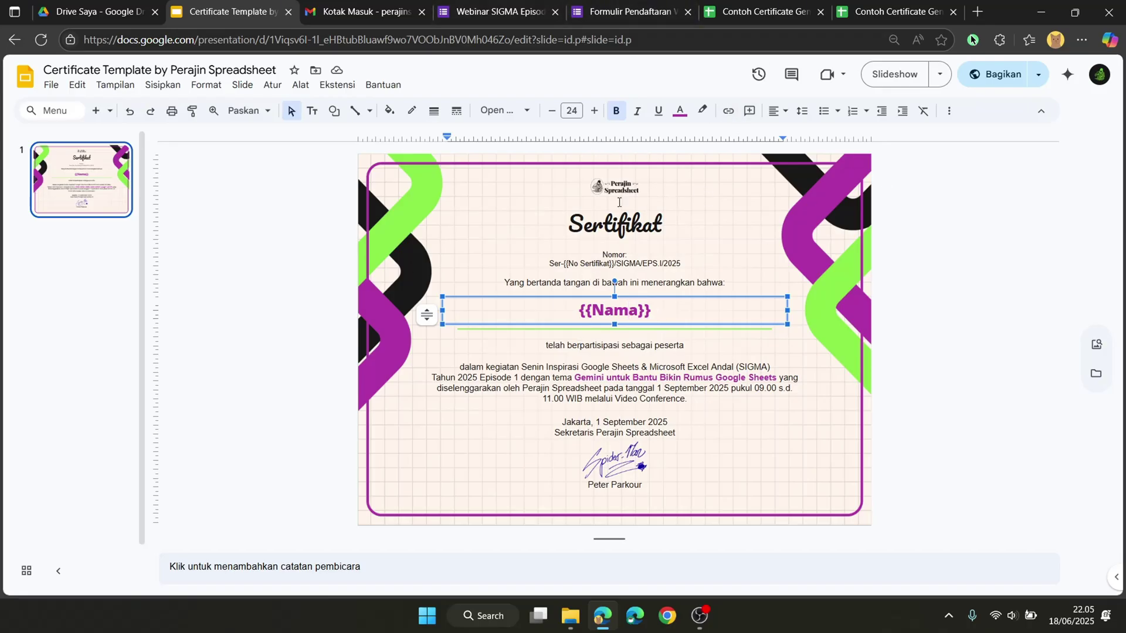
{"action": "left_click", "coordinate": [719, 8]}
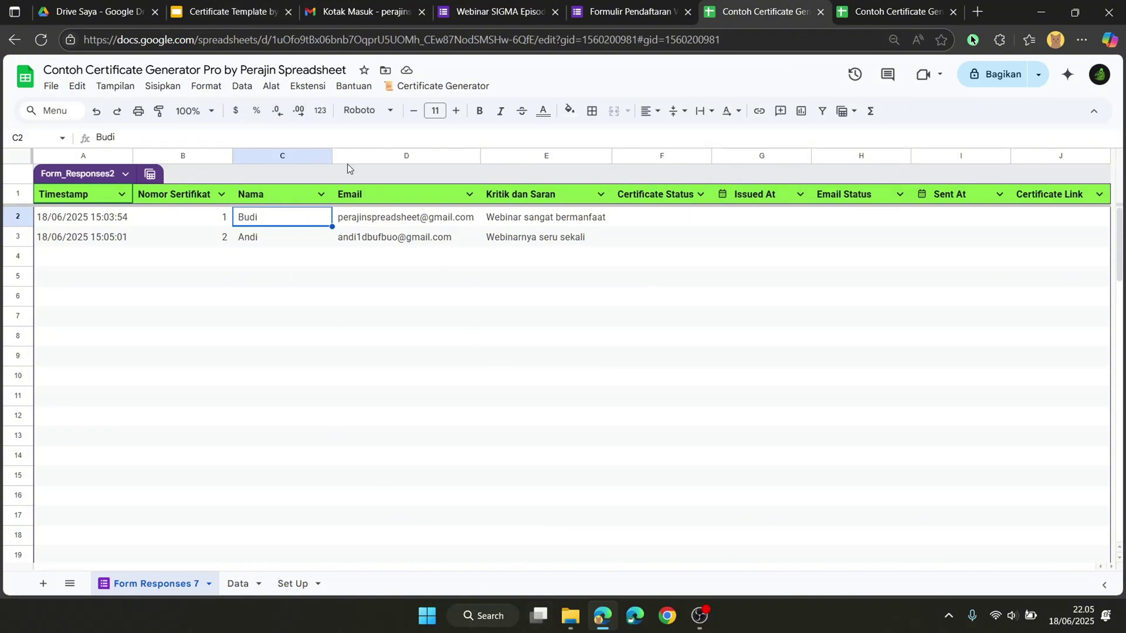
Step: Open Ekstensi > Apps Script and scroll through Code.gs's onOpen, extractIdFromDriveUrl and generateCertificate code
{"action": "left_click", "coordinate": [239, 89]}
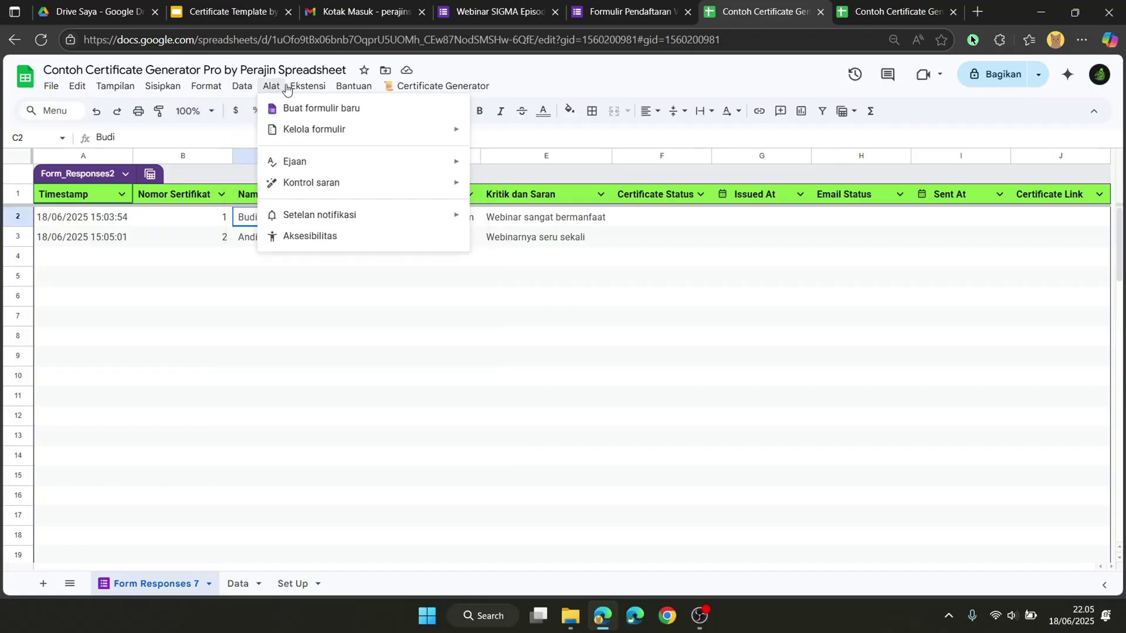
{"action": "mouse_move", "coordinate": [309, 87]}
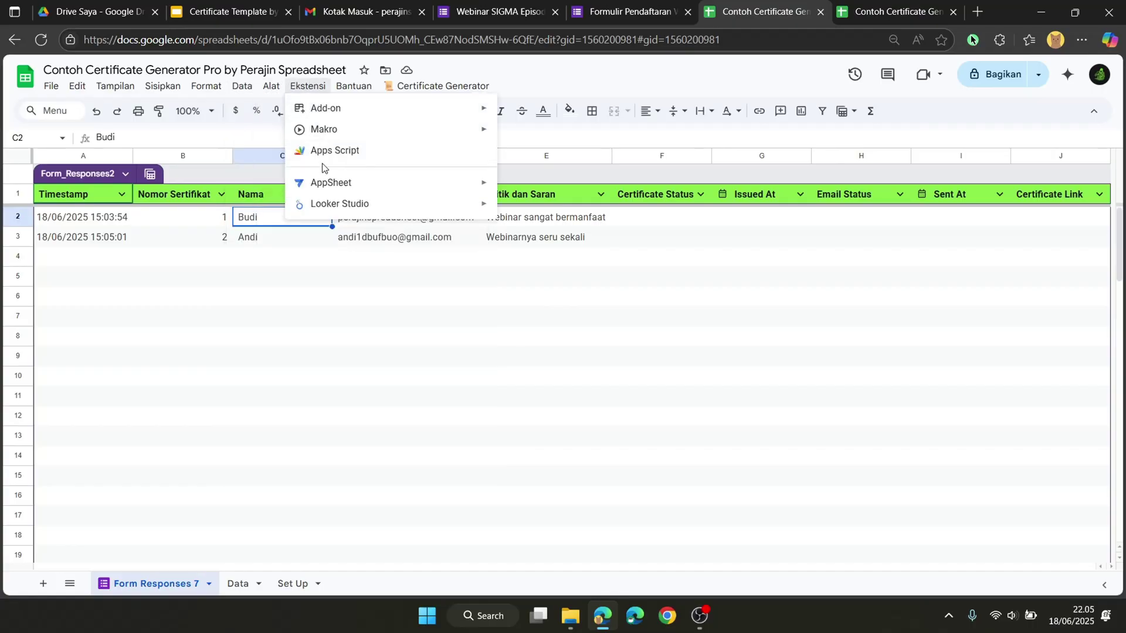
{"action": "left_click", "coordinate": [318, 154]}
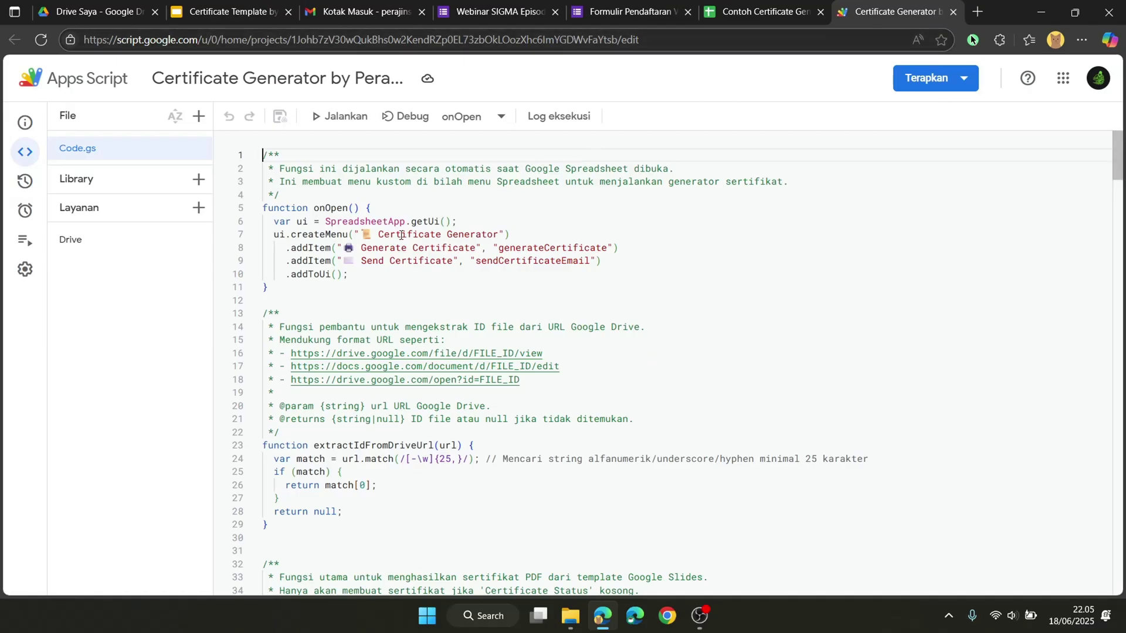
{"action": "scroll", "coordinate": [401, 237], "scroll_direction": "down", "scroll_amount": 15}
{"action": "scroll", "coordinate": [401, 238], "scroll_direction": "down", "scroll_amount": 20}
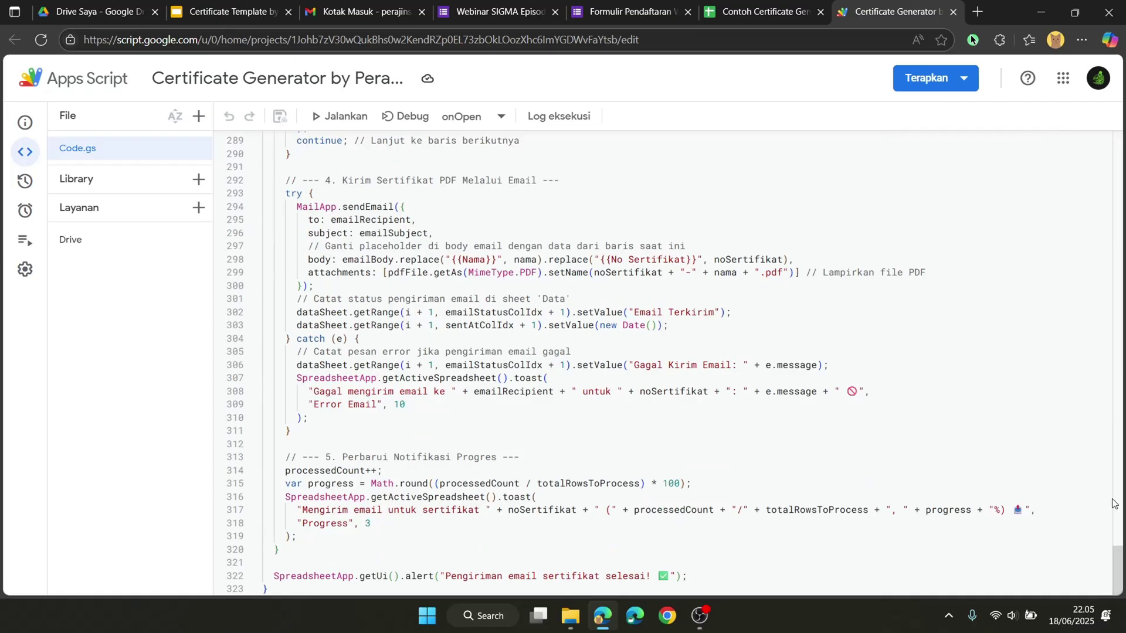
{"action": "left_click_drag", "start_coordinate": [1122, 586], "coordinate": [1094, 176]}
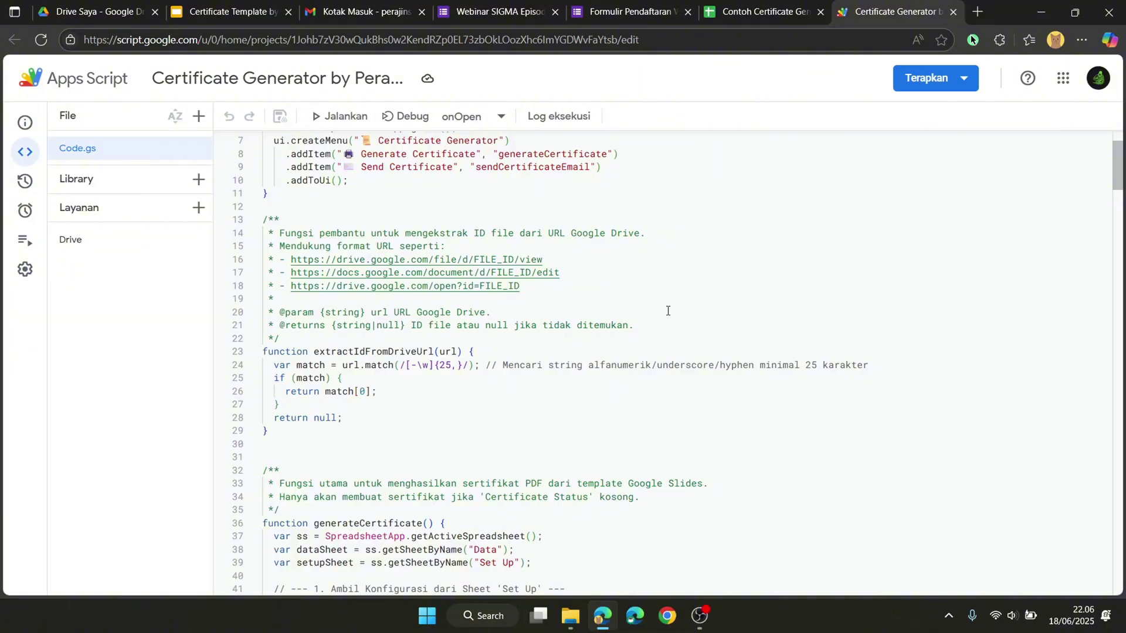
Step: Show the Set Up sheet and select the ID Google Slides row in C7
{"action": "left_click", "coordinate": [745, 18]}
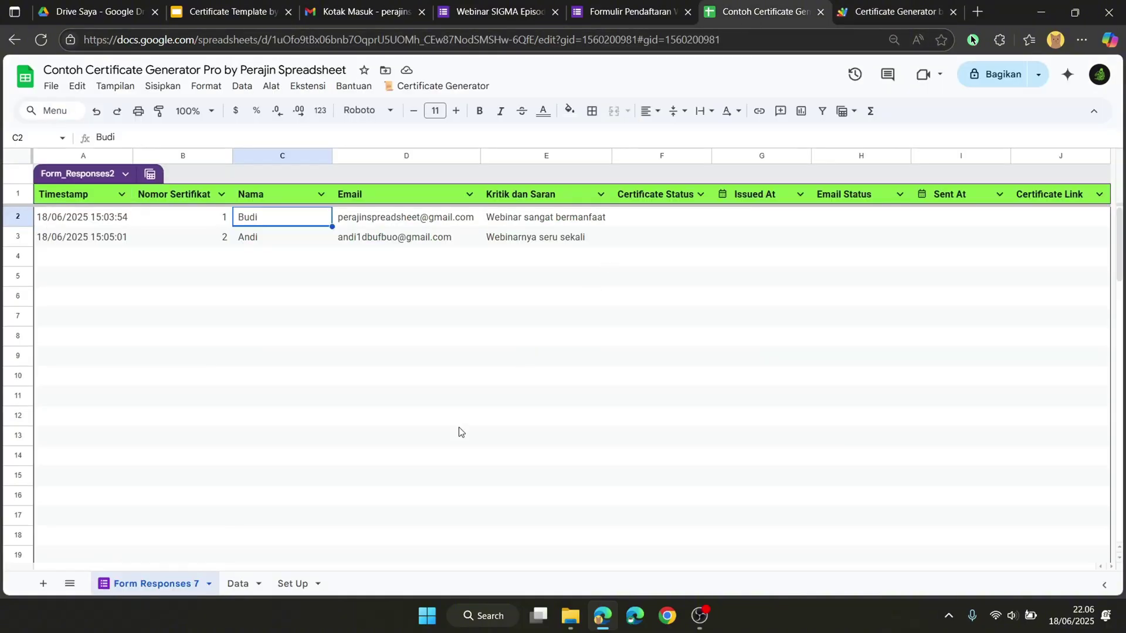
{"action": "left_click", "coordinate": [294, 583]}
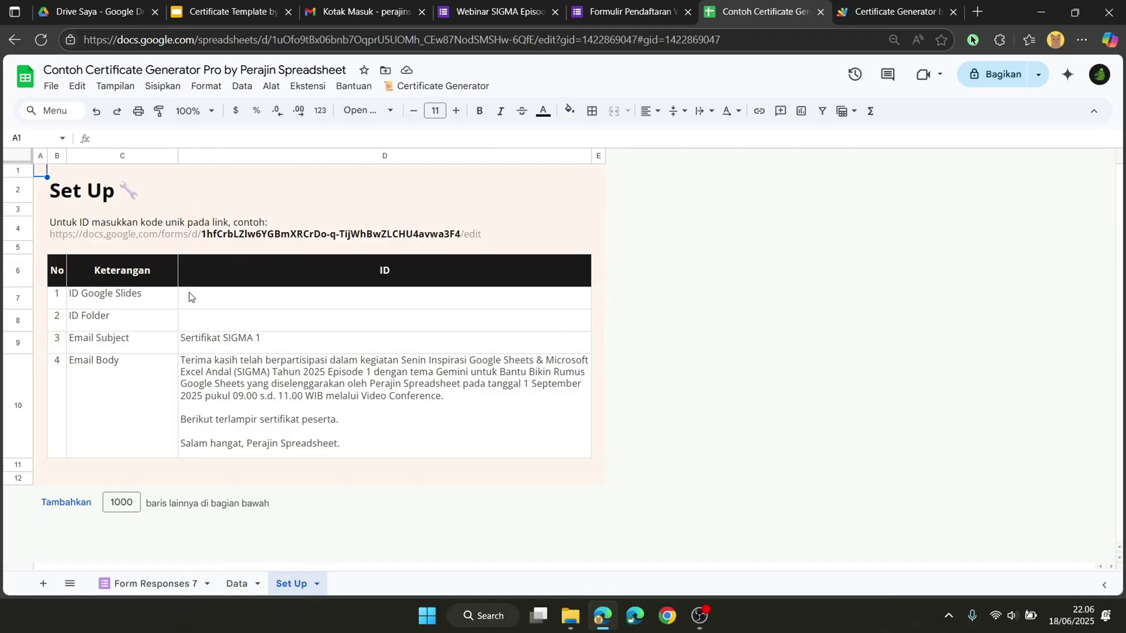
{"action": "left_click", "coordinate": [153, 305]}
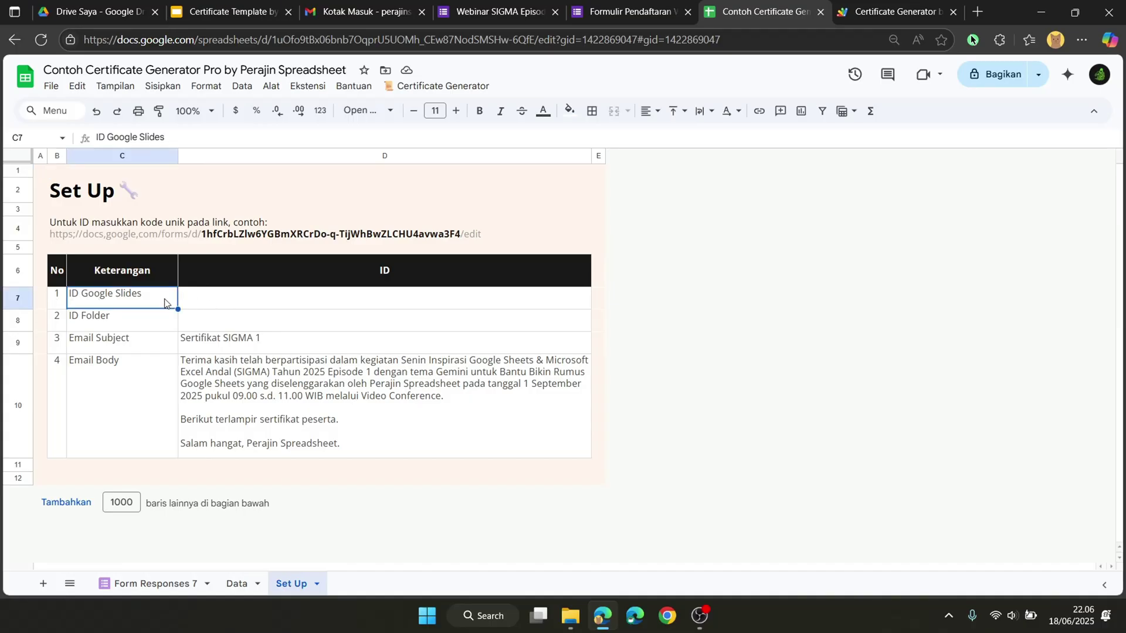
Step: Copy the template's presentation ID from the Slides URL and paste it into D7 on Set Up
{"action": "left_click", "coordinate": [255, 5]}
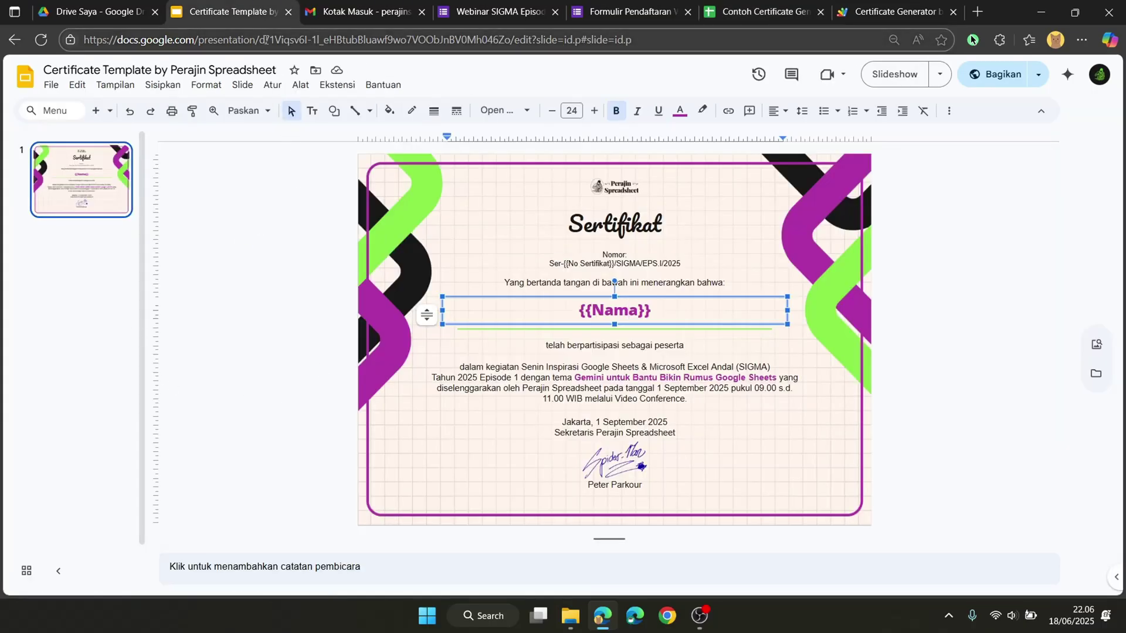
{"action": "double_click", "coordinate": [262, 40]}
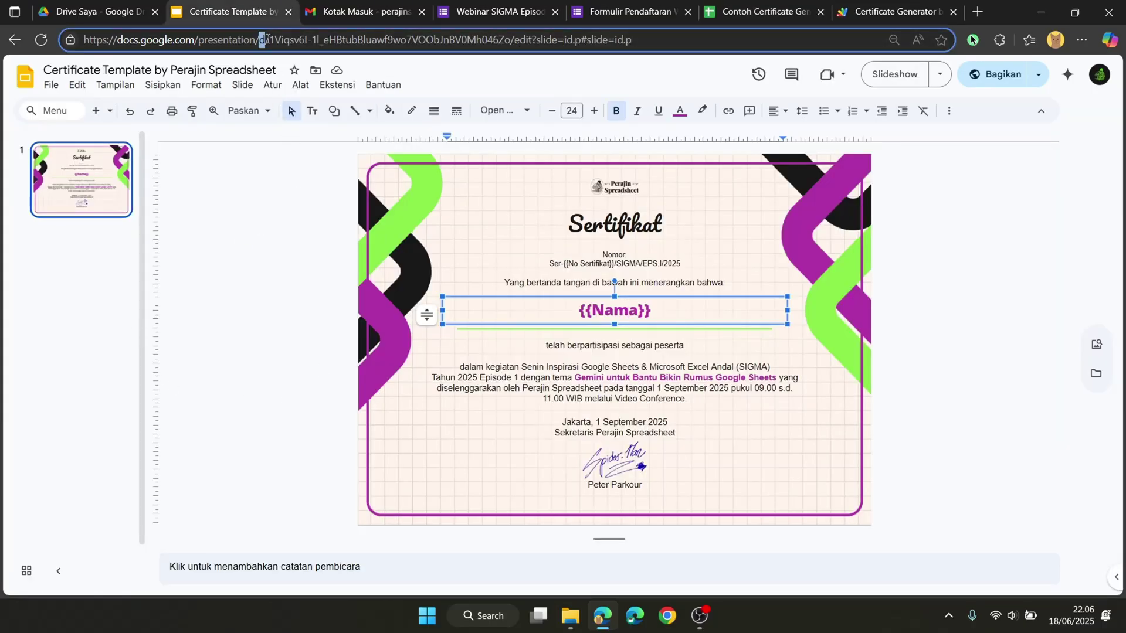
{"action": "left_click_drag", "start_coordinate": [270, 39], "coordinate": [512, 61]}
{"action": "key", "text": "ctrl+c"}
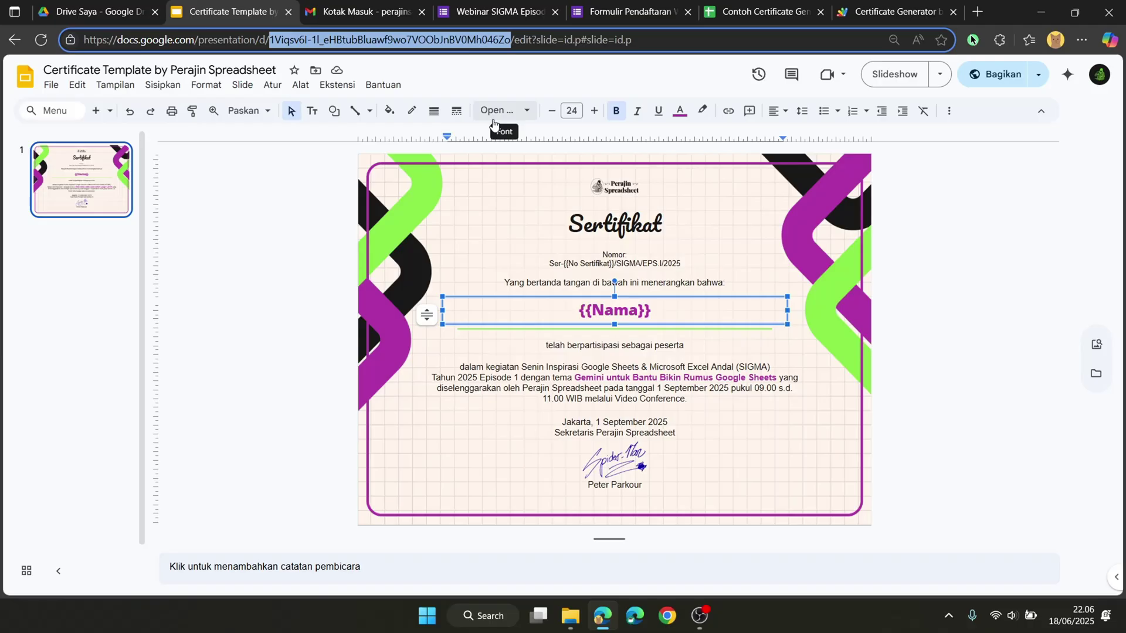
{"action": "left_click", "coordinate": [762, 11]}
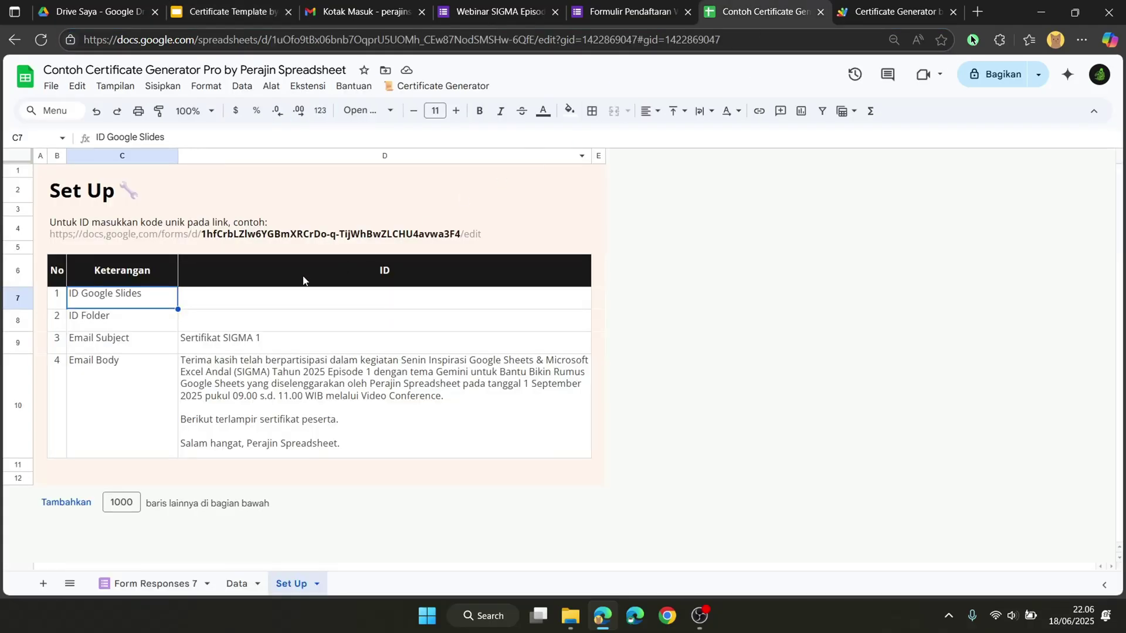
{"action": "left_click", "coordinate": [276, 297]}
{"action": "key", "text": "ctrl+v"}
Step: Move to the ID Folder row and open My Drive in Google Drive
{"action": "left_click", "coordinate": [352, 213]}
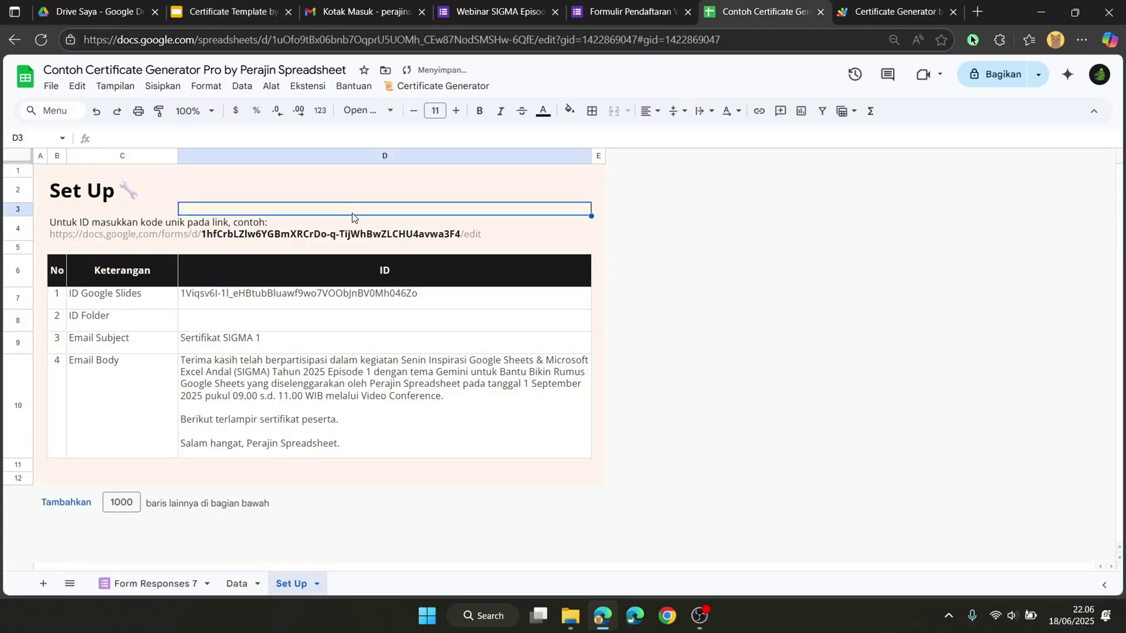
{"action": "left_click", "coordinate": [118, 324]}
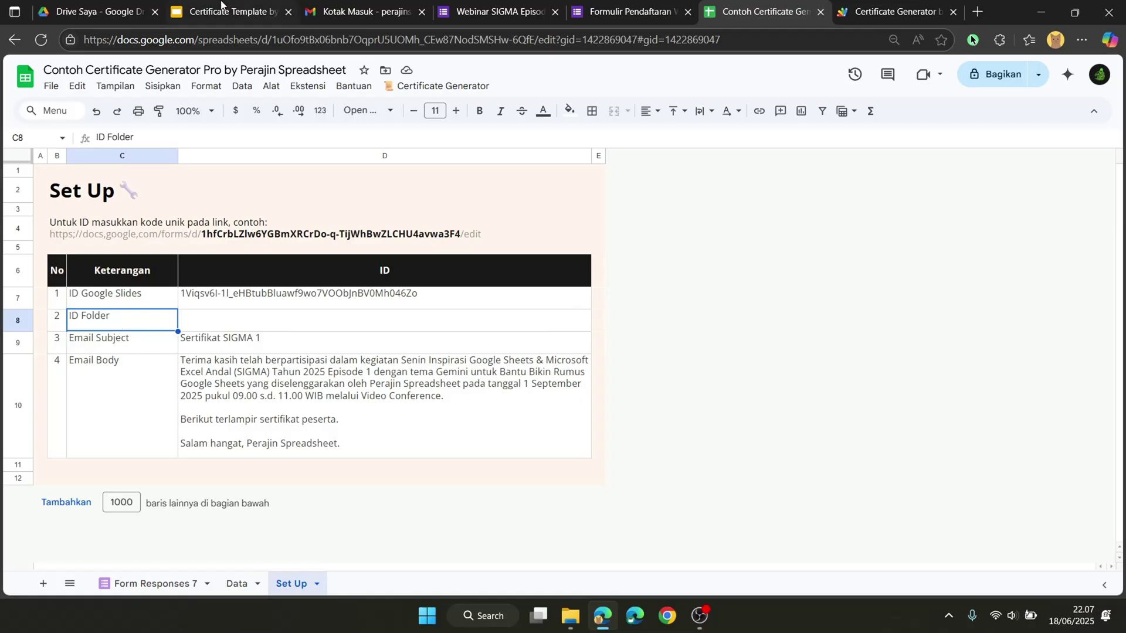
{"action": "left_click", "coordinate": [96, 11]}
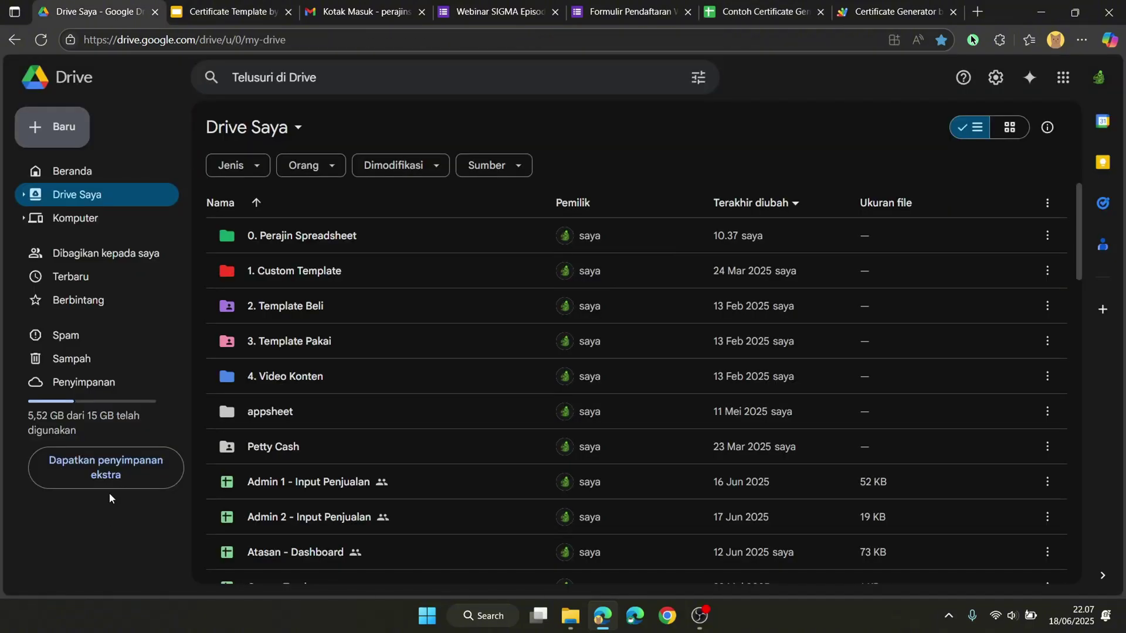
Step: Create a new Drive folder named 'Sertifikat Webinar SIGMA'
{"action": "left_click", "coordinate": [69, 143]}
{"action": "mouse_move", "coordinate": [85, 316]}
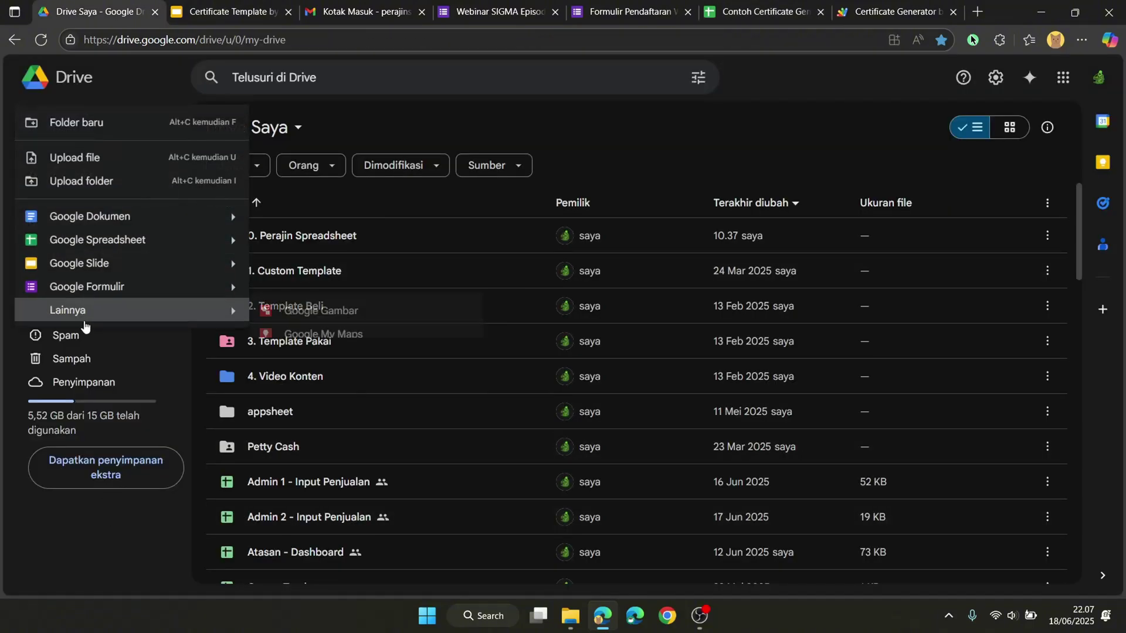
{"action": "left_click", "coordinate": [98, 131]}
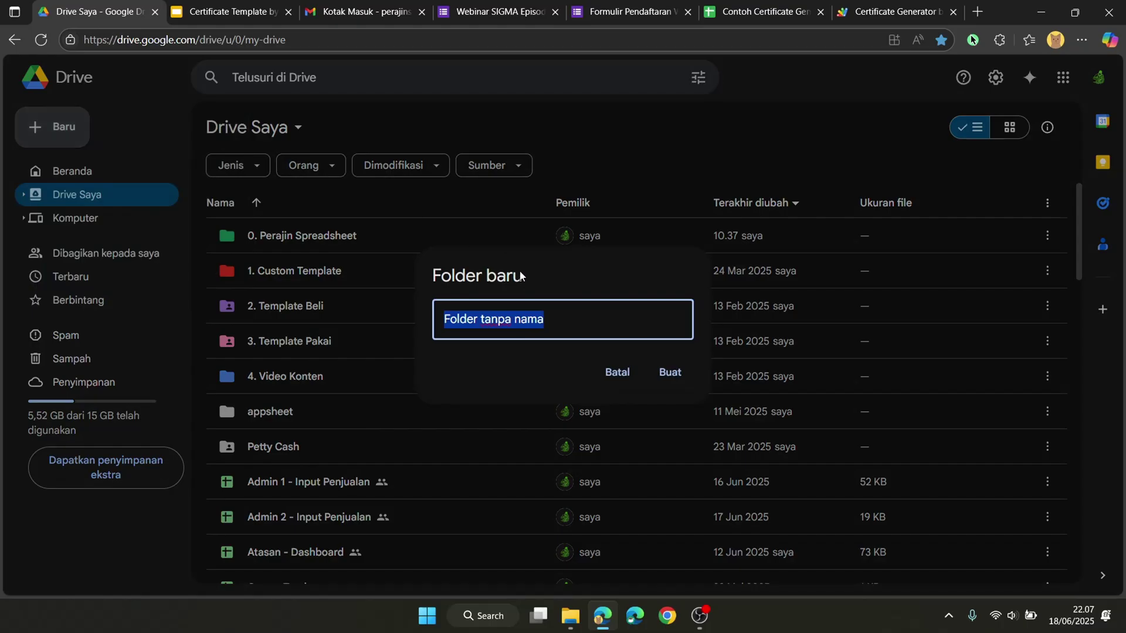
{"action": "type", "text": "Sertifikat Webinar SI"}
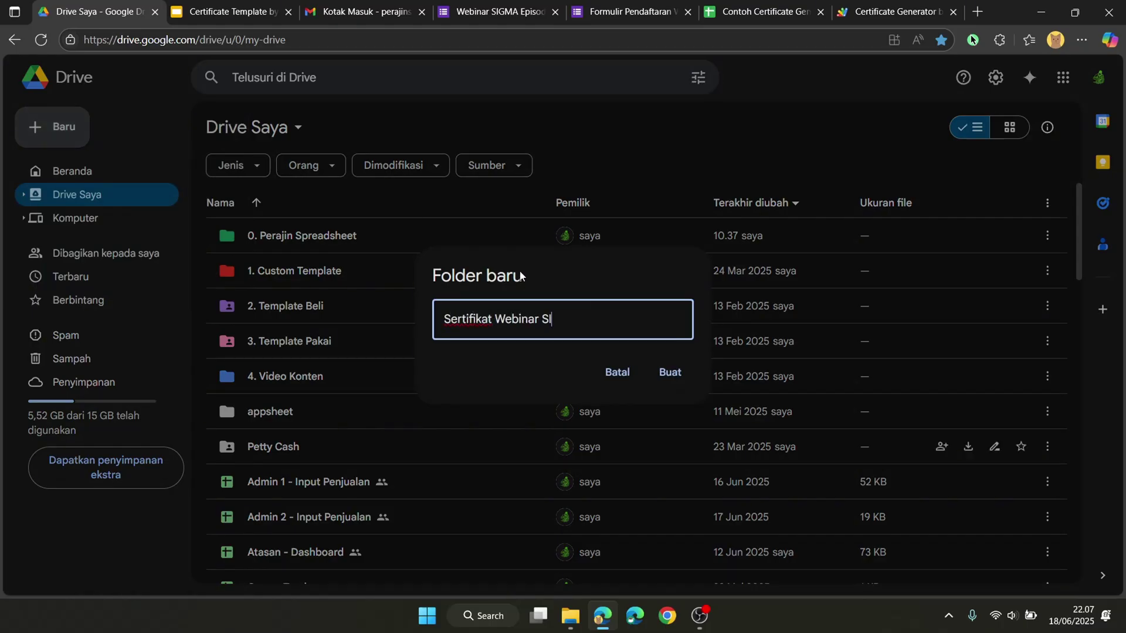
{"action": "type", "text": "GMA"}
{"action": "left_click", "coordinate": [670, 375]}
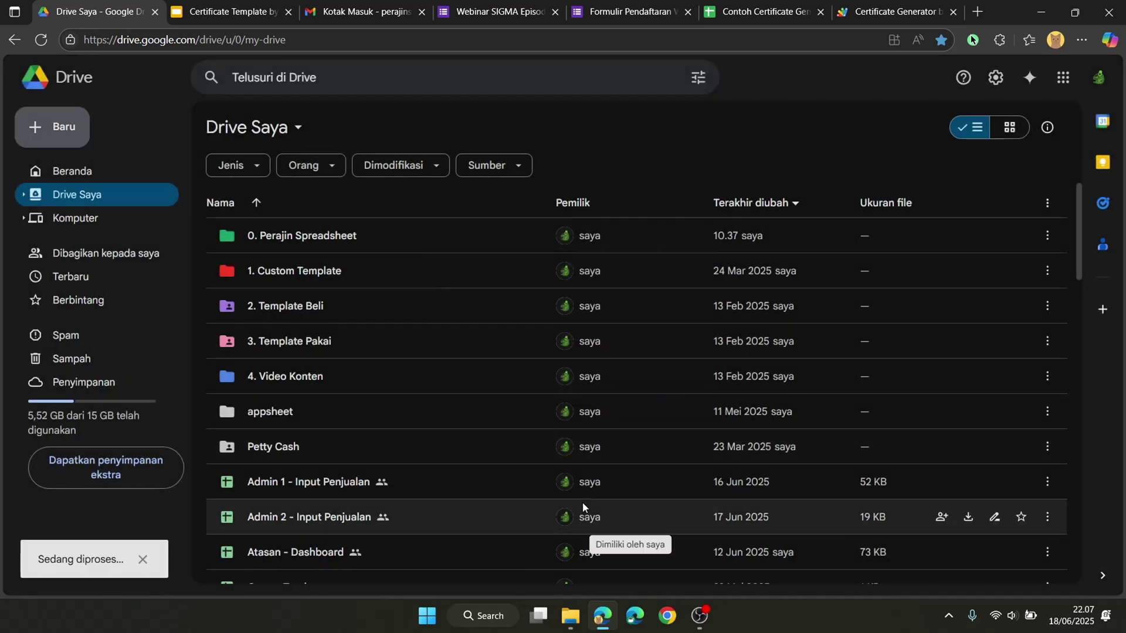
Step: Open the Sertifikat Webinar SIGMA folder and select its folder ID in the address bar
{"action": "scroll", "coordinate": [357, 278], "scroll_direction": "down", "scroll_amount": 2}
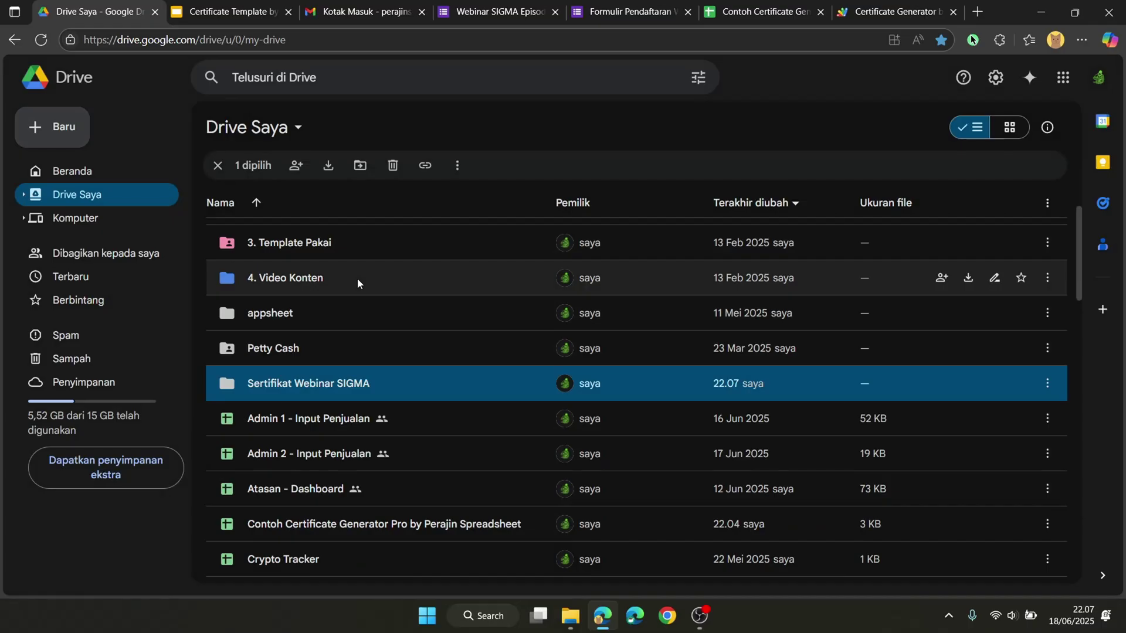
{"action": "scroll", "coordinate": [366, 403], "scroll_direction": "up", "scroll_amount": 2}
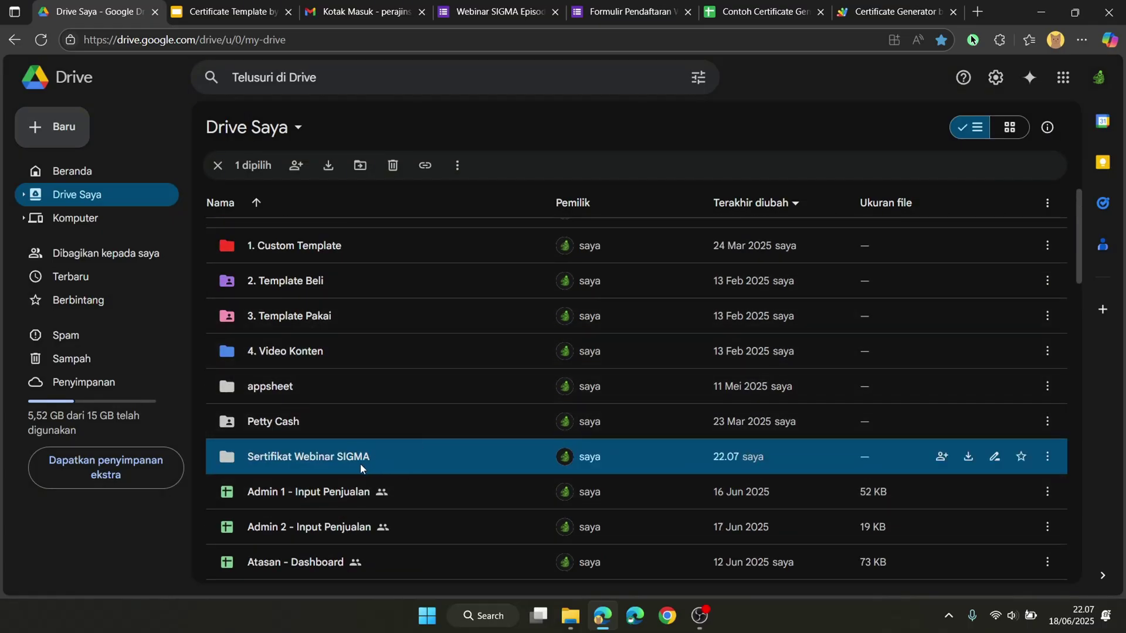
{"action": "double_click", "coordinate": [329, 463]}
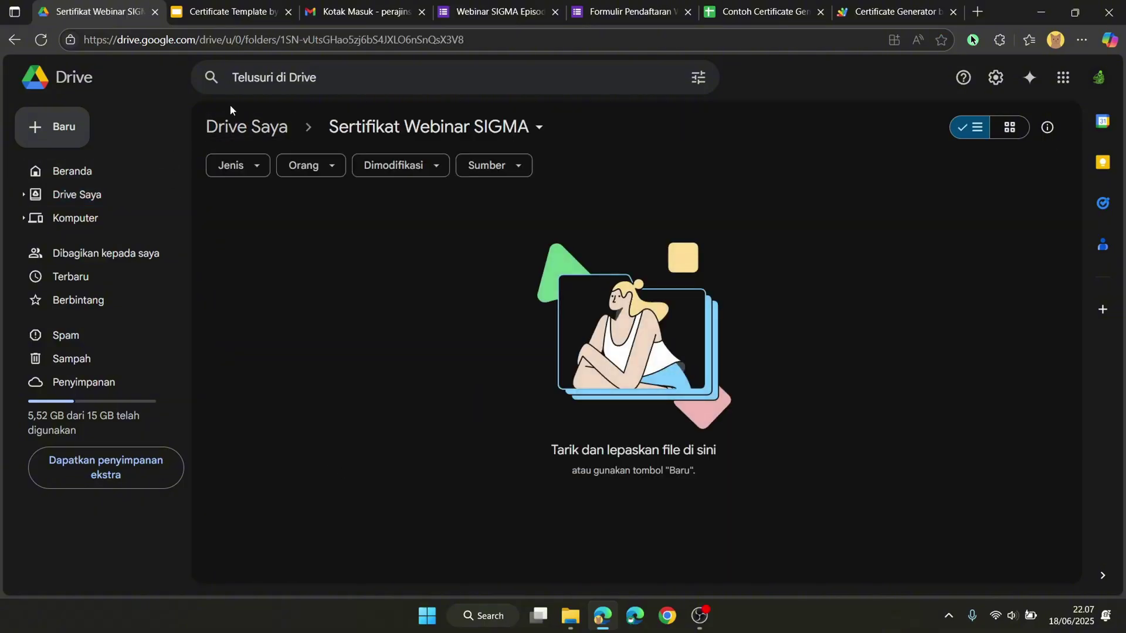
{"action": "left_click_drag", "start_coordinate": [281, 39], "coordinate": [483, 46]}
{"action": "key", "text": "ctrl+c"}
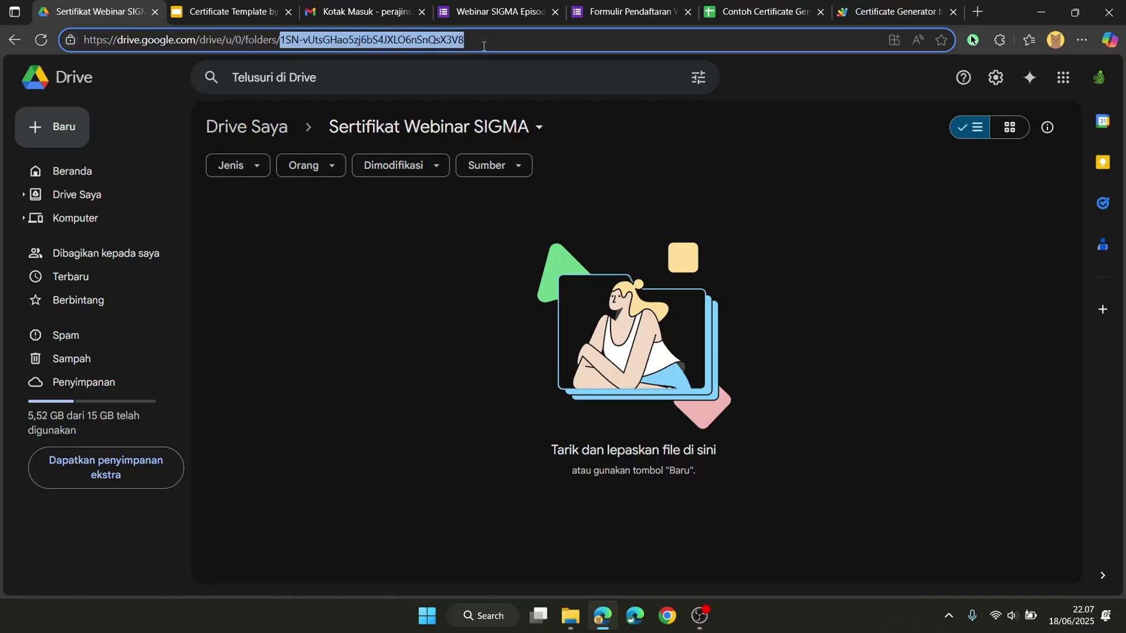
Step: Paste the Drive folder ID into cell D8 of the Set Up sheet
{"action": "left_click", "coordinate": [762, 11]}
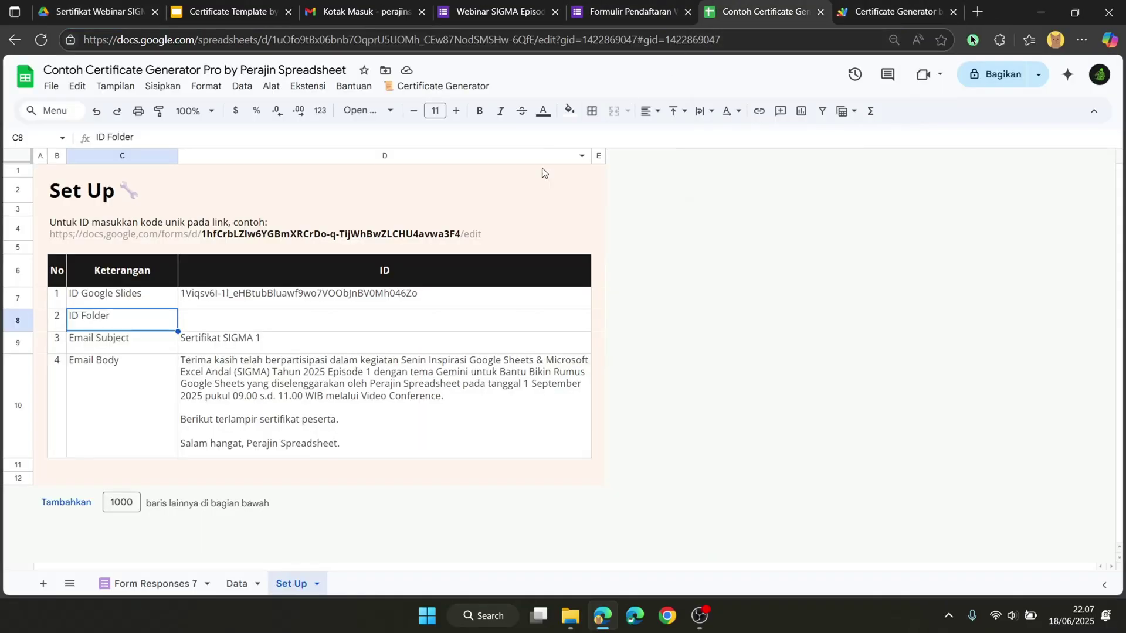
{"action": "left_click", "coordinate": [345, 322]}
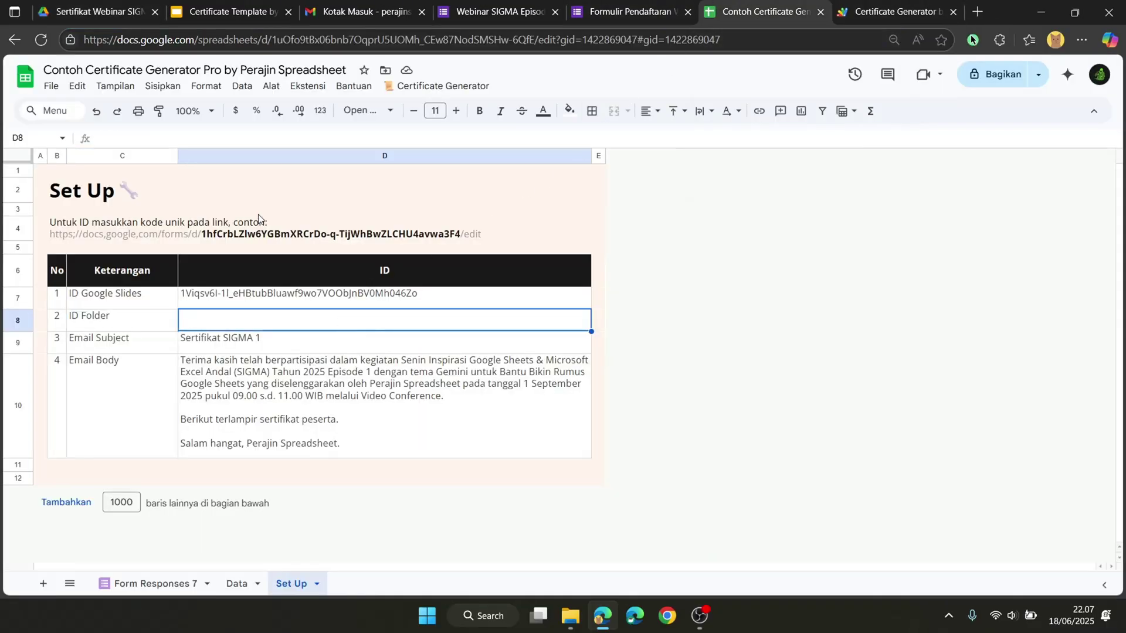
{"action": "left_click", "coordinate": [223, 139]}
{"action": "key", "text": "ctrl+v"}
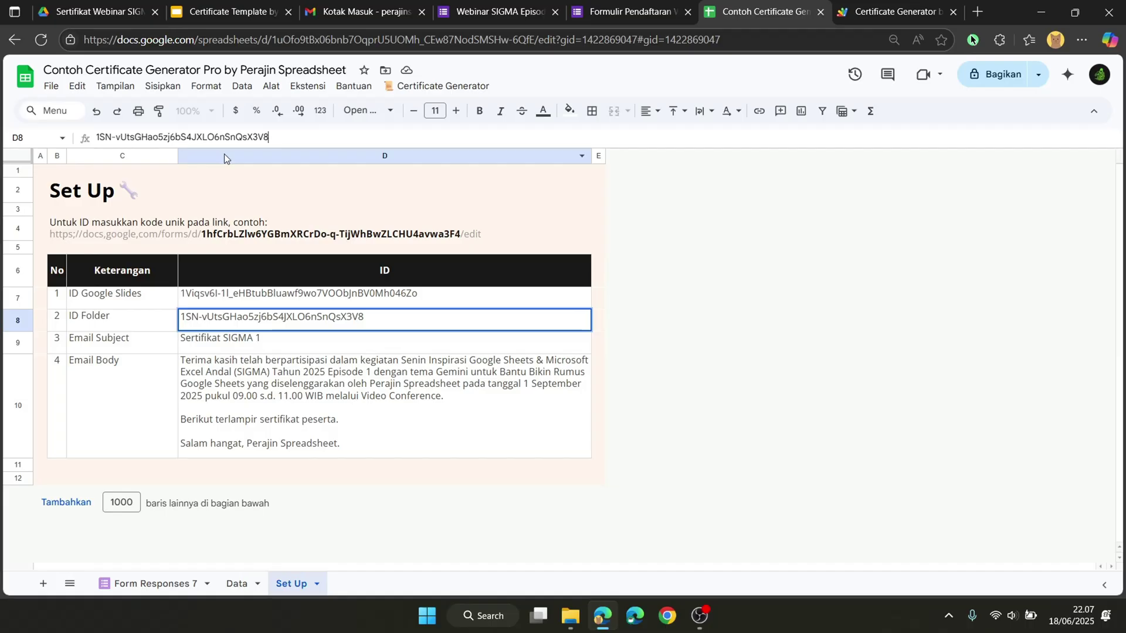
{"action": "key", "text": "Return"}
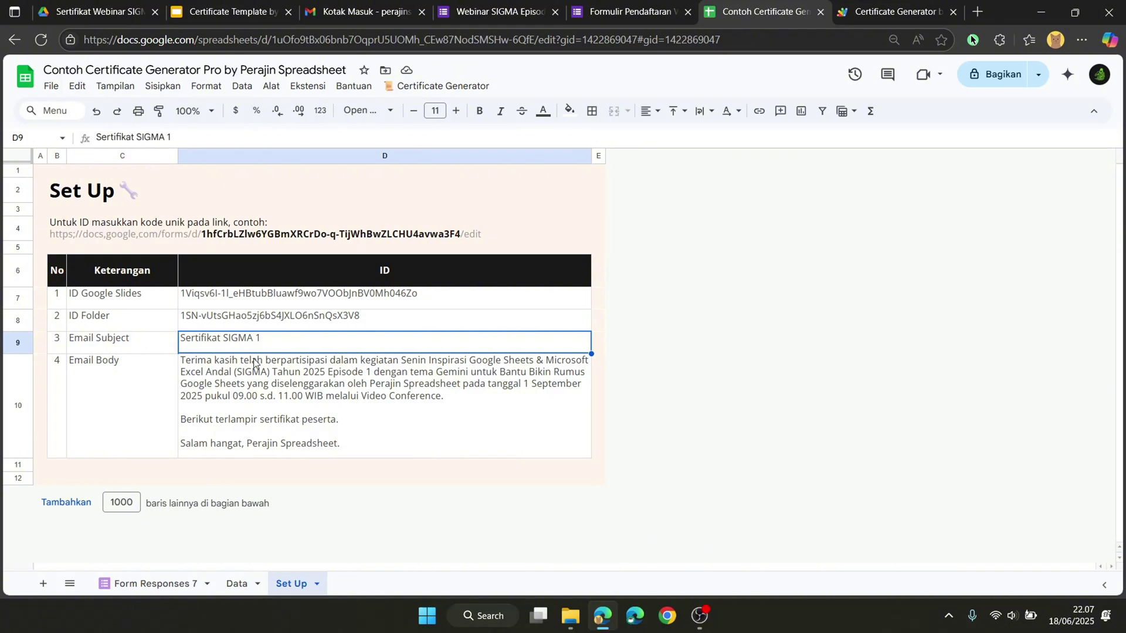
Step: Review the email body text in D10, then move to the Form Responses 7 sheet
{"action": "left_click", "coordinate": [167, 384]}
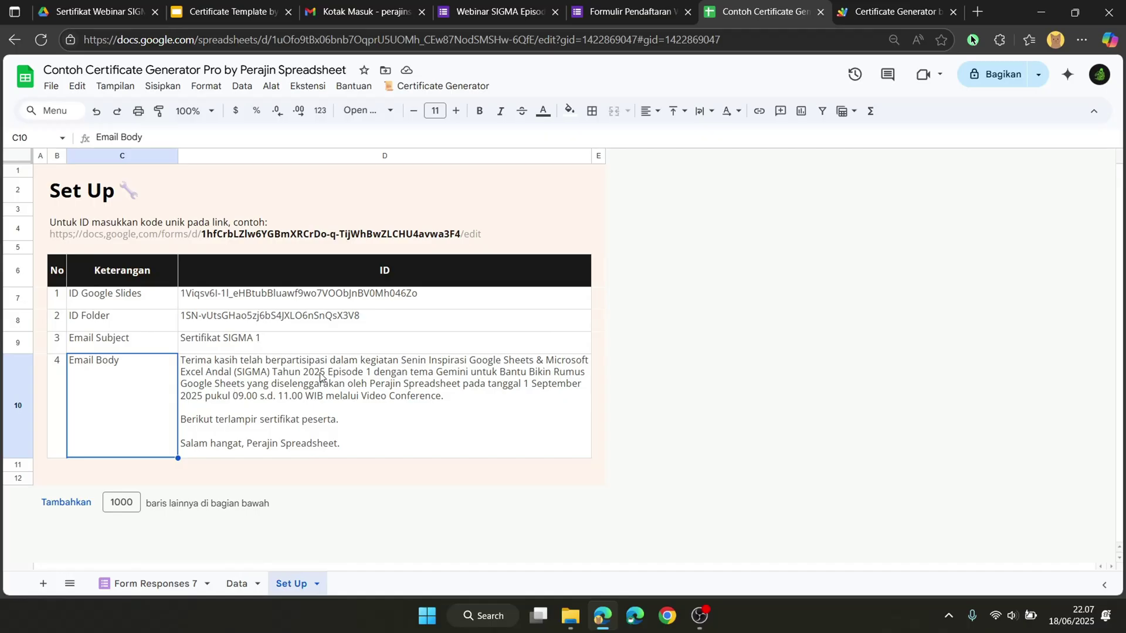
{"action": "left_click", "coordinate": [498, 401]}
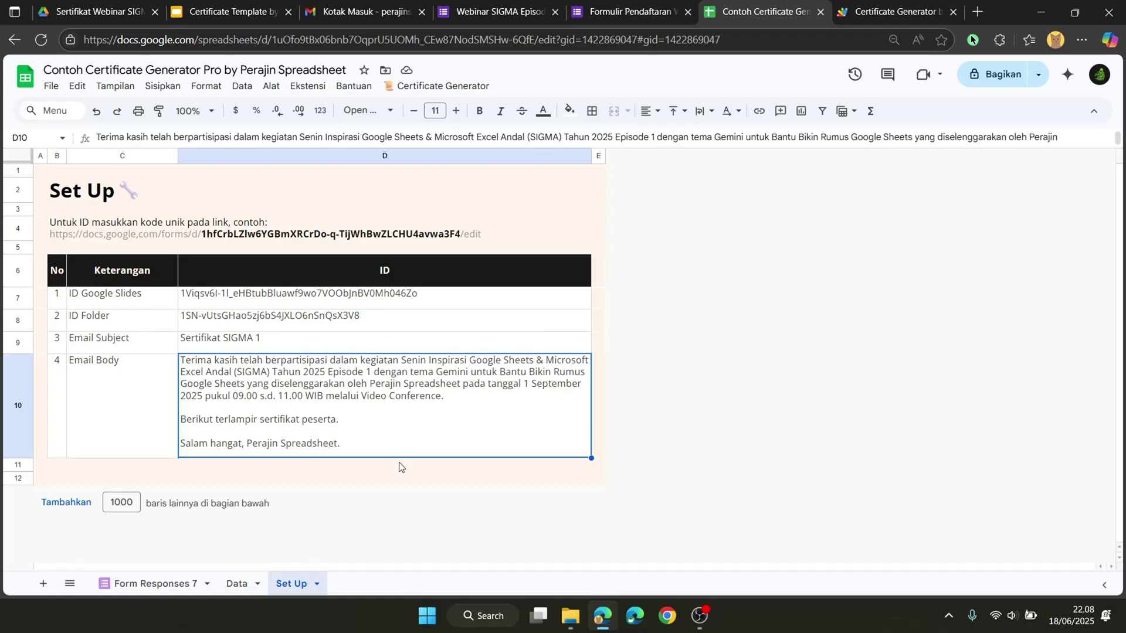
{"action": "left_click", "coordinate": [190, 583]}
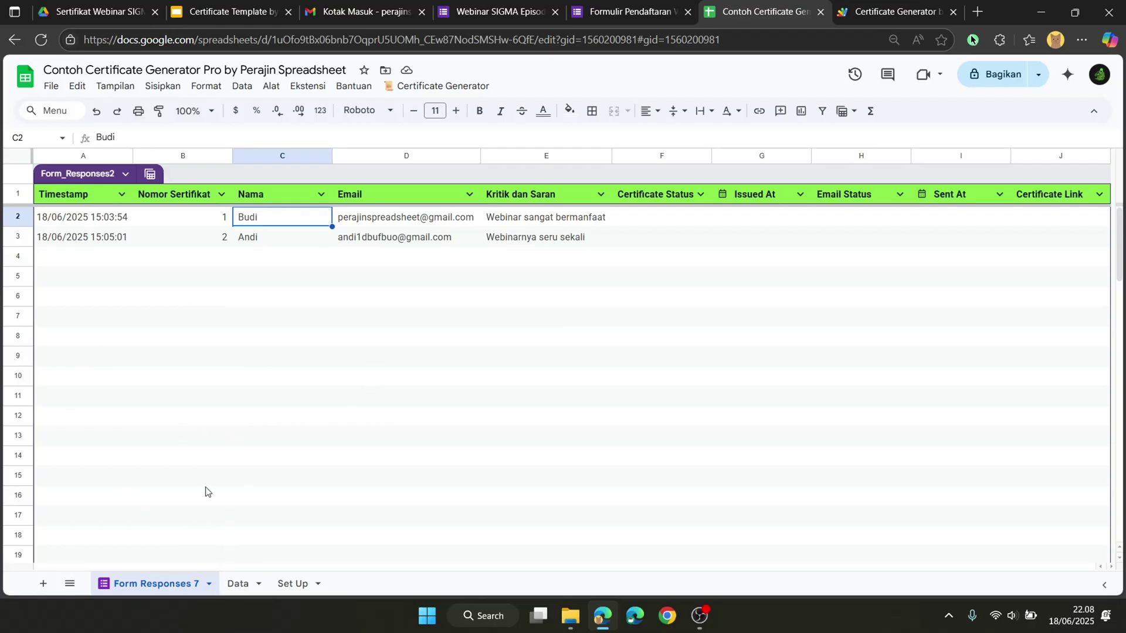
{"action": "left_click", "coordinate": [853, 4]}
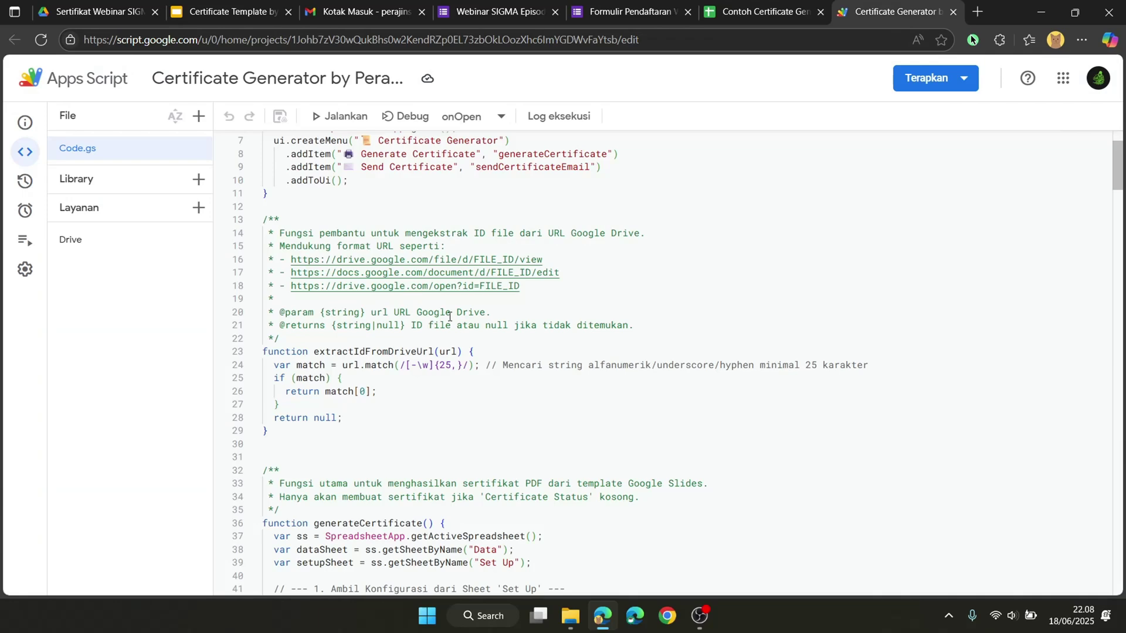
{"action": "scroll", "coordinate": [411, 306], "scroll_direction": "down", "scroll_amount": 1}
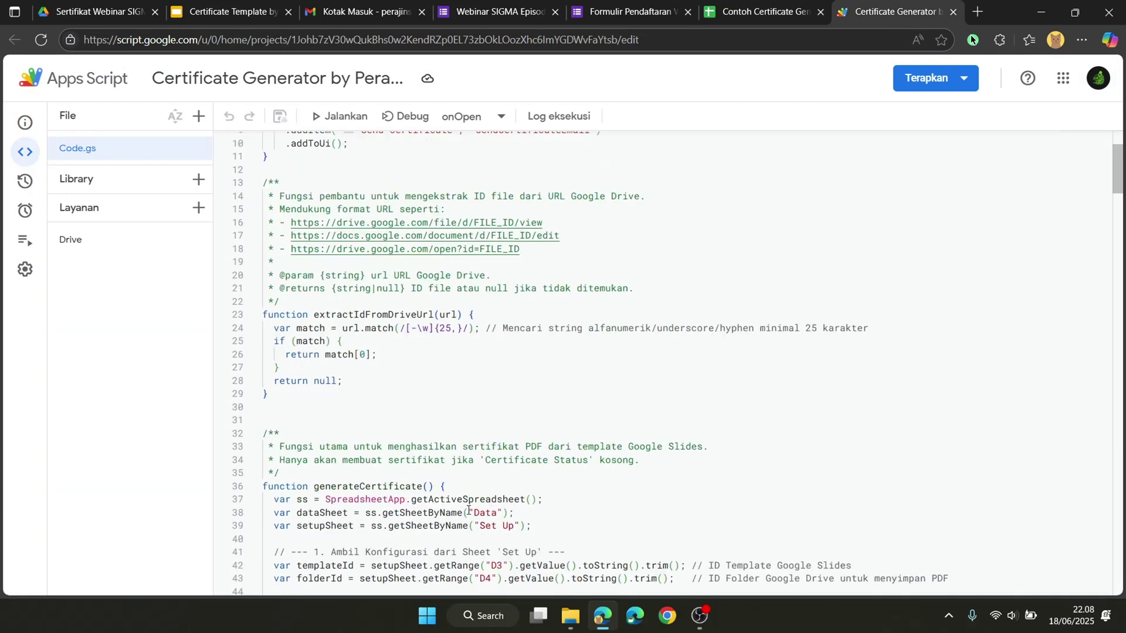
{"action": "left_click_drag", "start_coordinate": [473, 512], "coordinate": [497, 513]}
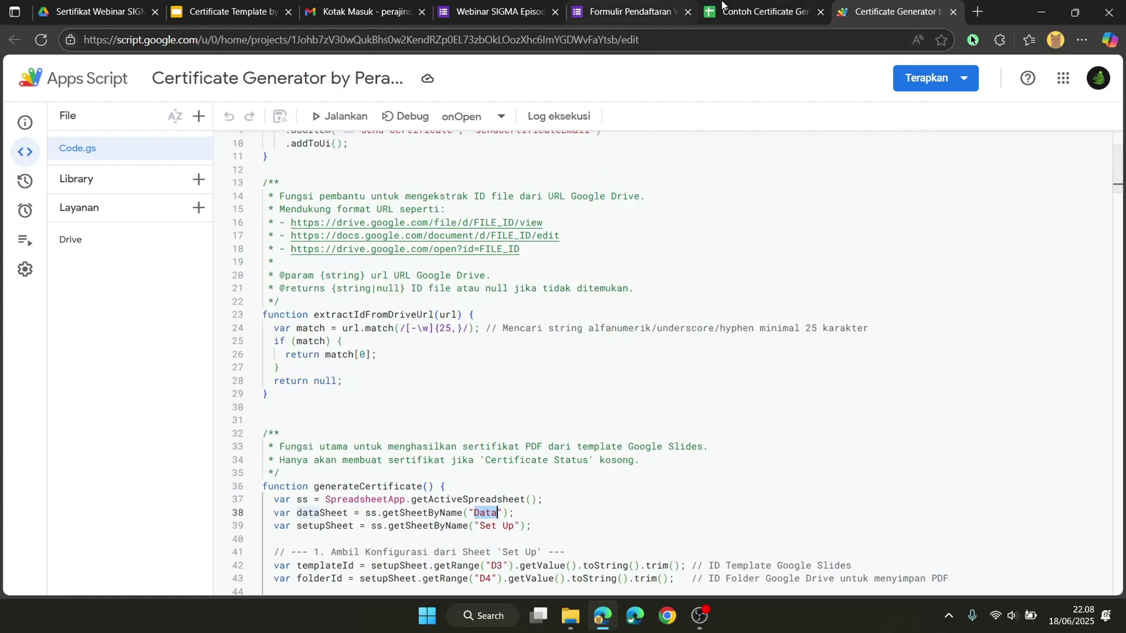
{"action": "left_click", "coordinate": [744, 9]}
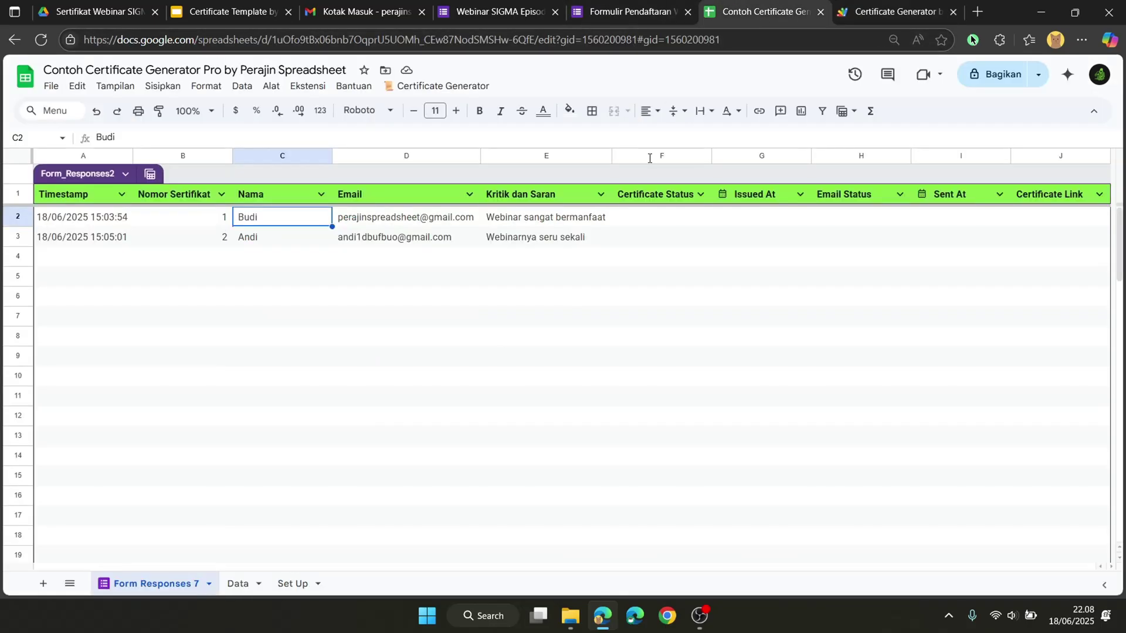
Step: Rename the old Data sheet to Data0 and the Form Responses 7 sheet to Data
{"action": "left_click", "coordinate": [240, 581]}
{"action": "double_click", "coordinate": [241, 583]}
{"action": "left_click", "coordinate": [255, 588]}
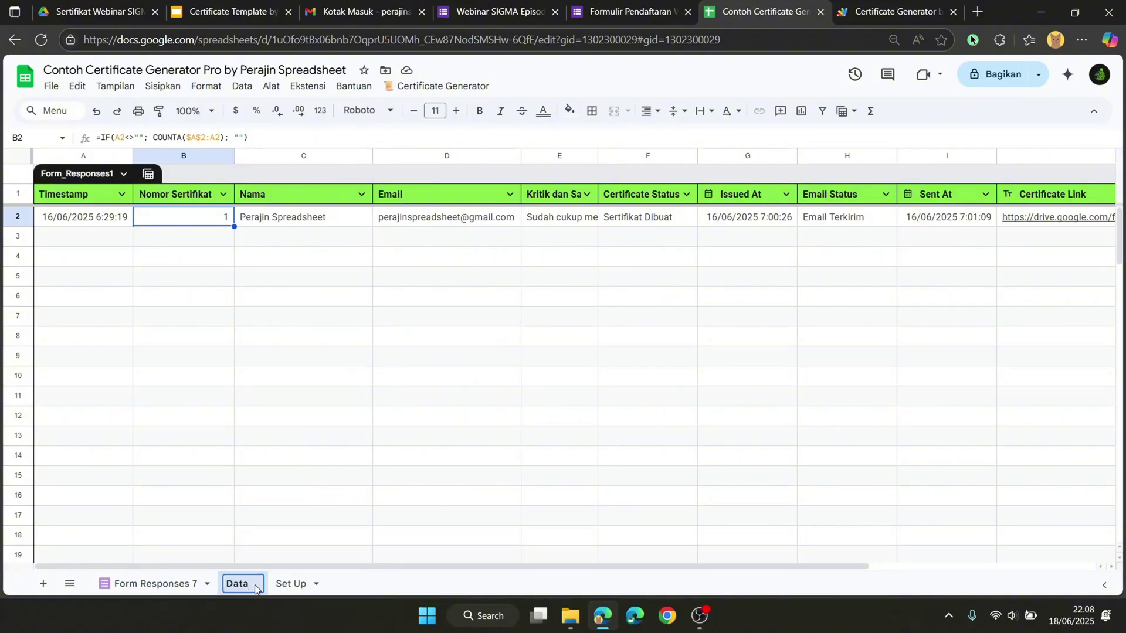
{"action": "type", "text": "0"}
{"action": "key", "text": "Return"}
{"action": "double_click", "coordinate": [189, 589]}
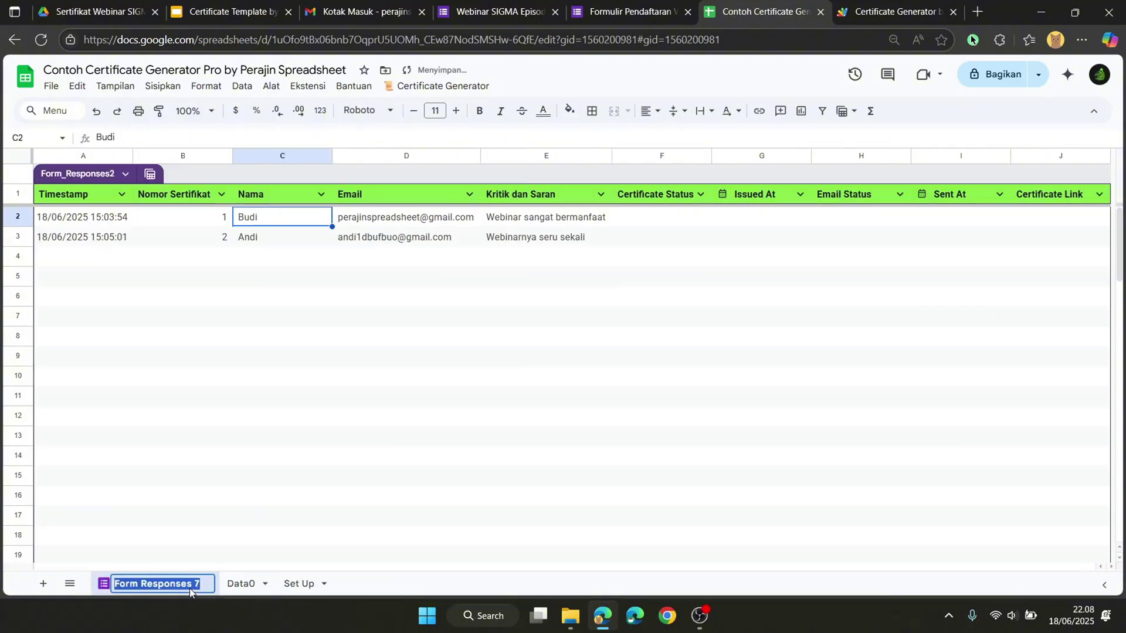
{"action": "type", "text": "Data"}
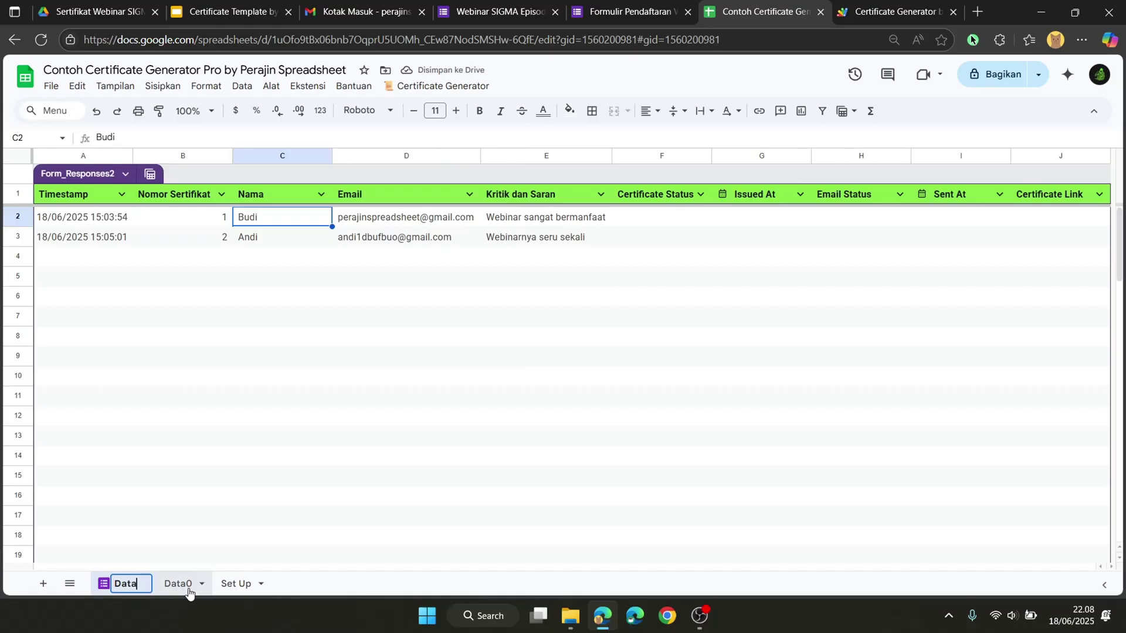
{"action": "left_click", "coordinate": [145, 518]}
Step: Delete the Data0 sheet, leaving only Data and Set Up
{"action": "left_click", "coordinate": [168, 577]}
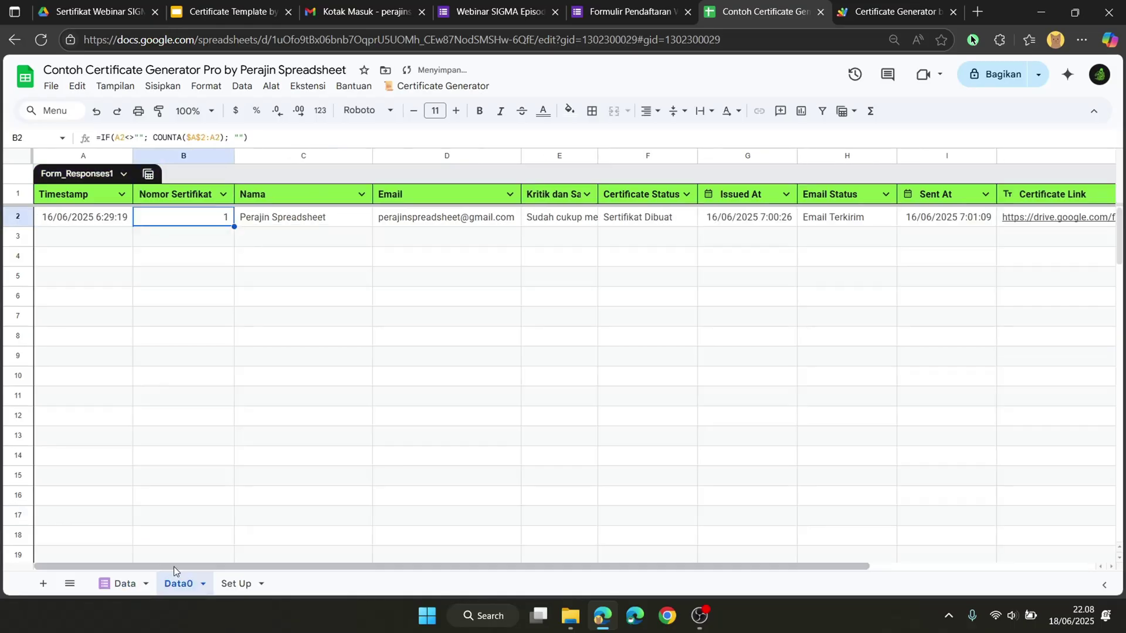
{"action": "left_click", "coordinate": [202, 584]}
{"action": "left_click", "coordinate": [178, 353]}
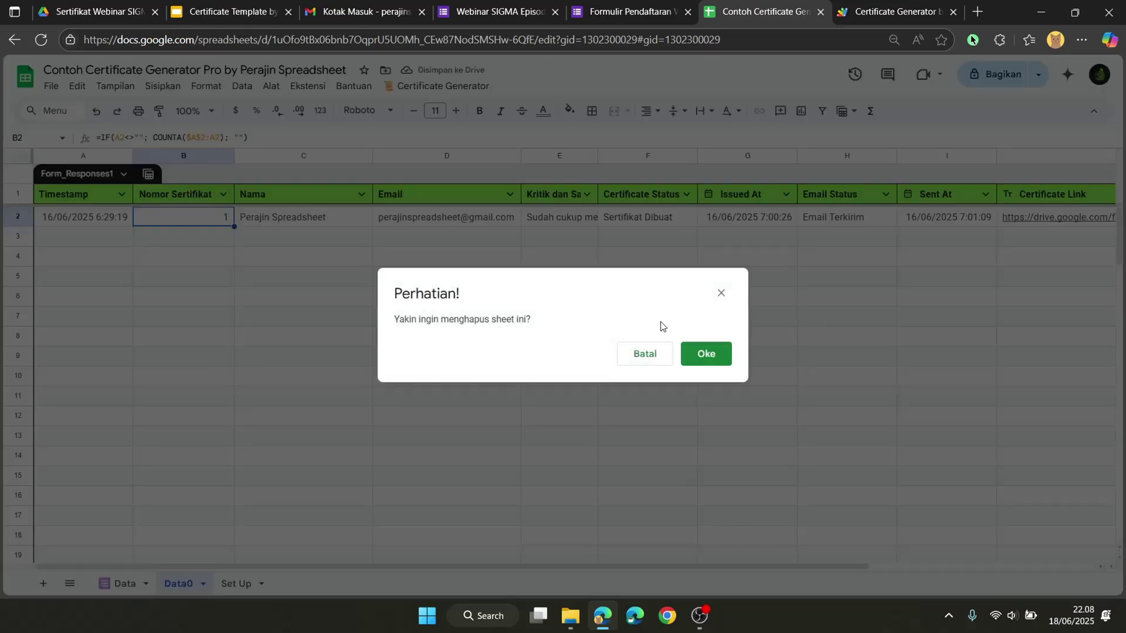
{"action": "left_click", "coordinate": [716, 353]}
{"action": "left_click", "coordinate": [258, 364]}
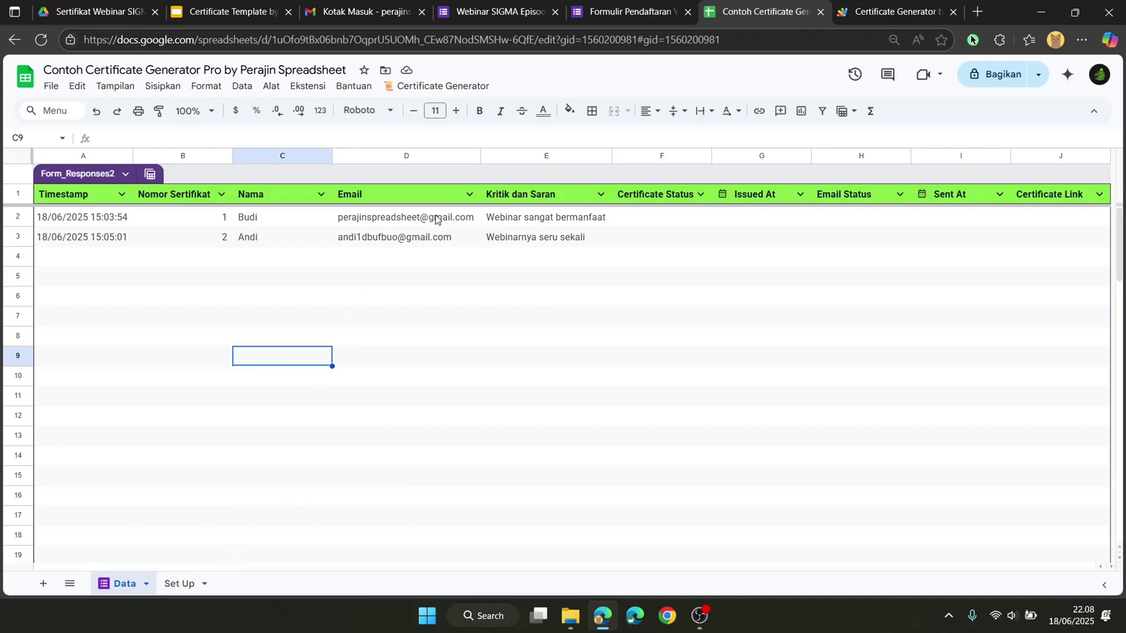
Step: Run Certificate Generator > Generate Certificate and proceed past the unverified-app warning with the owner's account
{"action": "left_click", "coordinate": [454, 88]}
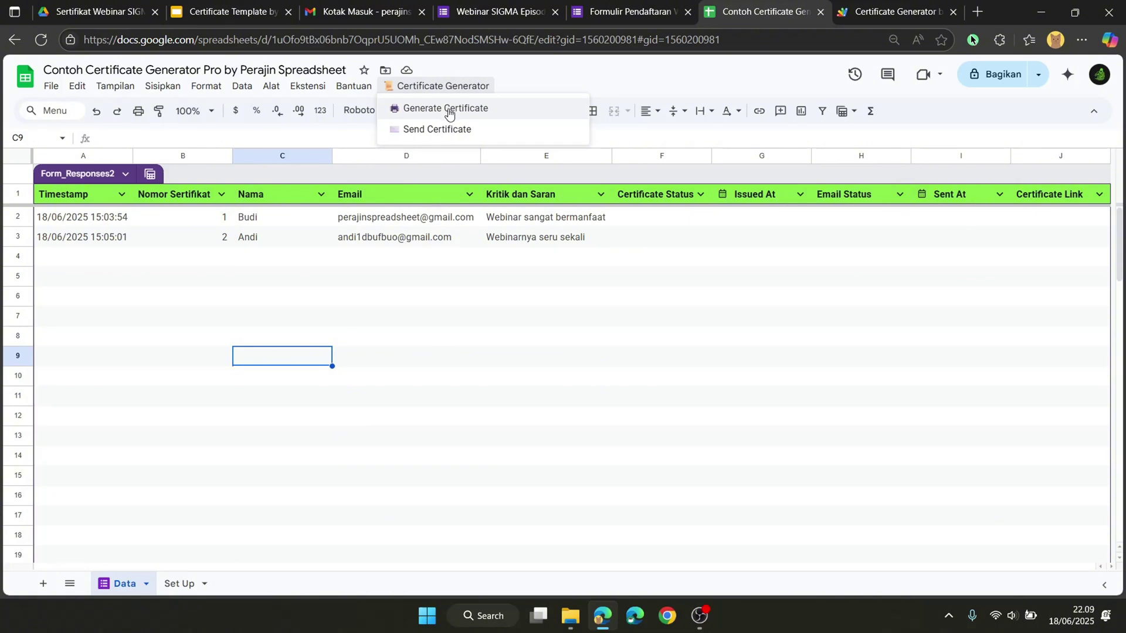
{"action": "left_click", "coordinate": [450, 108]}
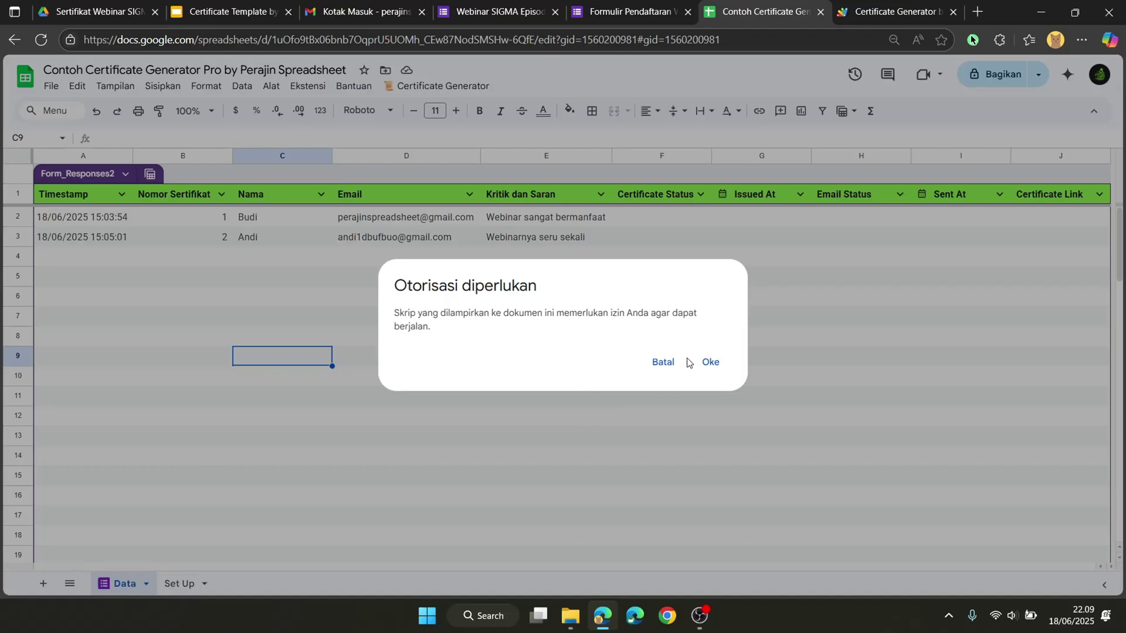
{"action": "left_click", "coordinate": [710, 361]}
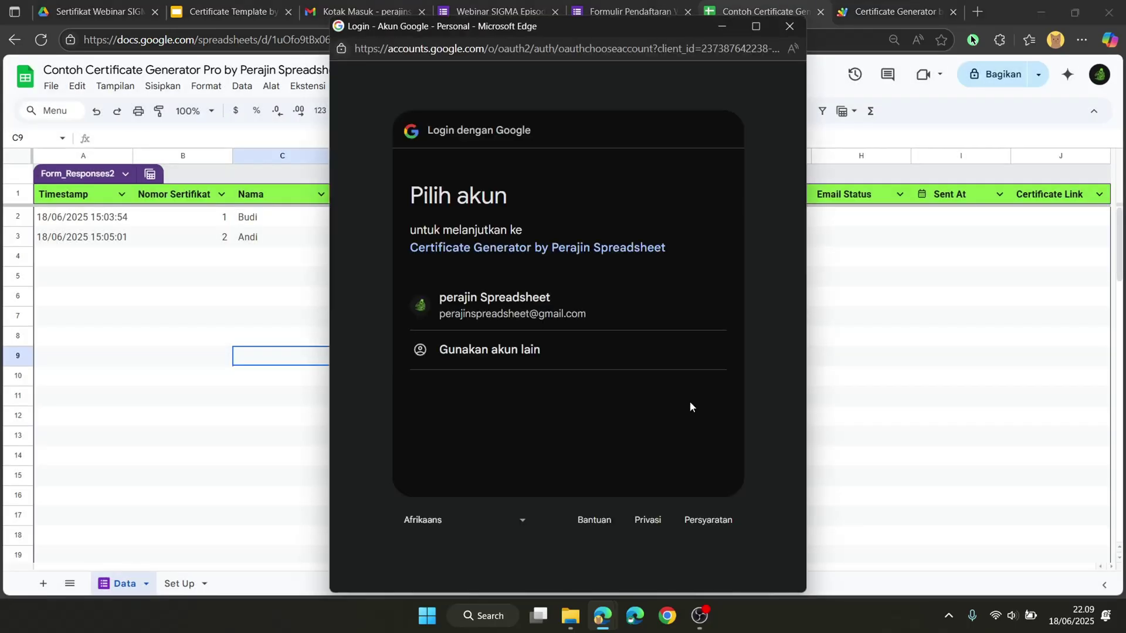
{"action": "left_click", "coordinate": [459, 298]}
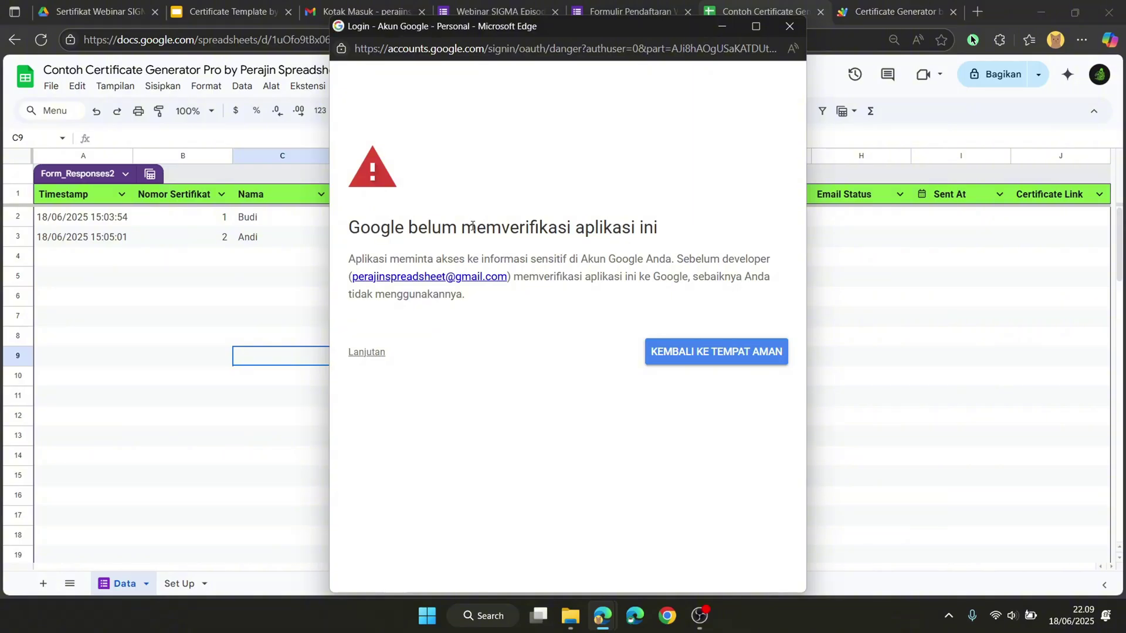
{"action": "left_click", "coordinate": [376, 352]}
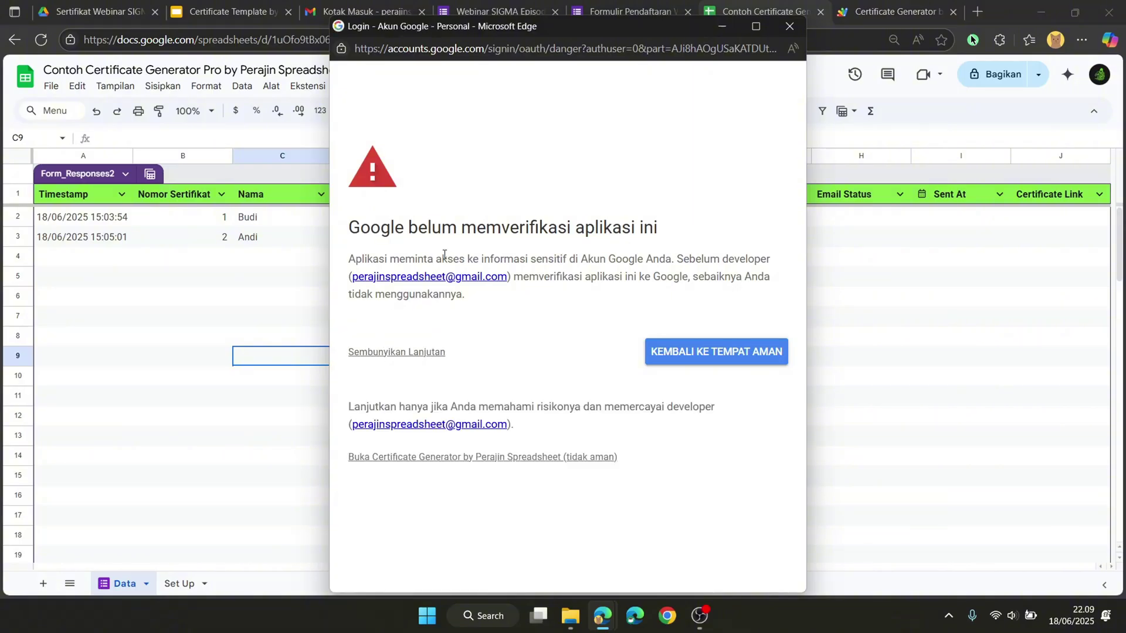
{"action": "left_click", "coordinate": [410, 458]}
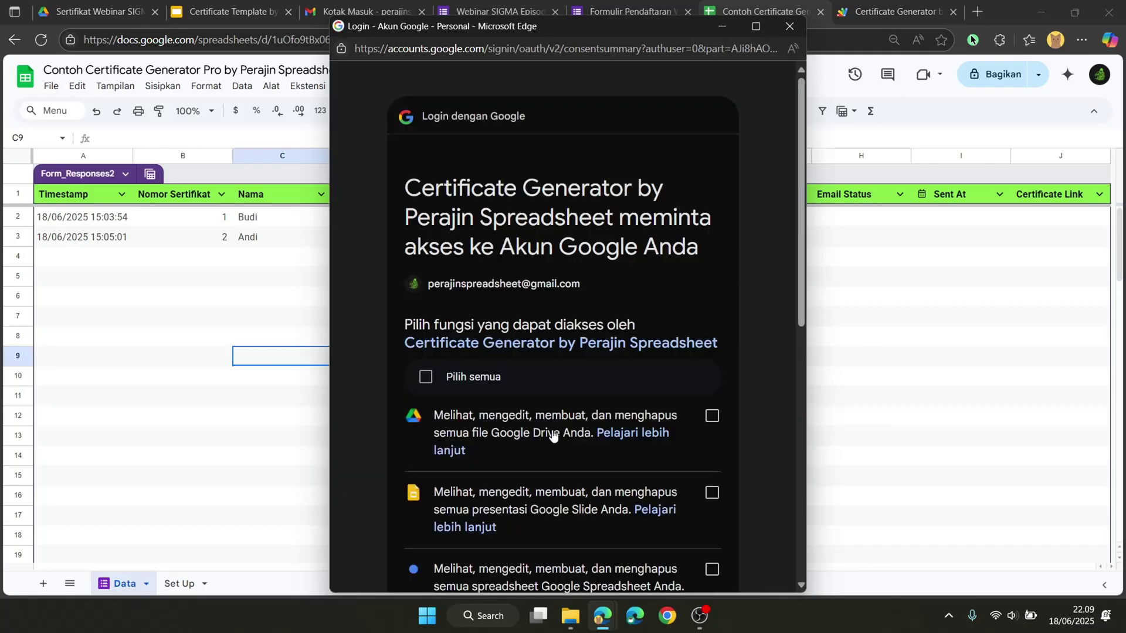
Step: Grant the script all requested Drive, Slides, Sheets and email permissions
{"action": "scroll", "coordinate": [485, 343], "scroll_direction": "down", "scroll_amount": 2}
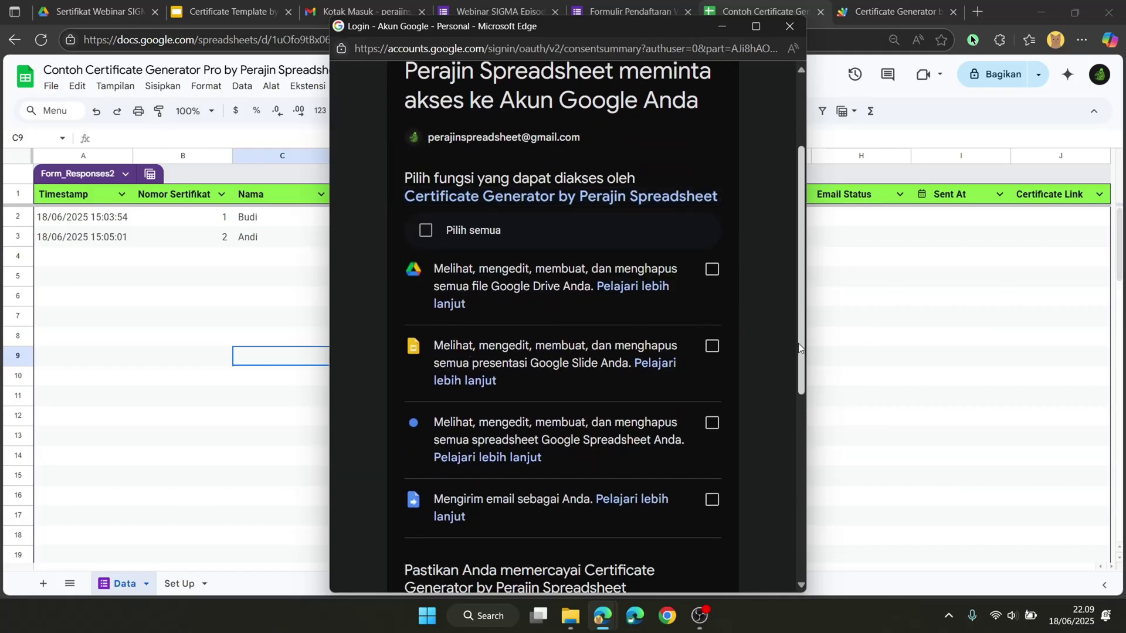
{"action": "left_click_drag", "start_coordinate": [807, 353], "coordinate": [798, 365]}
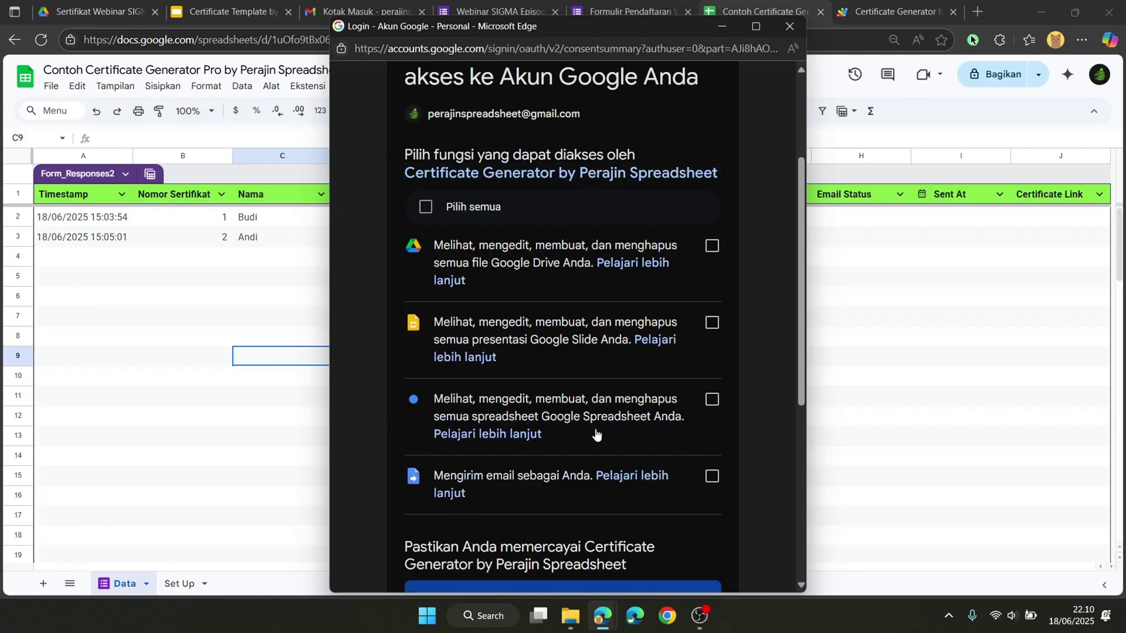
{"action": "scroll", "coordinate": [595, 432], "scroll_direction": "down", "scroll_amount": 2}
{"action": "scroll", "coordinate": [595, 432], "scroll_direction": "up", "scroll_amount": 2}
{"action": "left_click", "coordinate": [427, 207]}
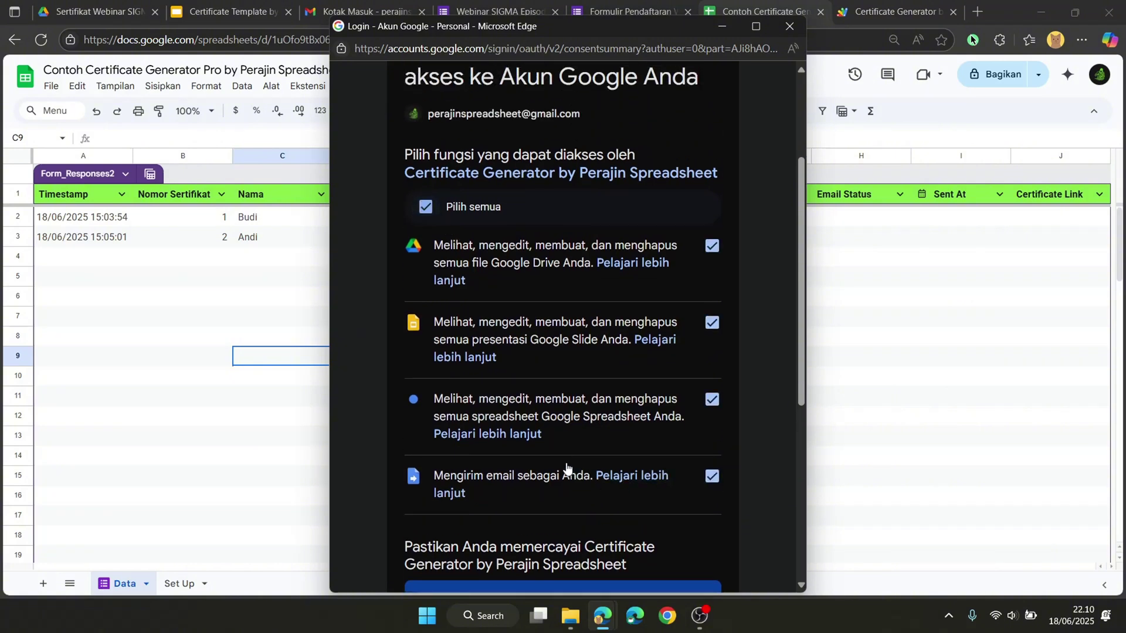
{"action": "scroll", "coordinate": [730, 286], "scroll_direction": "down", "scroll_amount": 6}
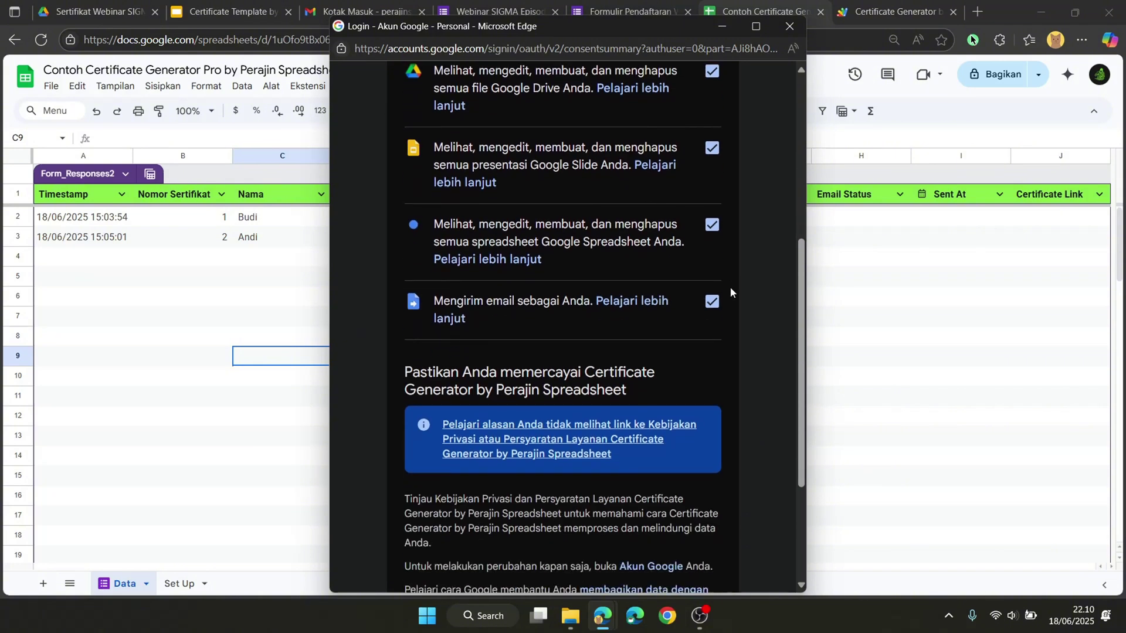
{"action": "left_click", "coordinate": [681, 474]}
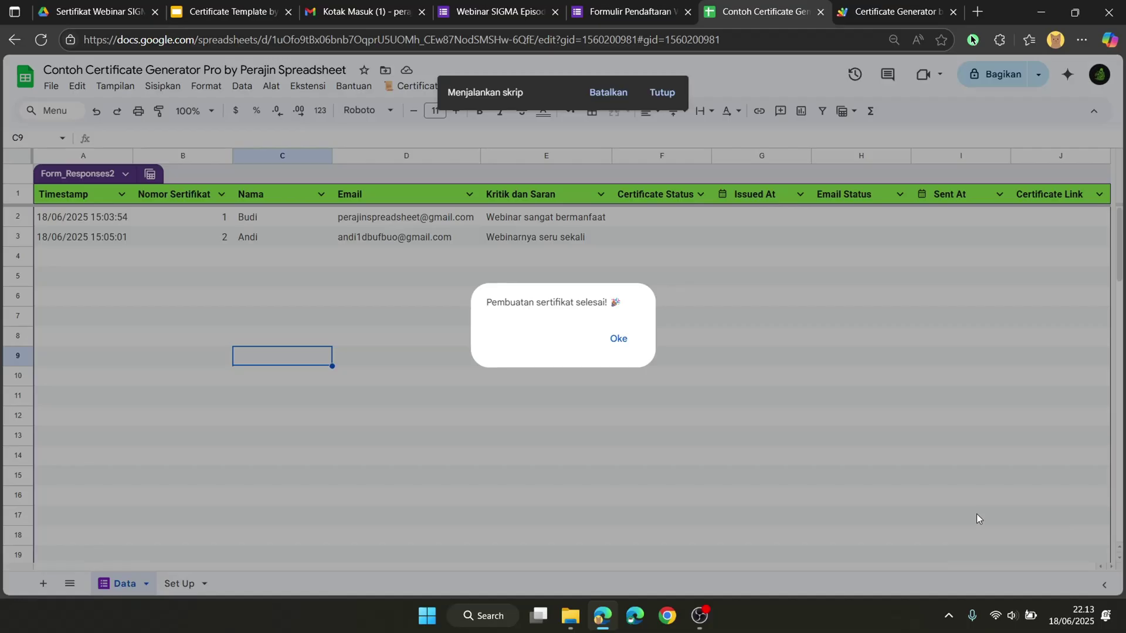
Step: Dismiss the 'Pembuatan sertifikat selesai' message and view the filled status, Issued At and link columns
{"action": "left_click", "coordinate": [609, 341]}
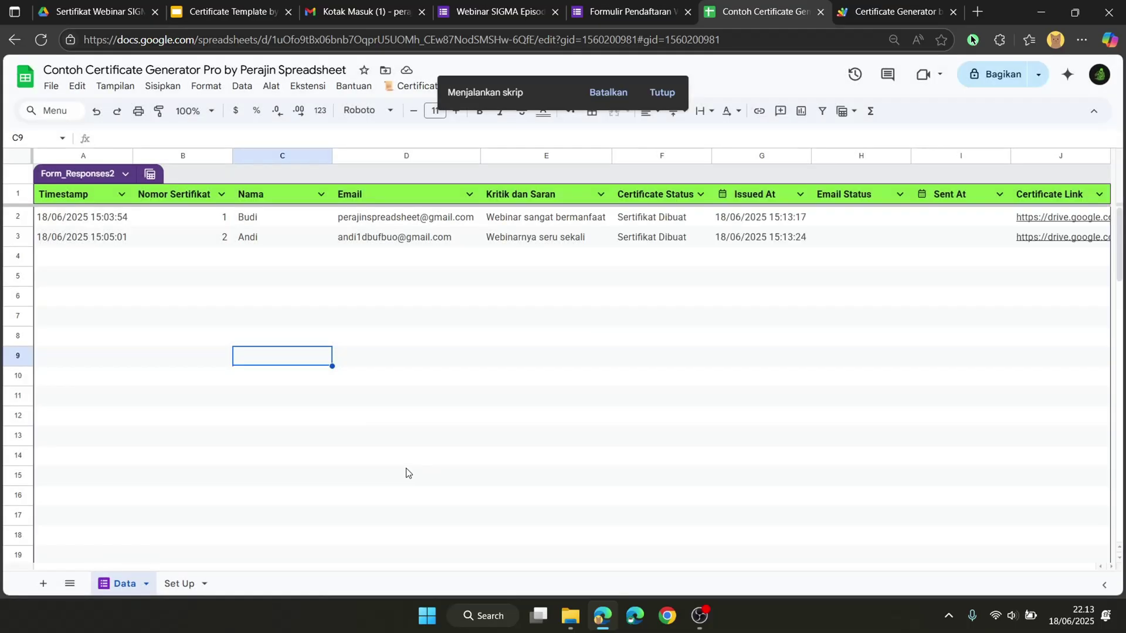
{"action": "scroll", "coordinate": [877, 299], "scroll_direction": "right", "scroll_amount": 5}
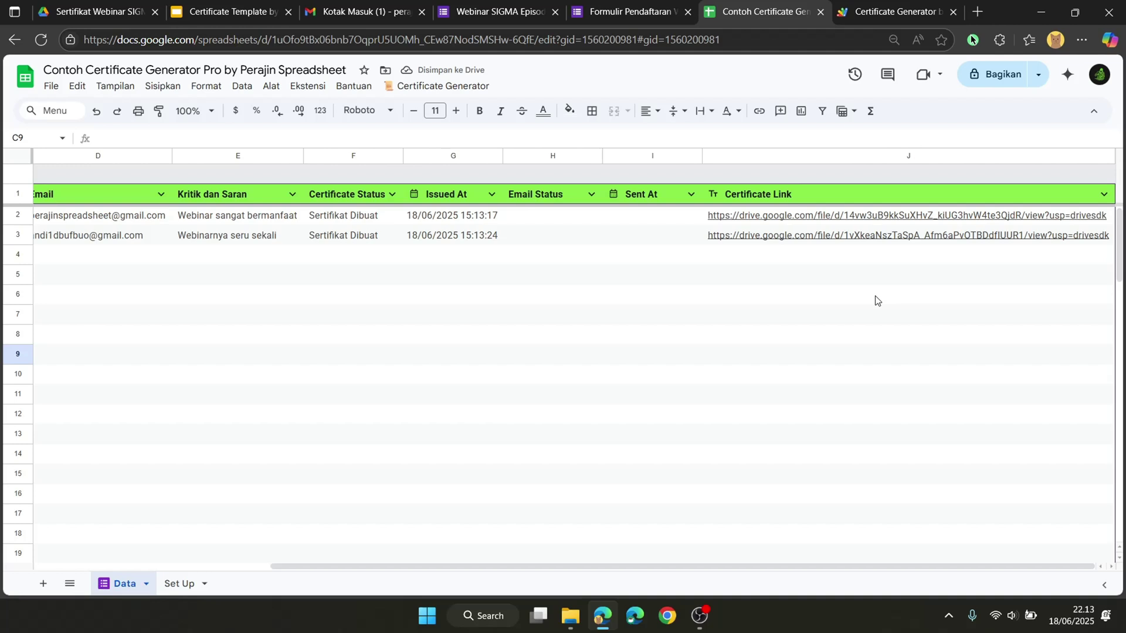
Step: Open 1-Budi.pdf from J2 and 2-Andi.pdf from J3 to check the new certificate design
{"action": "left_click", "coordinate": [762, 217]}
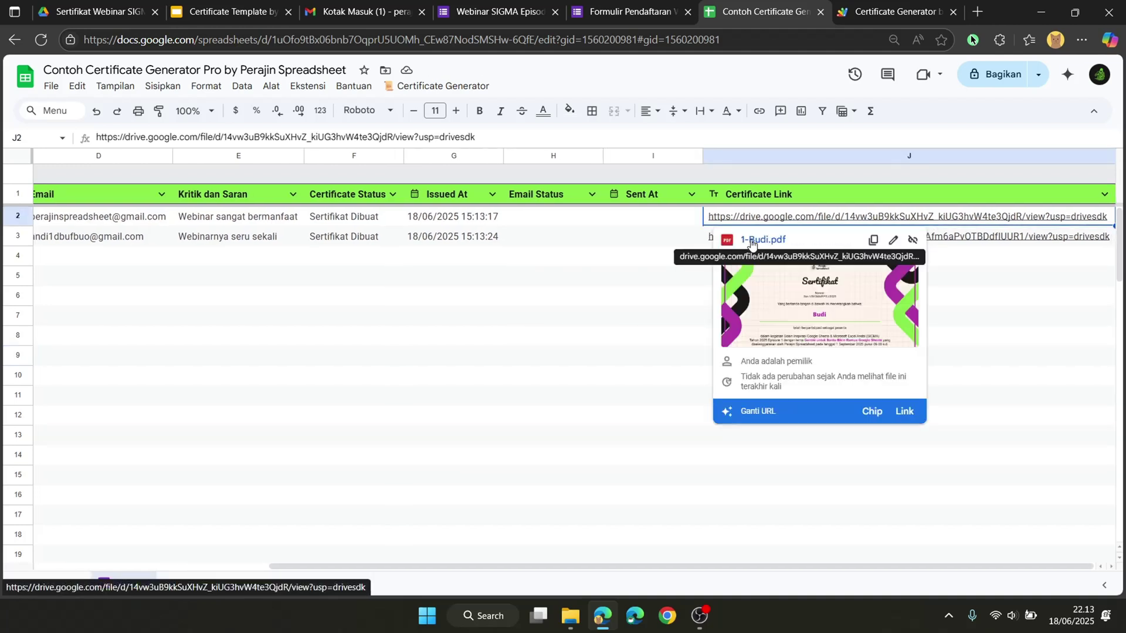
{"action": "left_click", "coordinate": [763, 241]}
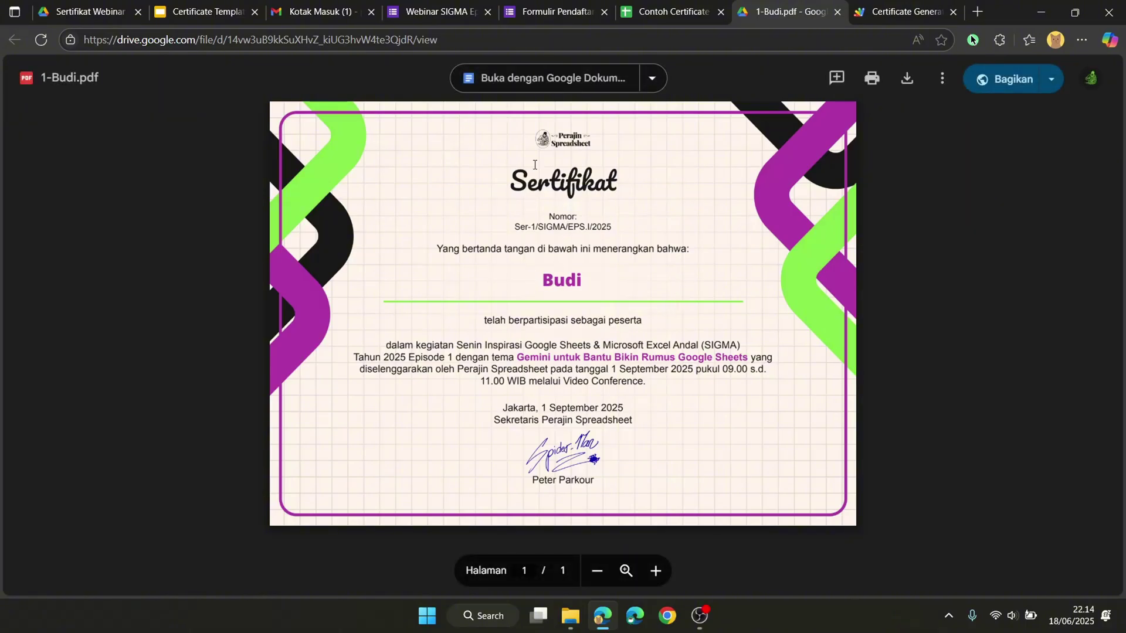
{"action": "left_click", "coordinate": [674, 12]}
{"action": "left_click", "coordinate": [743, 238]}
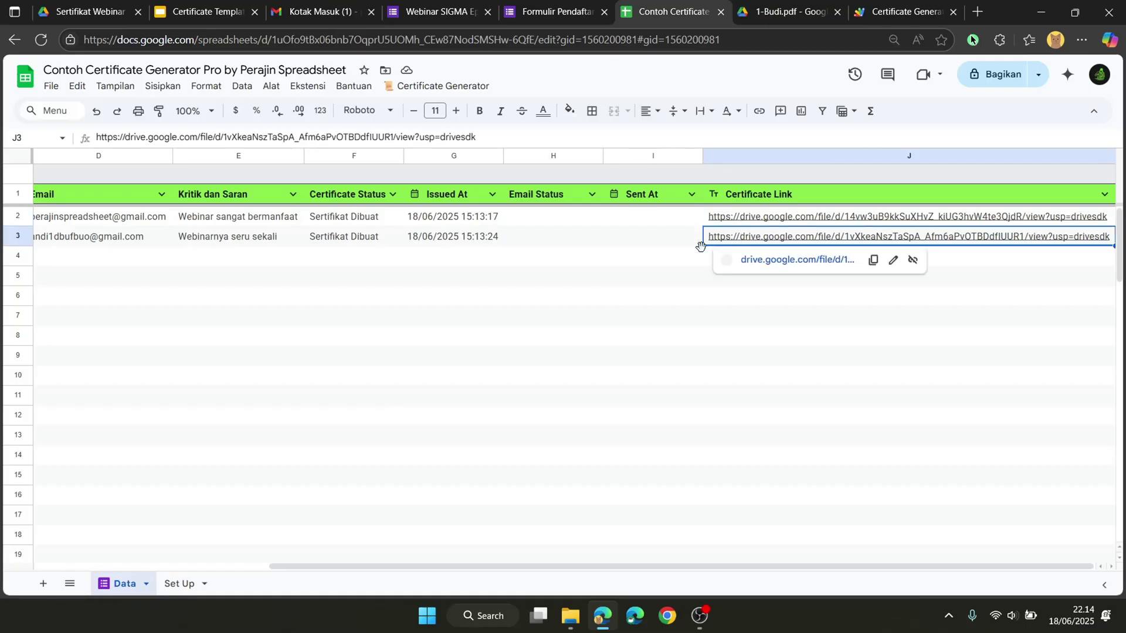
{"action": "scroll", "coordinate": [572, 272], "scroll_direction": "left", "scroll_amount": 5}
{"action": "scroll", "coordinate": [681, 249], "scroll_direction": "right", "scroll_amount": 5}
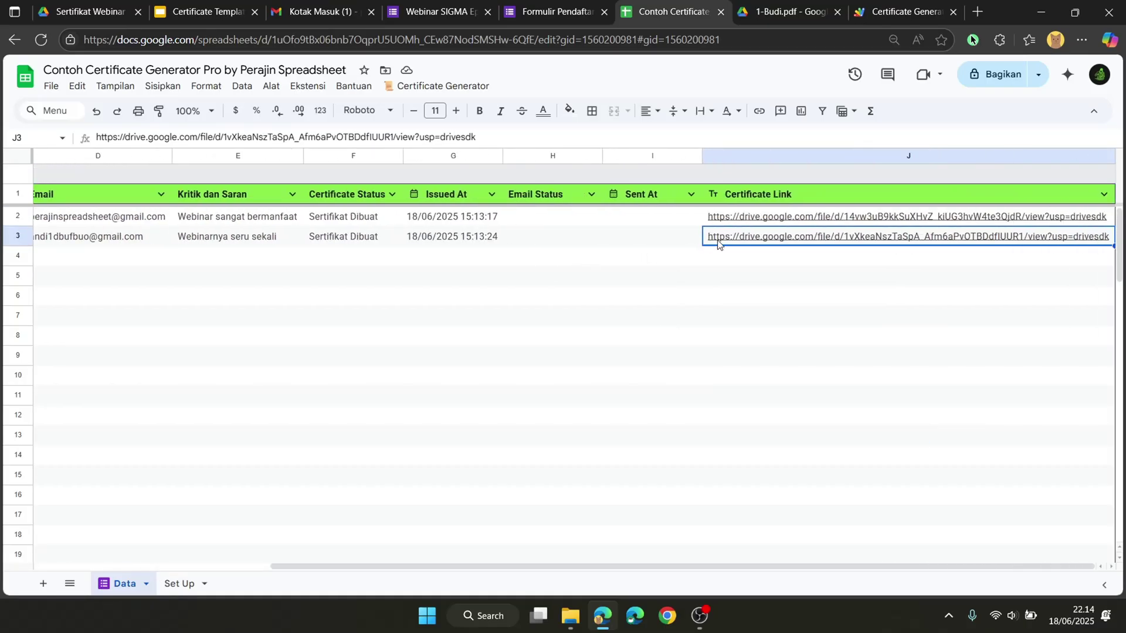
{"action": "left_click", "coordinate": [734, 258]}
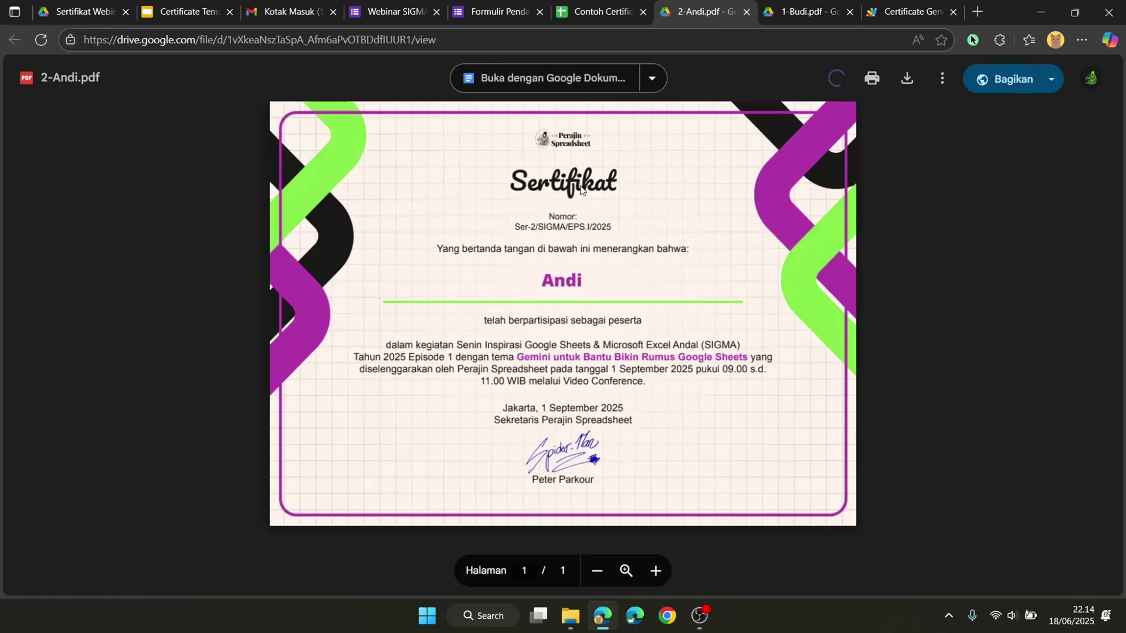
{"action": "left_click", "coordinate": [765, 21]}
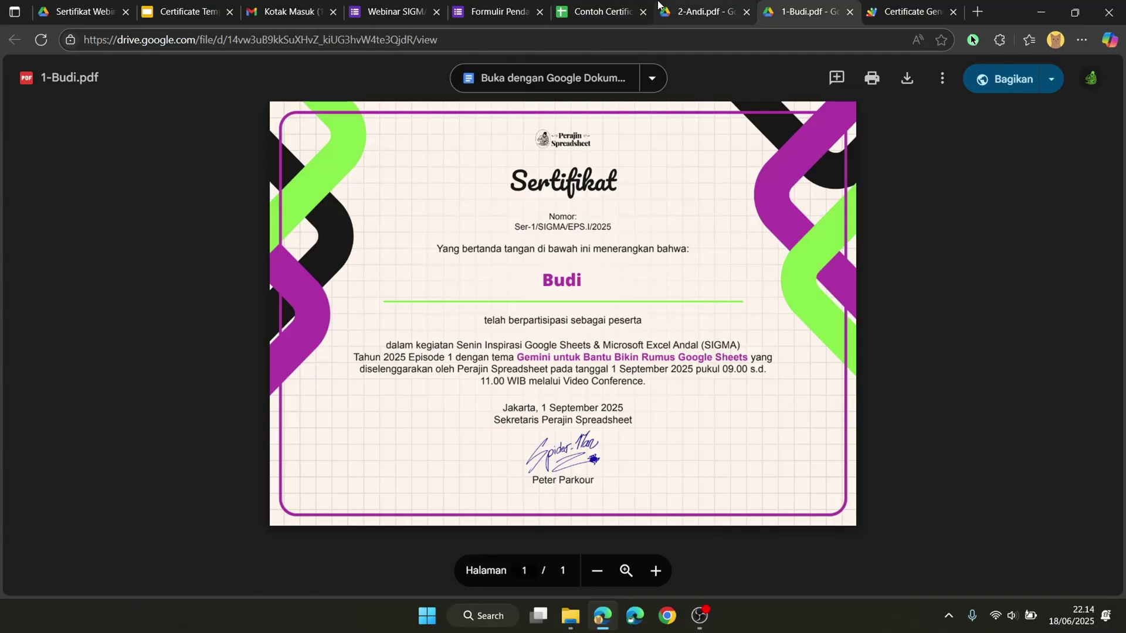
{"action": "left_click", "coordinate": [601, 11]}
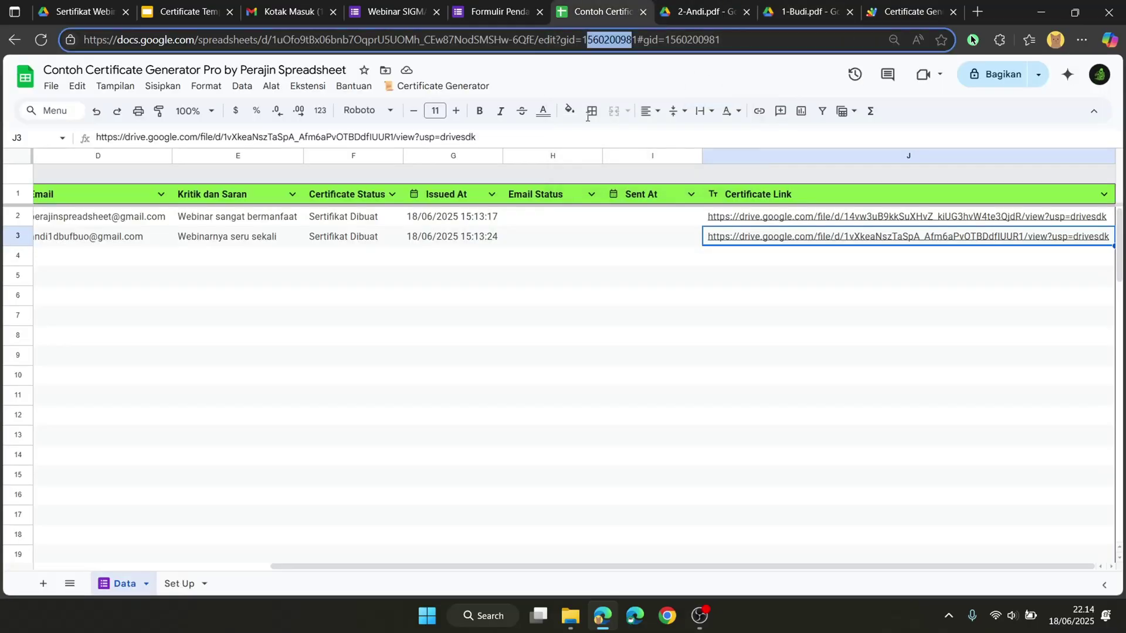
{"action": "left_click", "coordinate": [551, 264]}
{"action": "scroll", "coordinate": [551, 264], "scroll_direction": "left", "scroll_amount": 5}
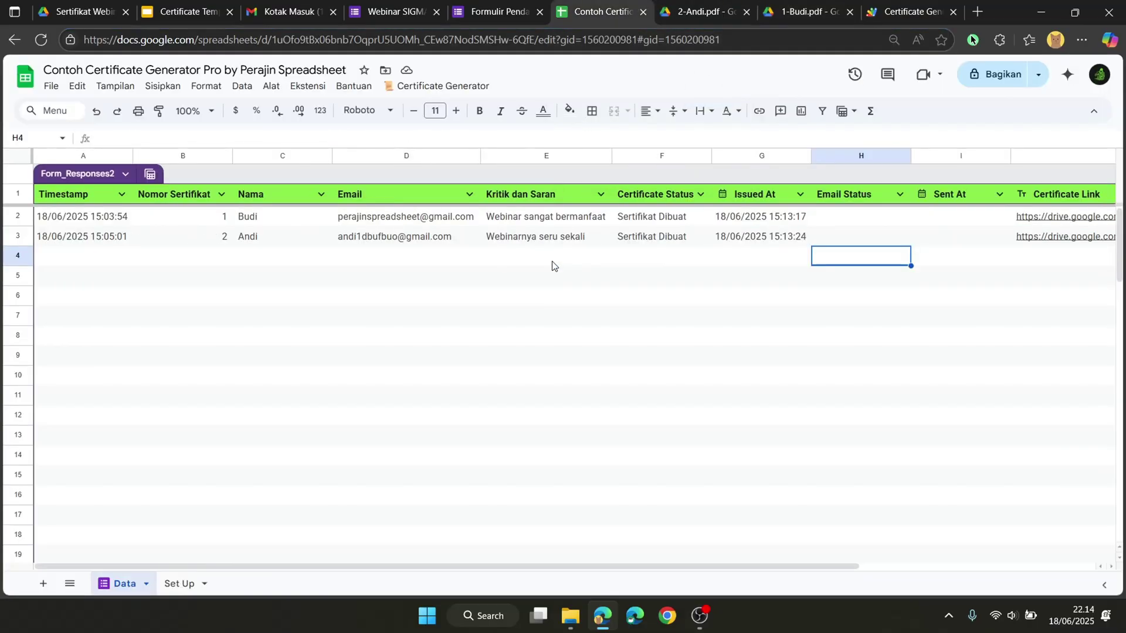
Step: Reload the Sertifikat Webinar SIGMA folder to list 1-Budi.pdf and 2-Andi.pdf, then return to the sheet
{"action": "left_click", "coordinate": [73, 18]}
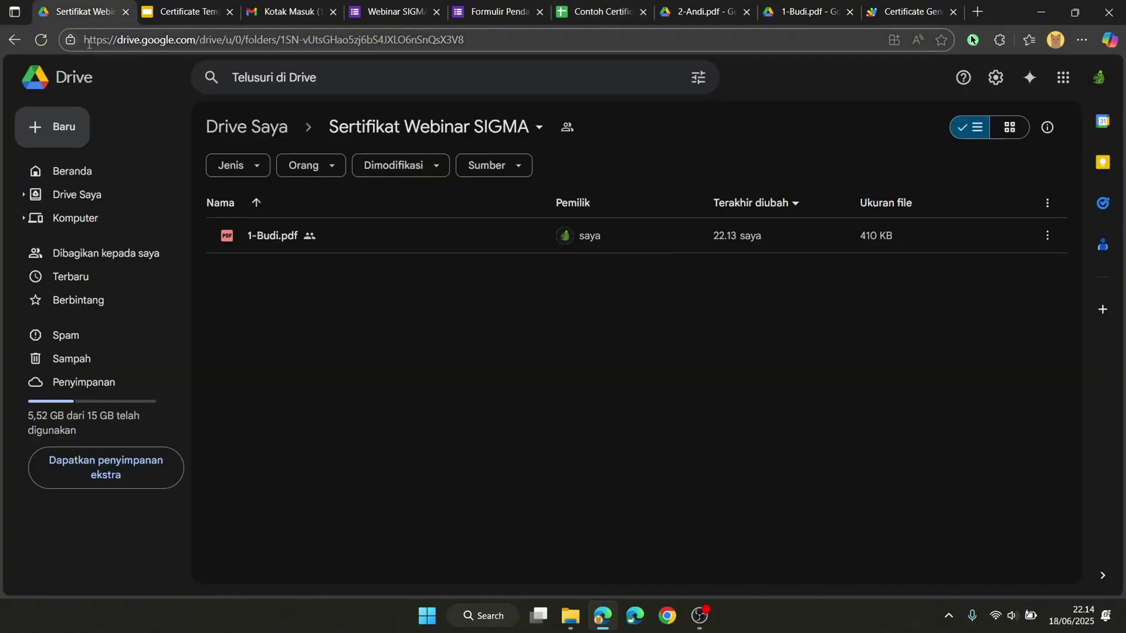
{"action": "left_click", "coordinate": [354, 234]}
{"action": "left_click", "coordinate": [512, 280]}
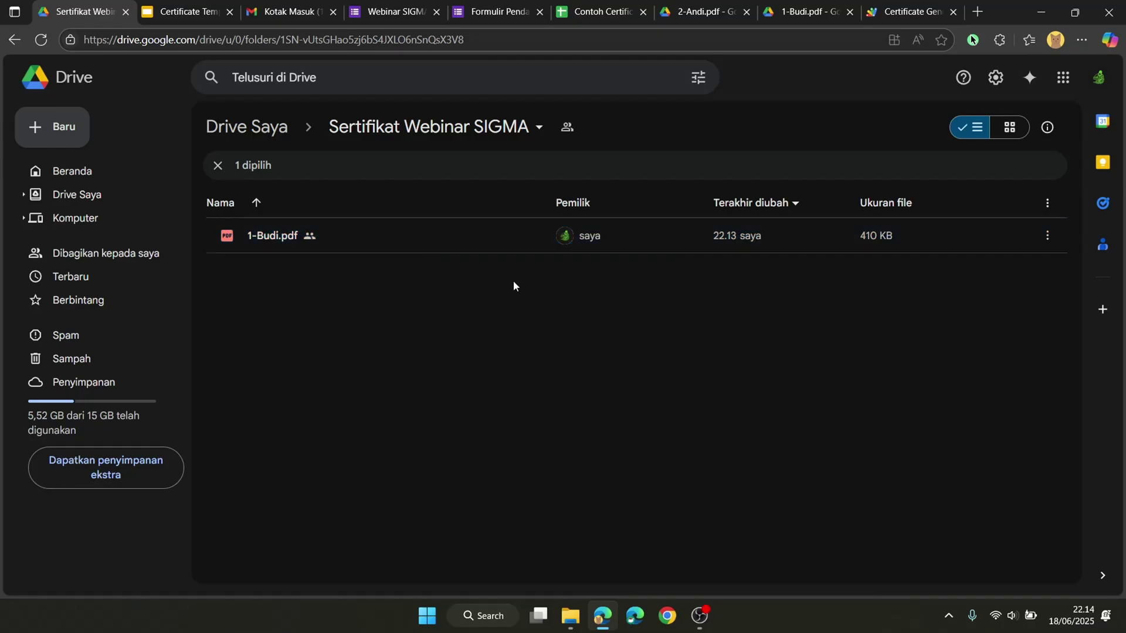
{"action": "left_click", "coordinate": [53, 39]}
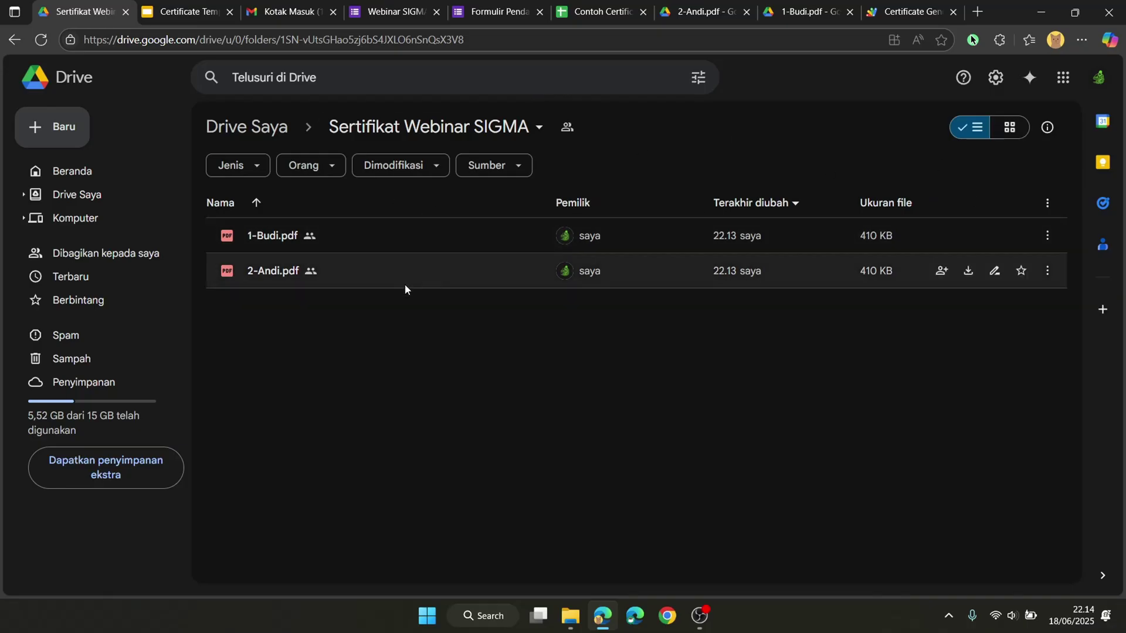
{"action": "left_click", "coordinate": [587, 11]}
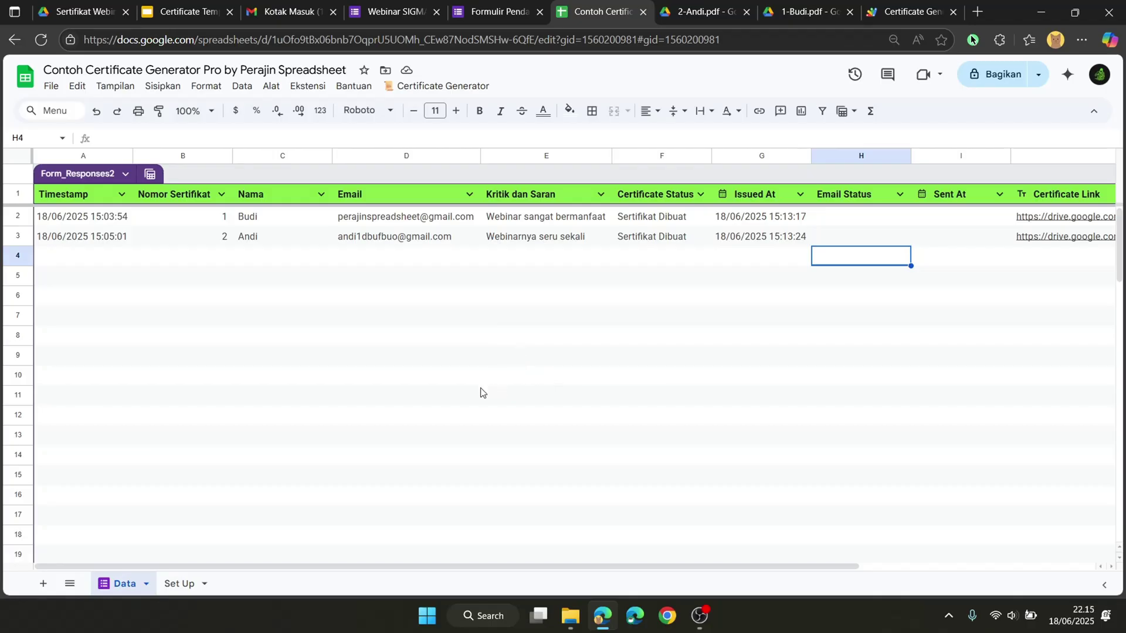
{"action": "left_click", "coordinate": [183, 583]}
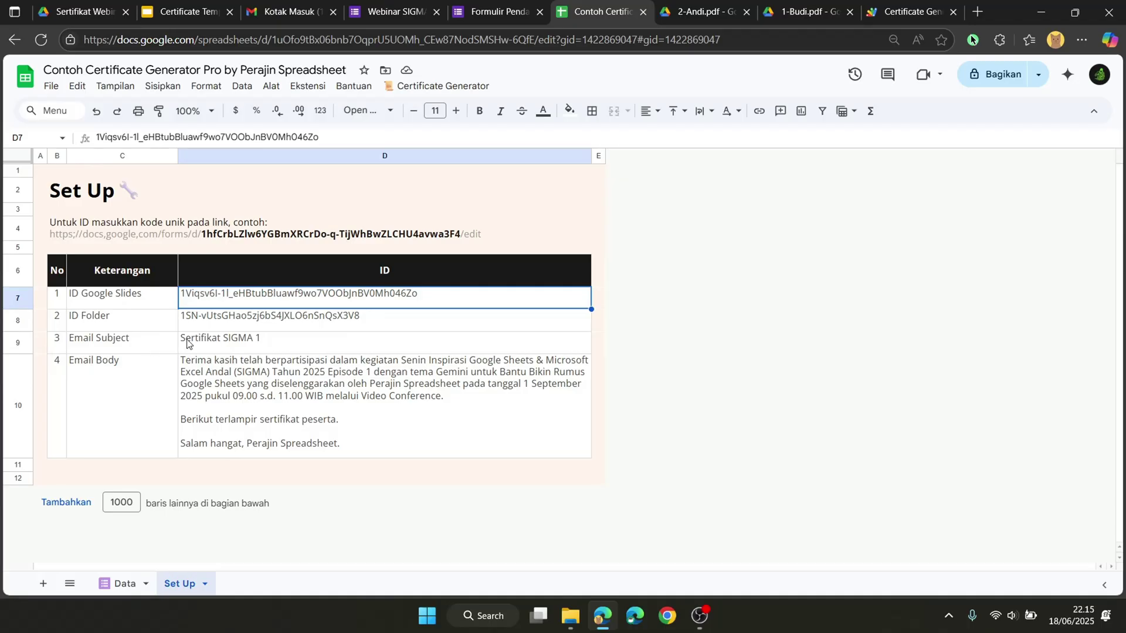
{"action": "left_click", "coordinate": [170, 374]}
{"action": "left_click", "coordinate": [198, 374]}
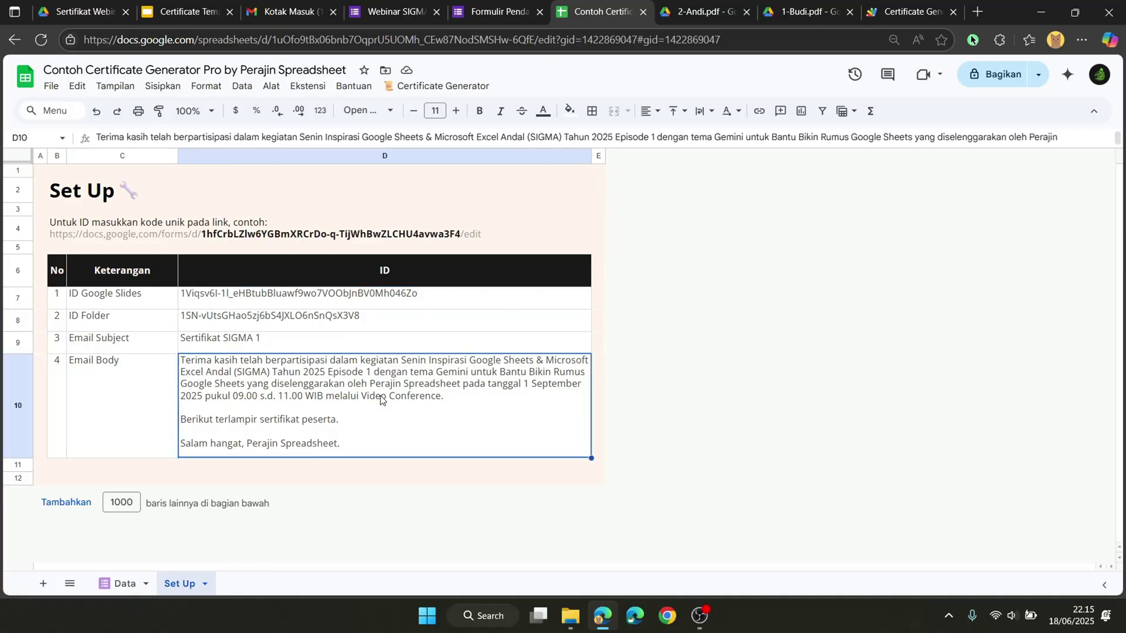
{"action": "left_click", "coordinate": [123, 583]}
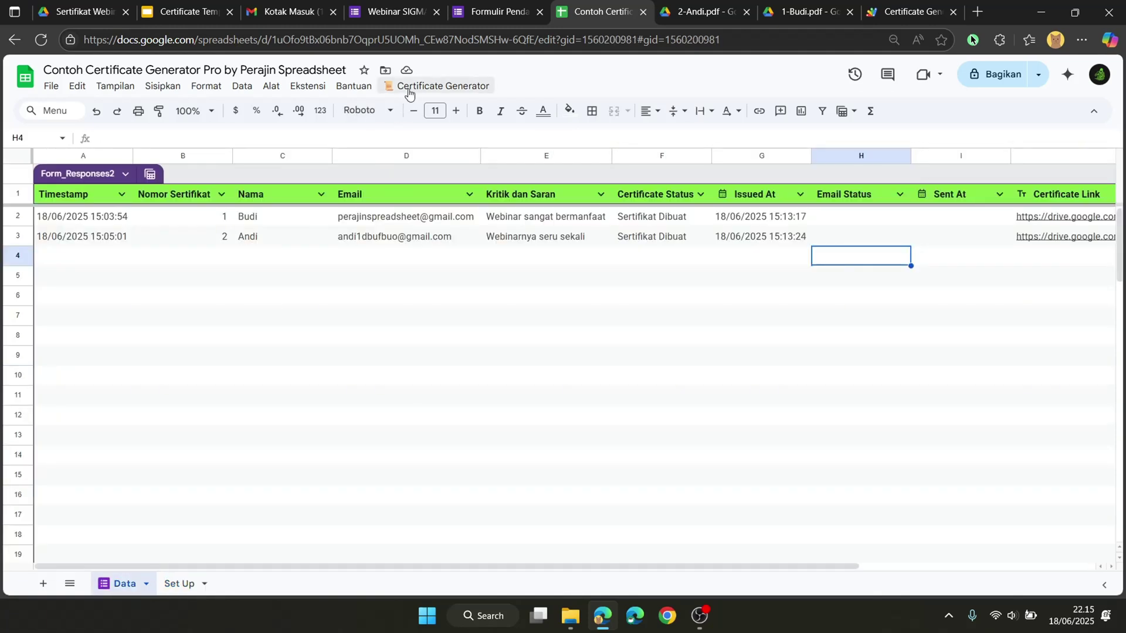
Step: Run Certificate Generator > Send Certificate and check Budi's Sent At timestamp in I2
{"action": "left_click", "coordinate": [409, 87]}
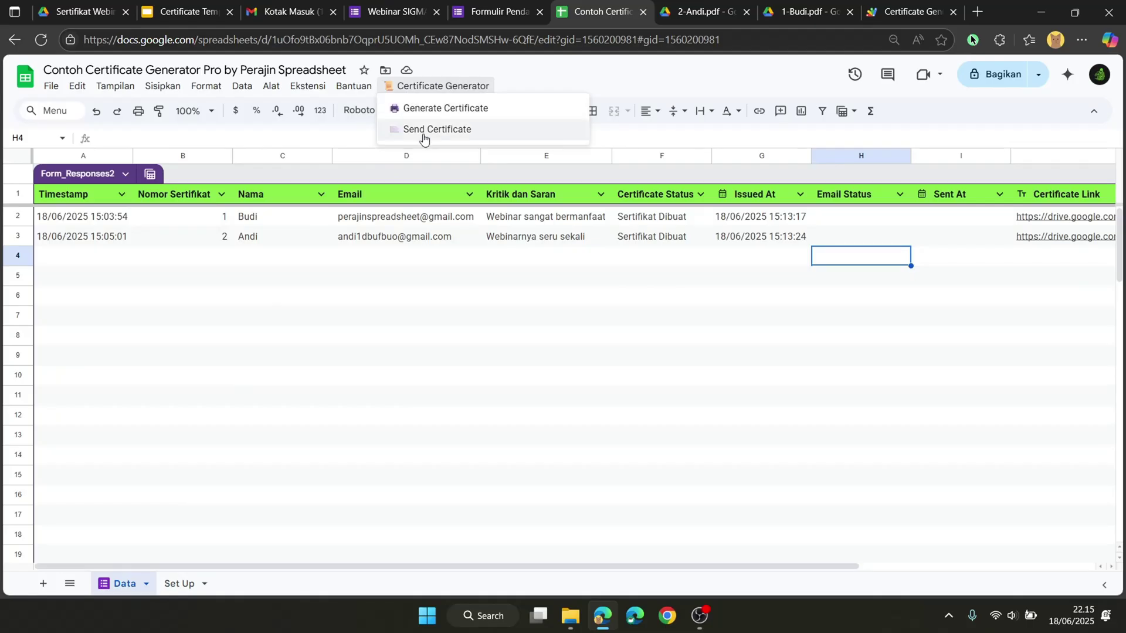
{"action": "left_click", "coordinate": [420, 130]}
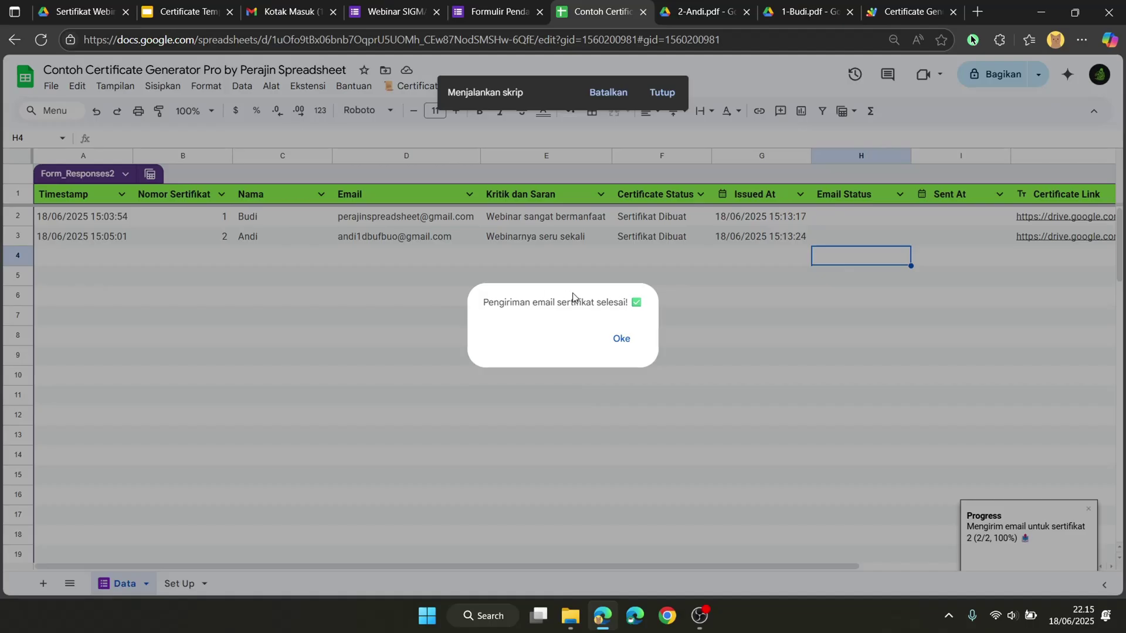
{"action": "left_click", "coordinate": [629, 341]}
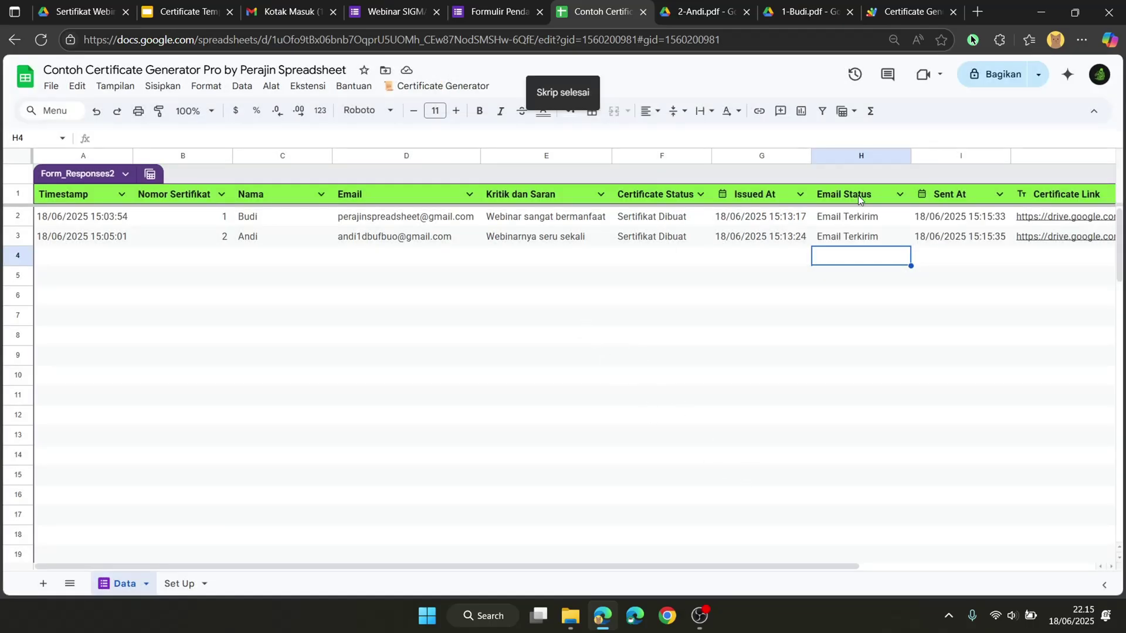
{"action": "left_click", "coordinate": [936, 224]}
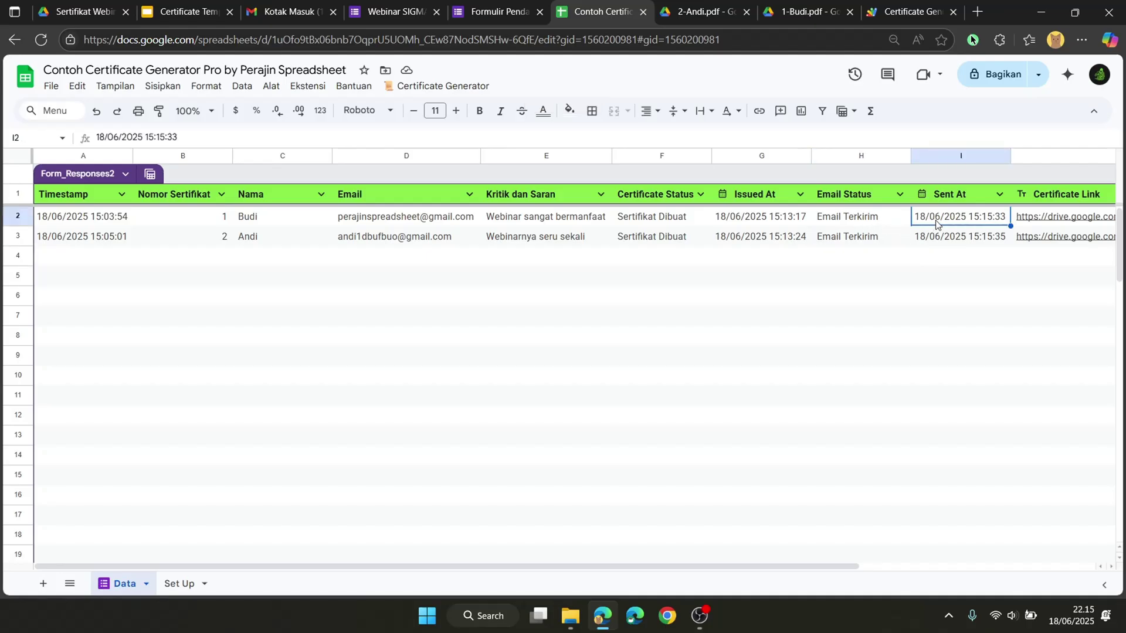
Step: Refresh Gmail and read the Sertifikat SIGMA 1 email carrying 1-Budi.pdf
{"action": "left_click", "coordinate": [264, 5]}
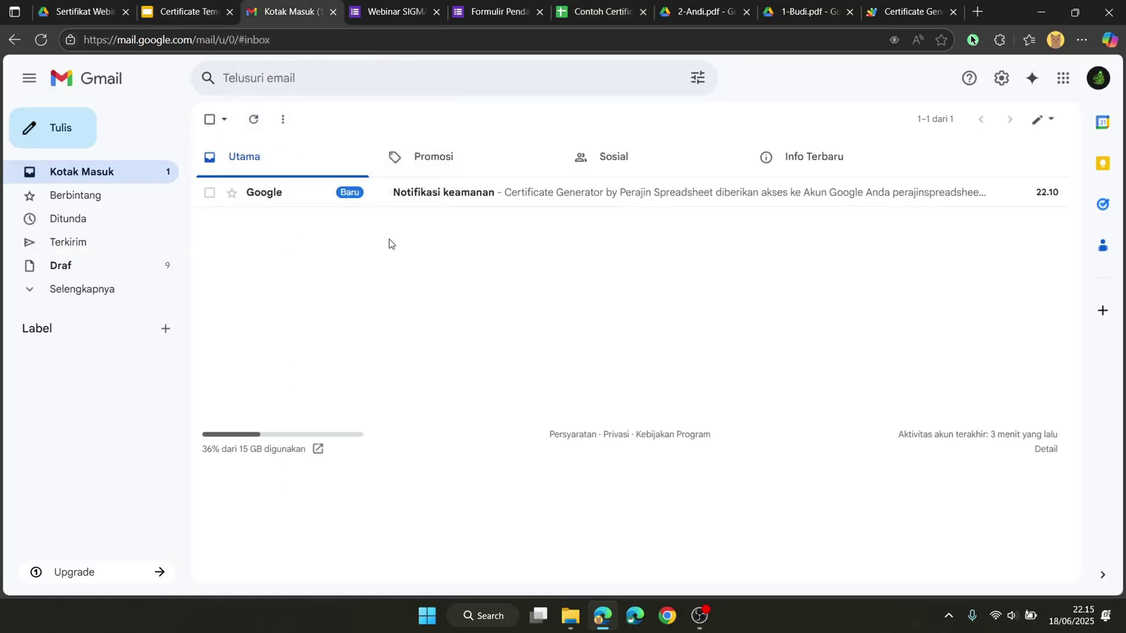
{"action": "left_click", "coordinate": [254, 120]}
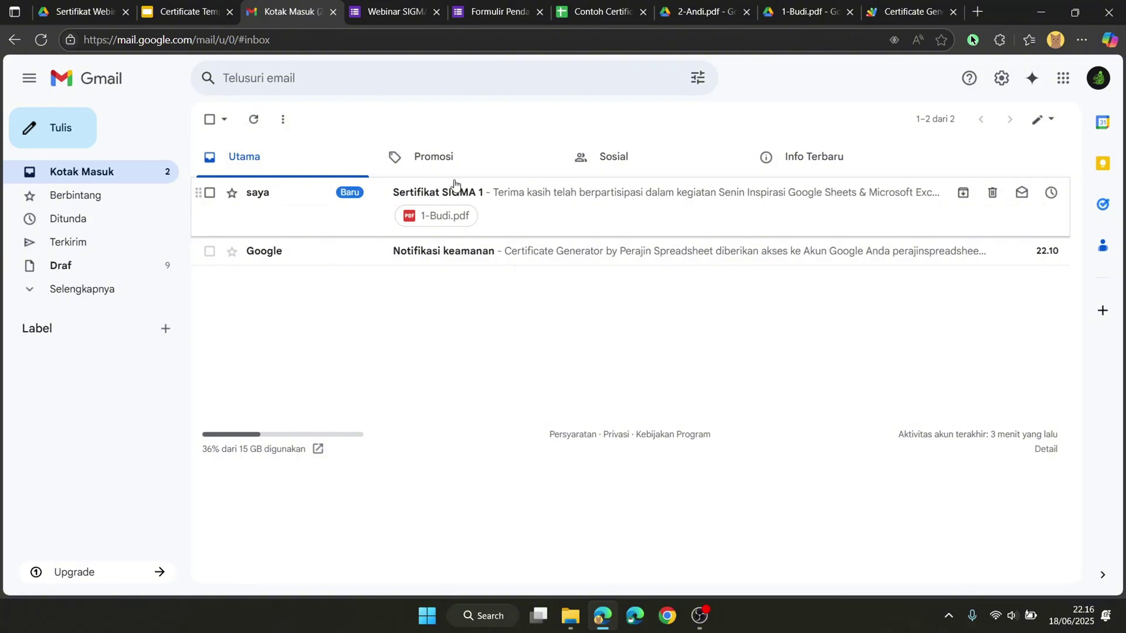
{"action": "left_click", "coordinate": [334, 210]}
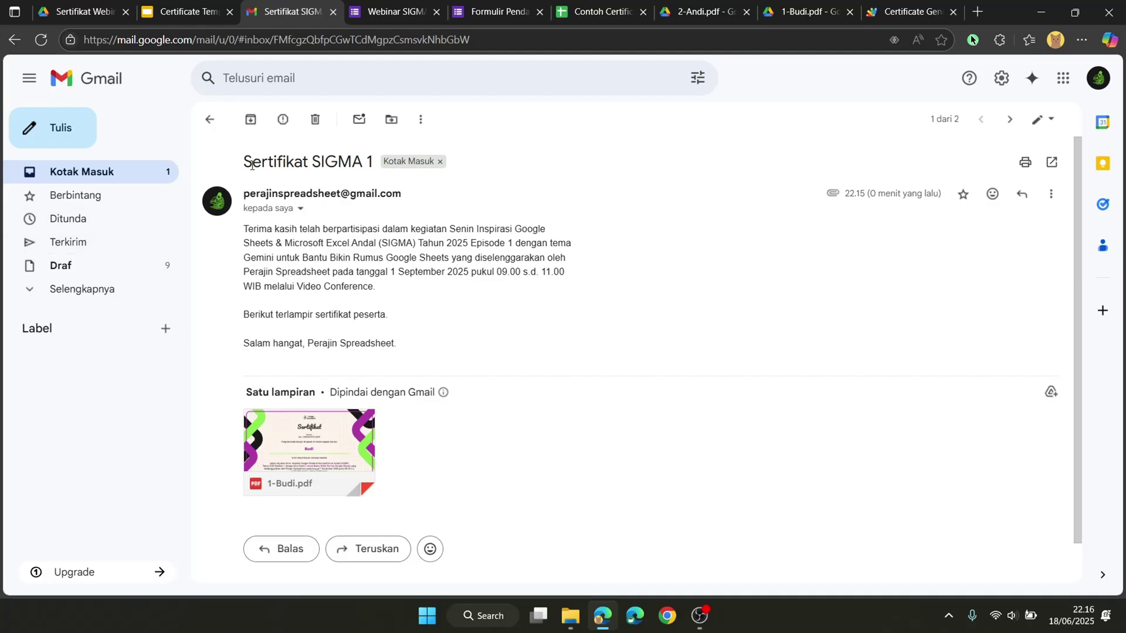
{"action": "triple_click", "coordinate": [251, 164]}
{"action": "left_click", "coordinate": [263, 259]}
{"action": "left_click_drag", "start_coordinate": [244, 229], "coordinate": [420, 360]}
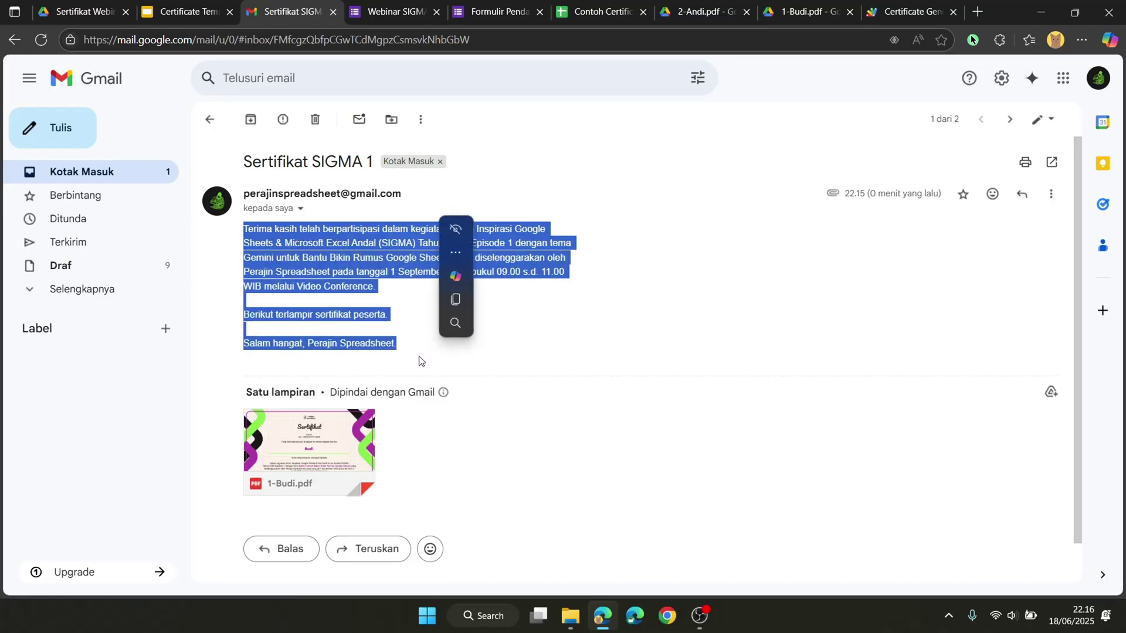
{"action": "left_click", "coordinate": [182, 11]}
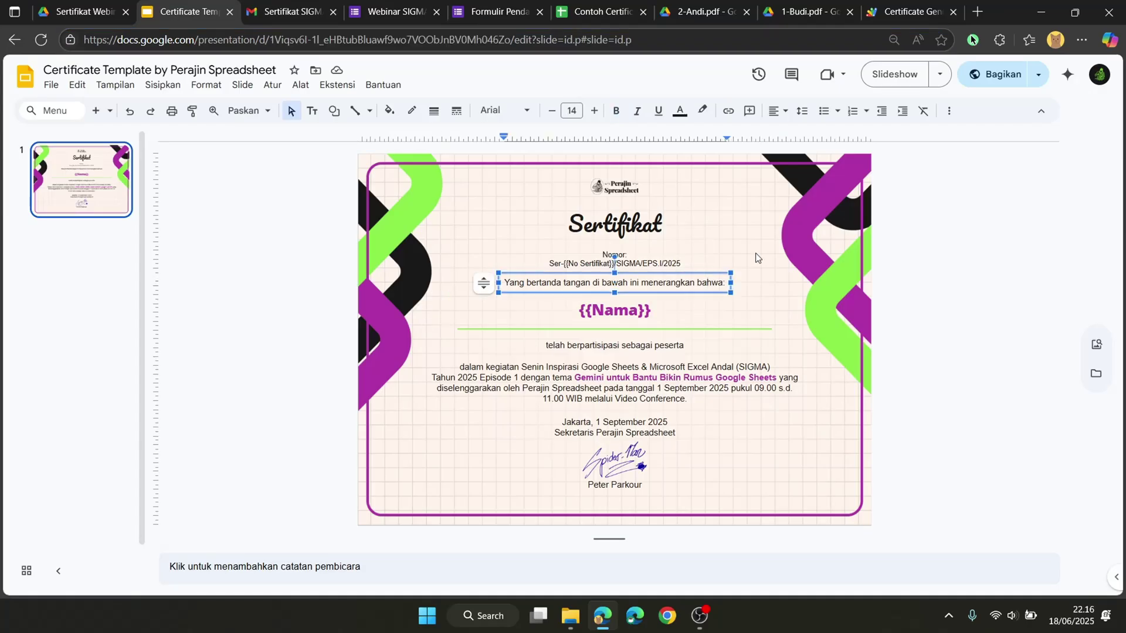
Step: Set the slide background to the uploaded Sertifikat Background.png image
{"action": "left_click", "coordinate": [546, 188]}
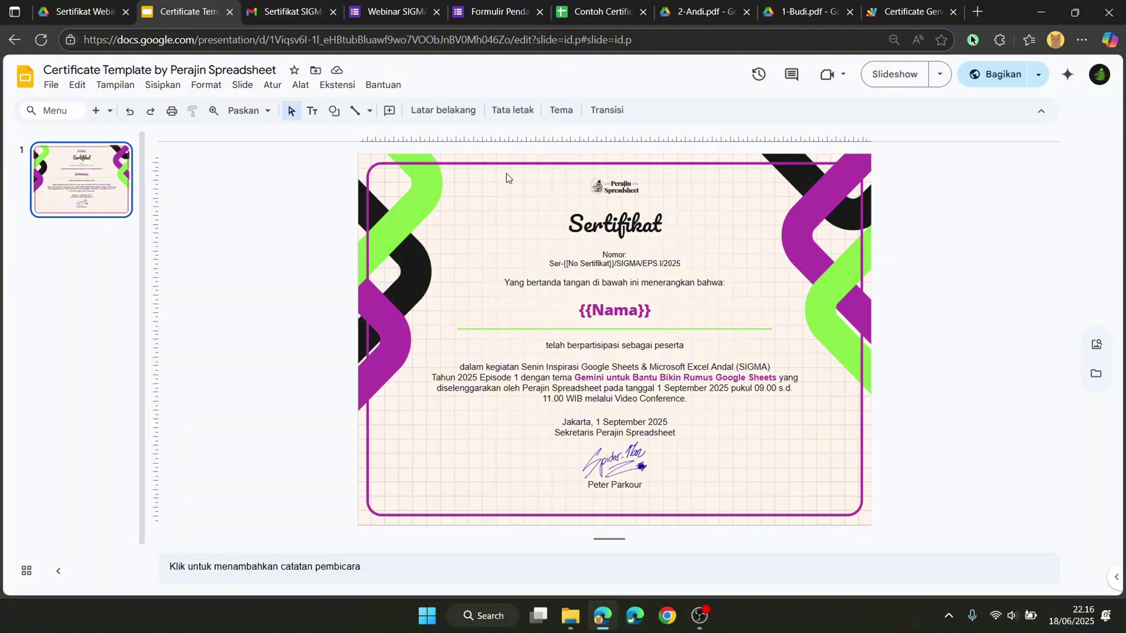
{"action": "left_click", "coordinate": [450, 111]}
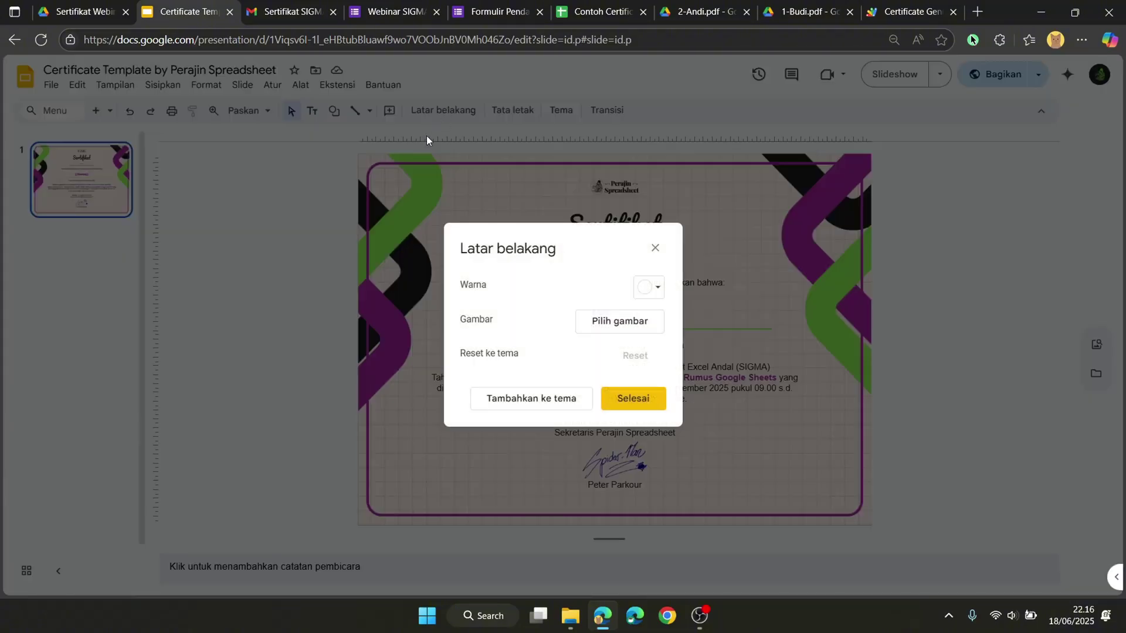
{"action": "left_click", "coordinate": [590, 322]}
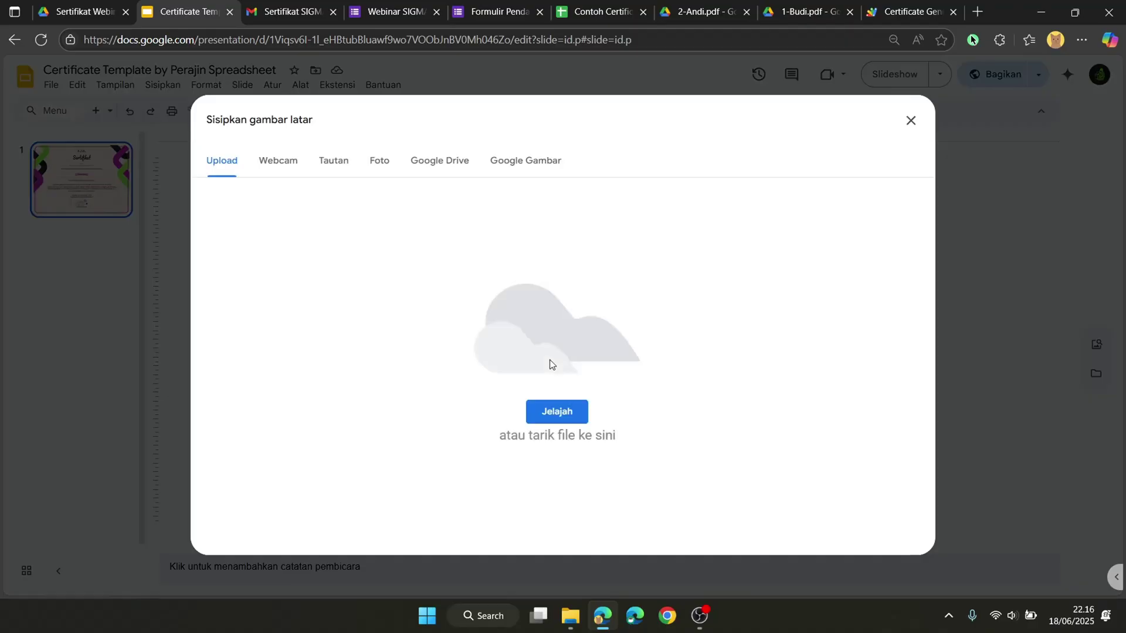
{"action": "left_click", "coordinate": [560, 422]}
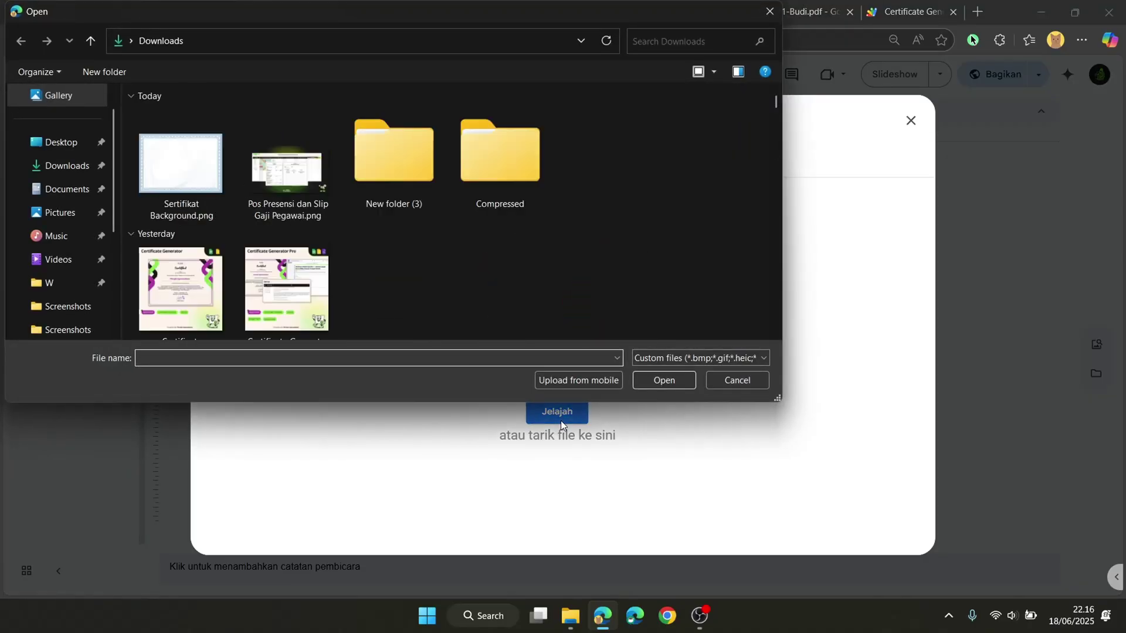
{"action": "left_click", "coordinate": [203, 196]}
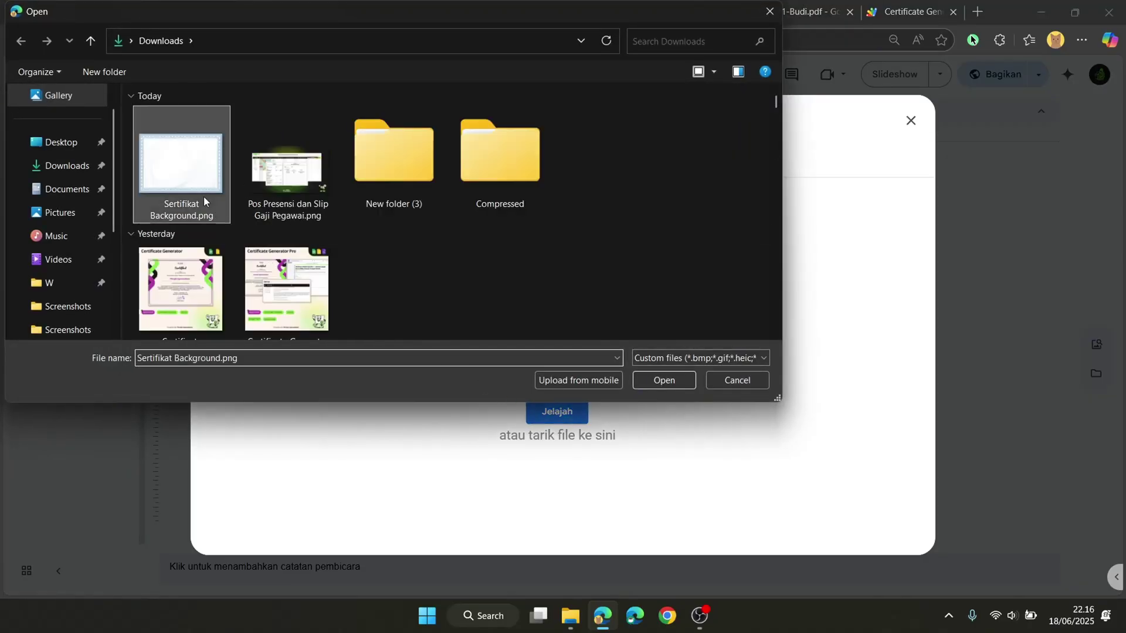
{"action": "left_click", "coordinate": [668, 381]}
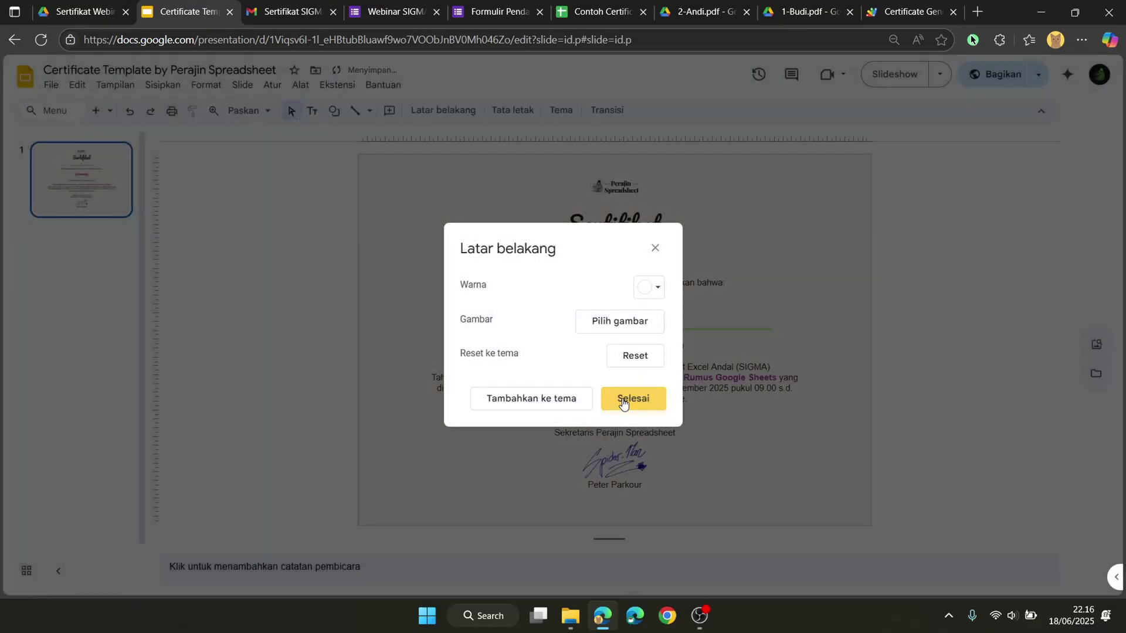
{"action": "left_click", "coordinate": [626, 397]}
Step: Colour the {{Nama}} placeholder text light blue
{"action": "double_click", "coordinate": [609, 310]}
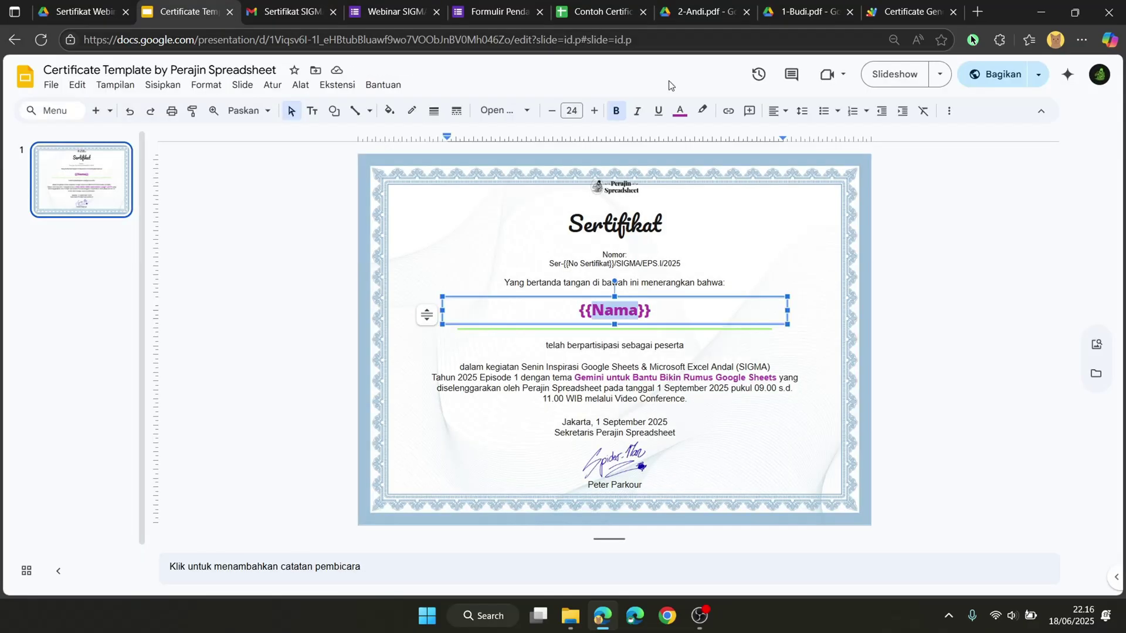
{"action": "left_click", "coordinate": [679, 112]}
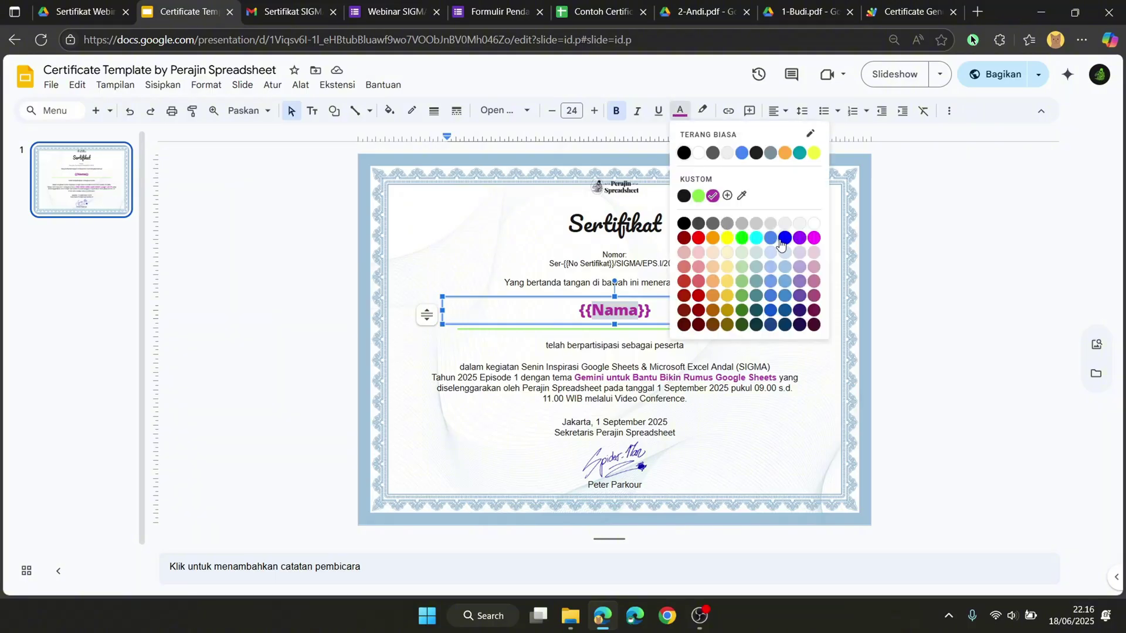
{"action": "left_click", "coordinate": [785, 294]}
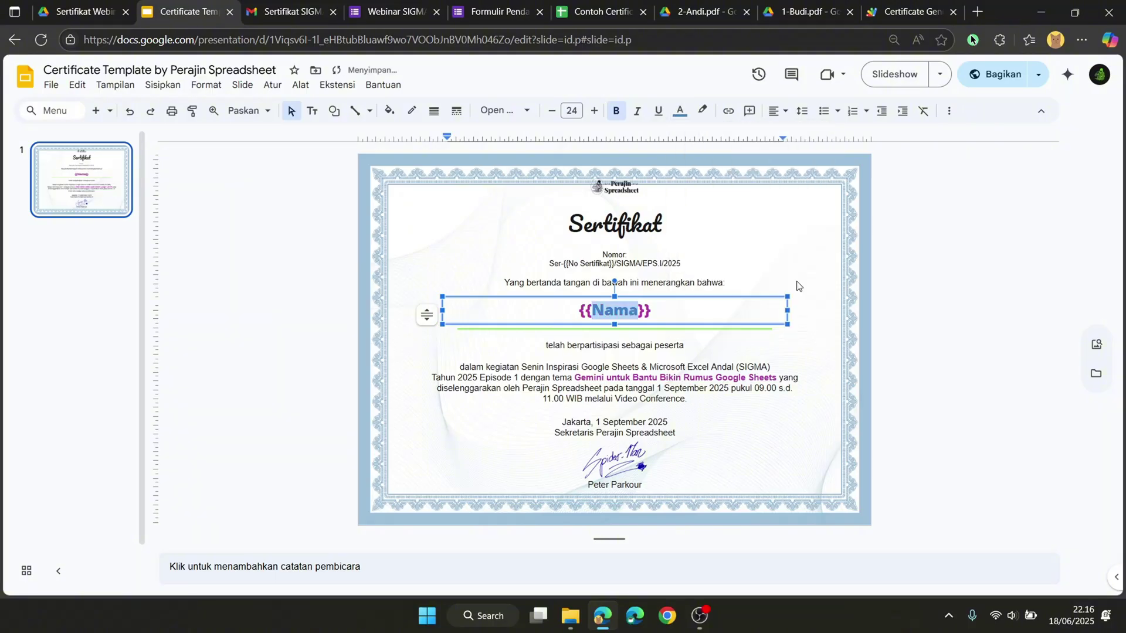
{"action": "left_click", "coordinate": [797, 286]}
{"action": "triple_click", "coordinate": [732, 305]}
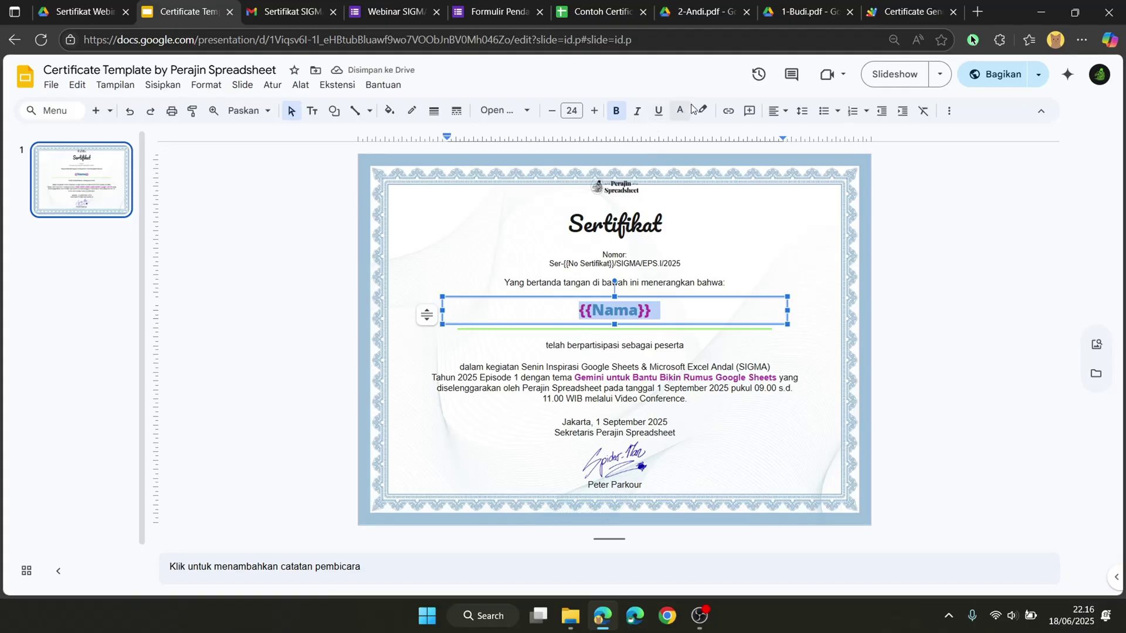
{"action": "left_click", "coordinate": [679, 112]}
{"action": "left_click", "coordinate": [785, 282]}
{"action": "left_click", "coordinate": [789, 282]}
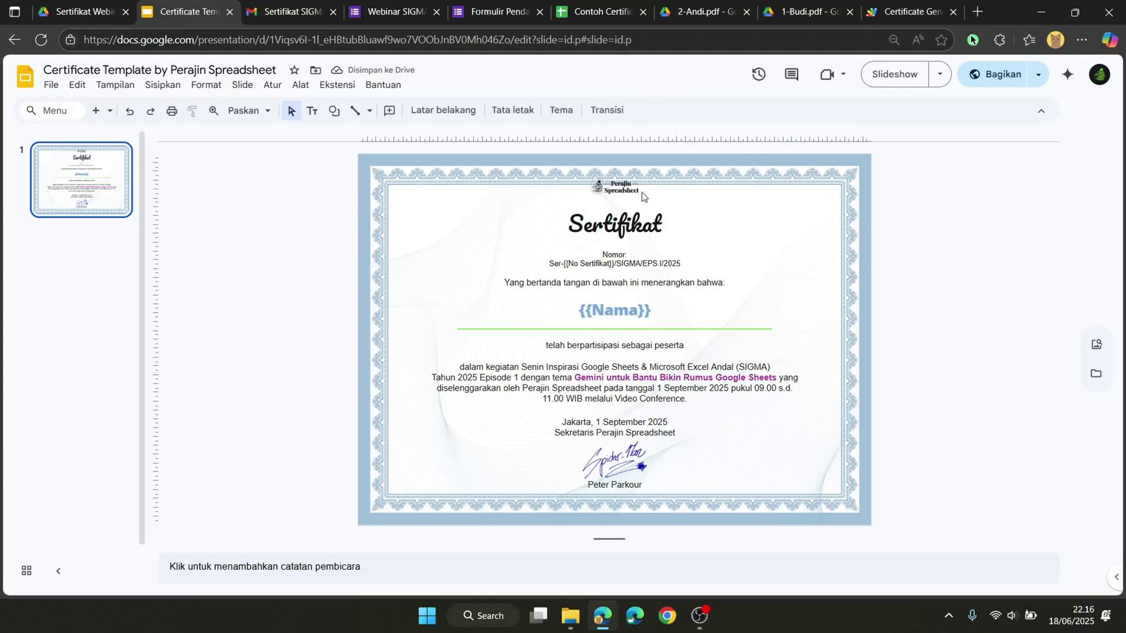
Step: Move the logo lower and nudge the Sertifikat title down, undoing an accidental Nomor box move
{"action": "left_click_drag", "start_coordinate": [623, 191], "coordinate": [650, 246]}
{"action": "left_click", "coordinate": [622, 212]}
{"action": "left_click", "coordinate": [749, 330]}
{"action": "left_click", "coordinate": [638, 231]}
{"action": "key", "text": "ctrl+z"}
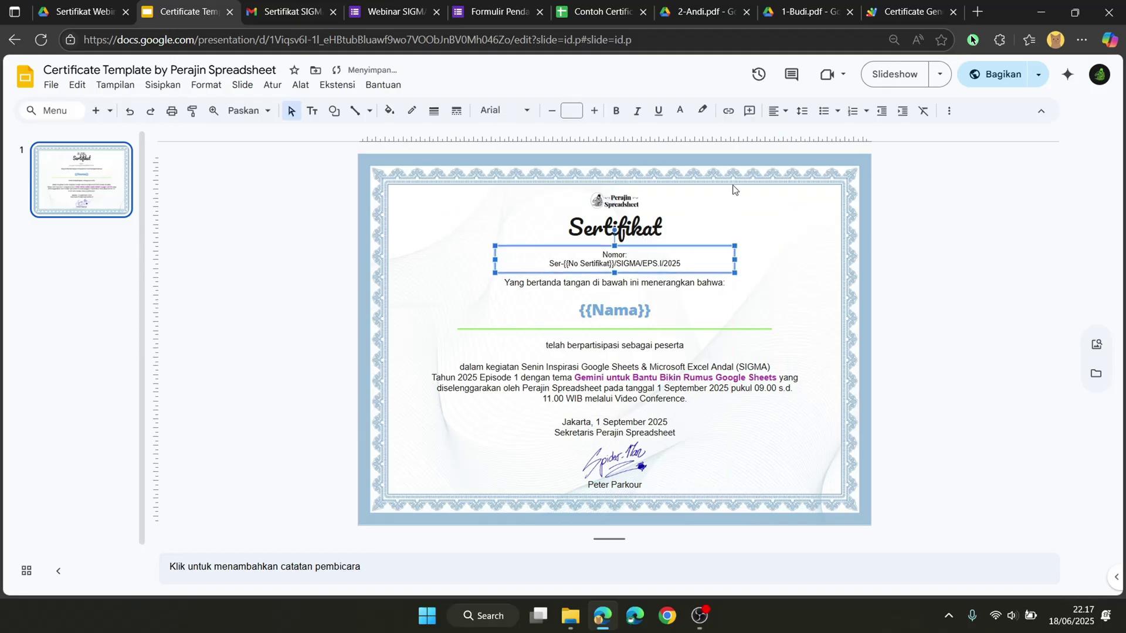
Step: Shift the Sertifikat title slightly down above the Nomor line
{"action": "left_click", "coordinate": [732, 186]}
{"action": "left_click", "coordinate": [664, 226]}
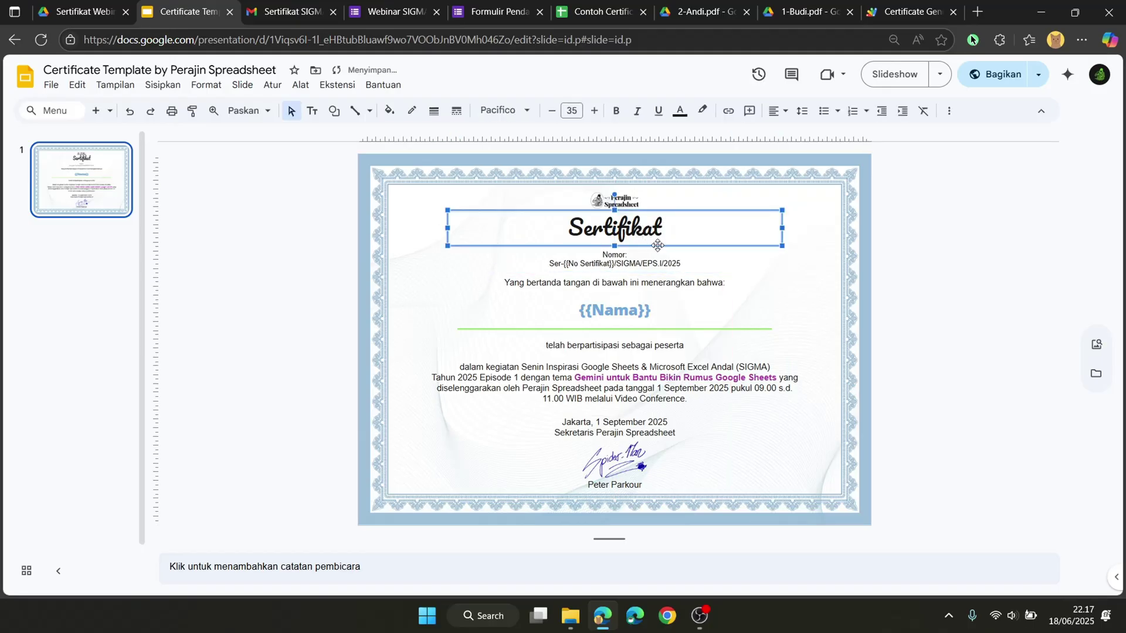
{"action": "left_click", "coordinate": [657, 247]}
{"action": "left_click", "coordinate": [656, 235]}
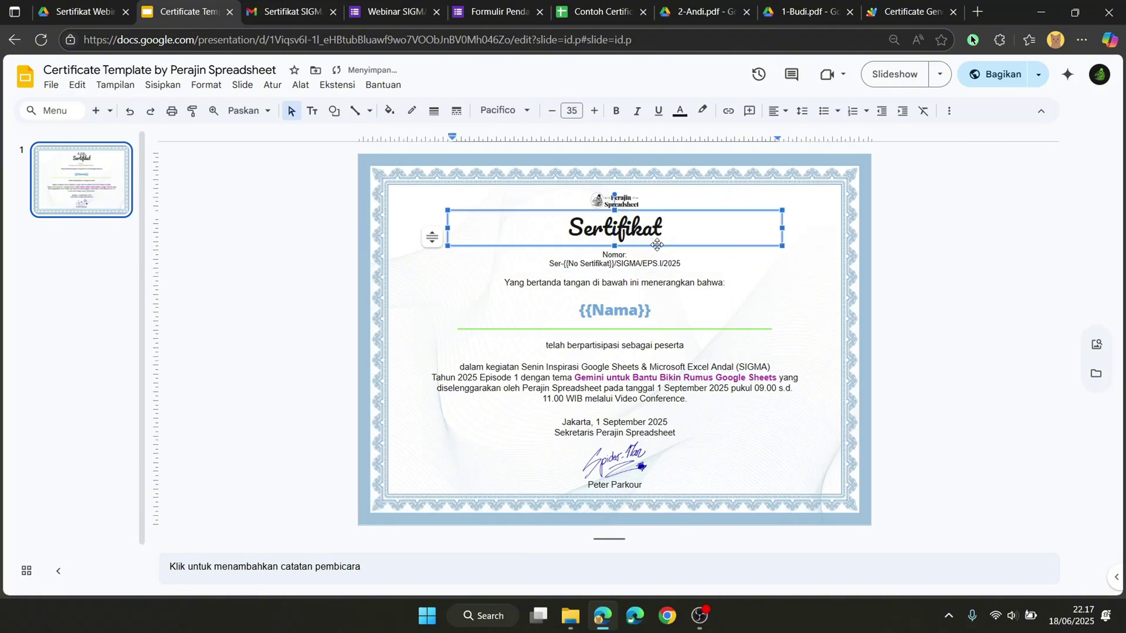
{"action": "left_click", "coordinate": [657, 249]}
{"action": "left_click", "coordinate": [664, 242]}
{"action": "left_click", "coordinate": [665, 249]}
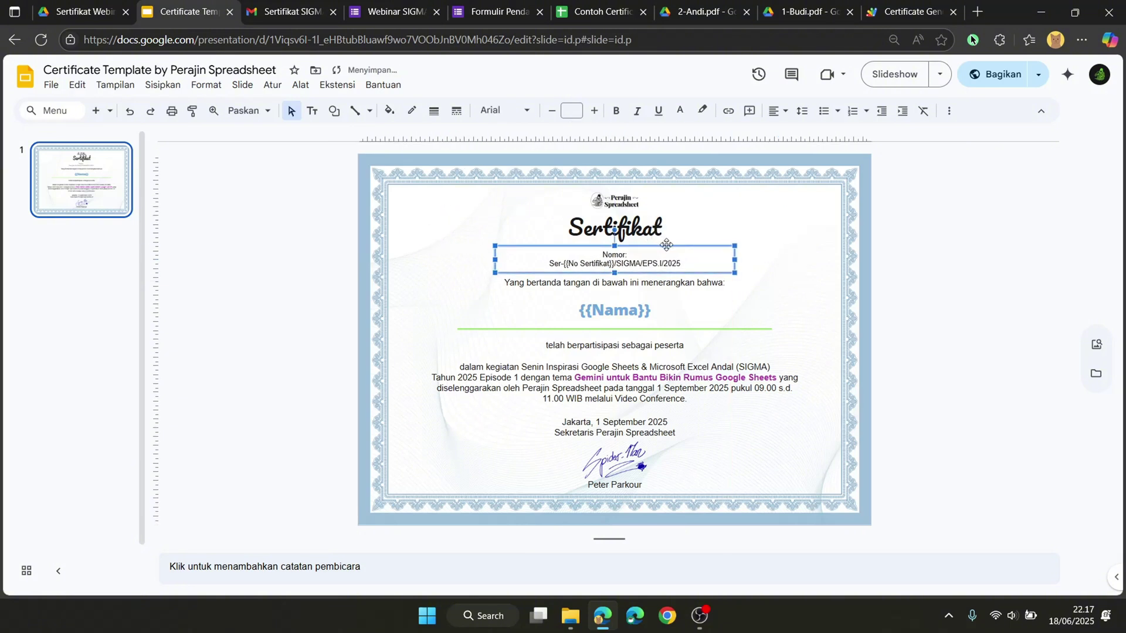
{"action": "left_click", "coordinate": [663, 227]}
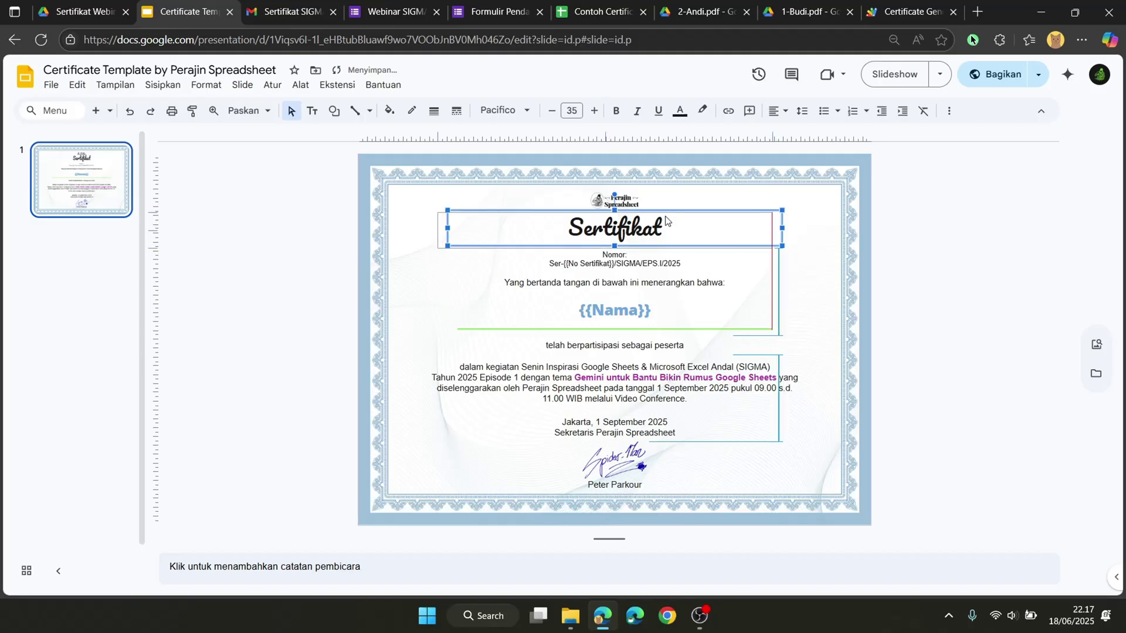
{"action": "left_click_drag", "start_coordinate": [674, 218], "coordinate": [675, 221]}
{"action": "left_click", "coordinate": [802, 279]}
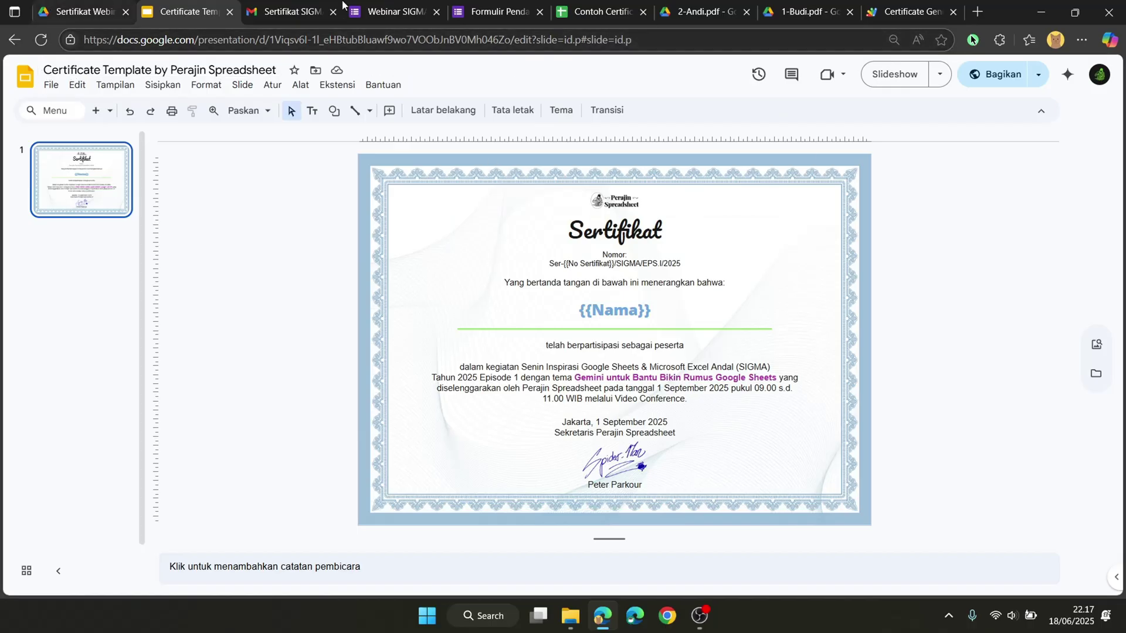
{"action": "left_click", "coordinate": [637, 12]}
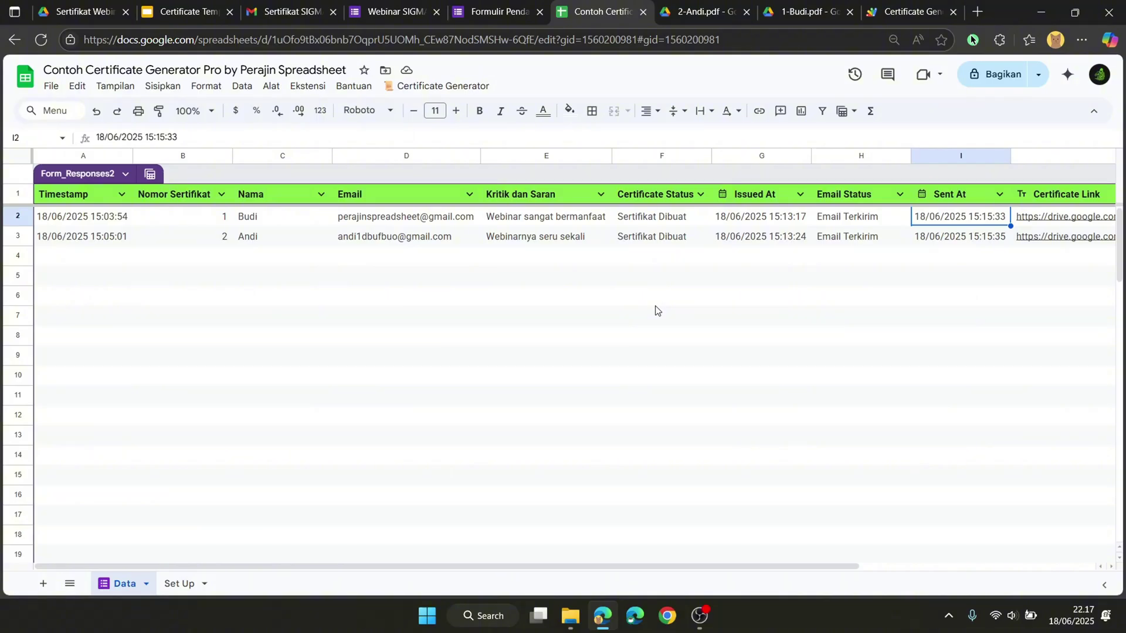
{"action": "left_click", "coordinate": [463, 86]}
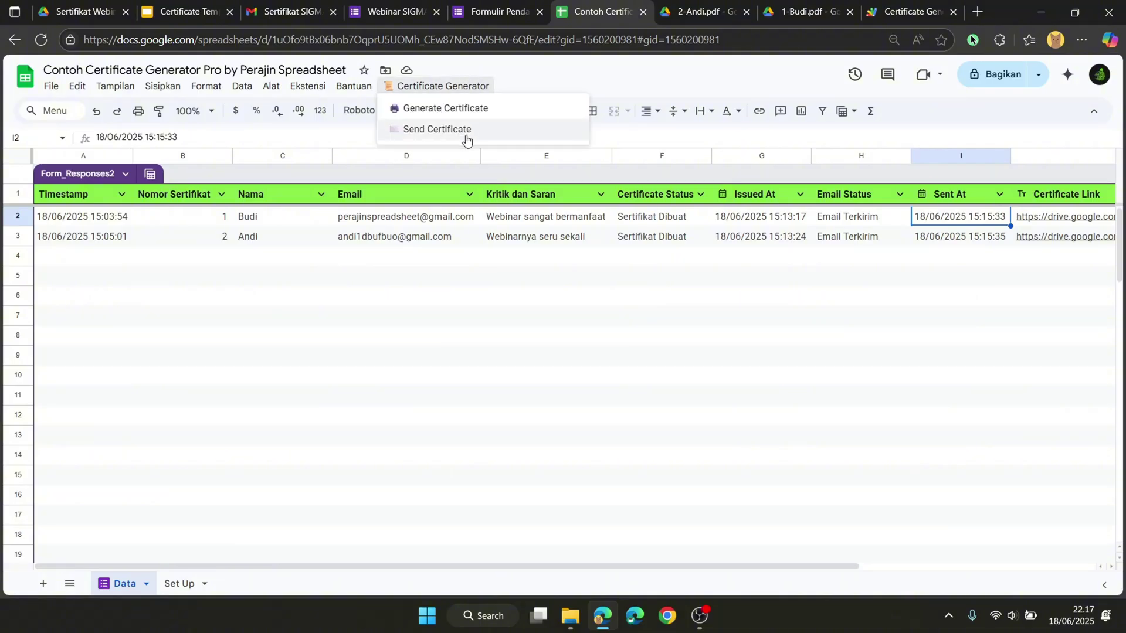
{"action": "left_click", "coordinate": [483, 128]}
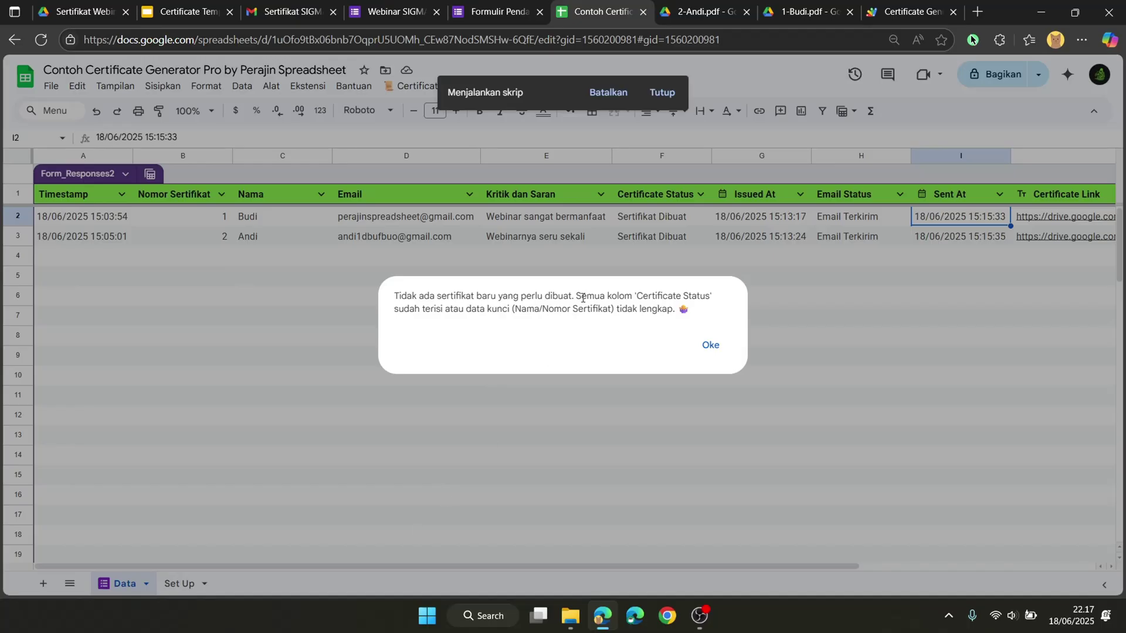
{"action": "left_click", "coordinate": [710, 345]}
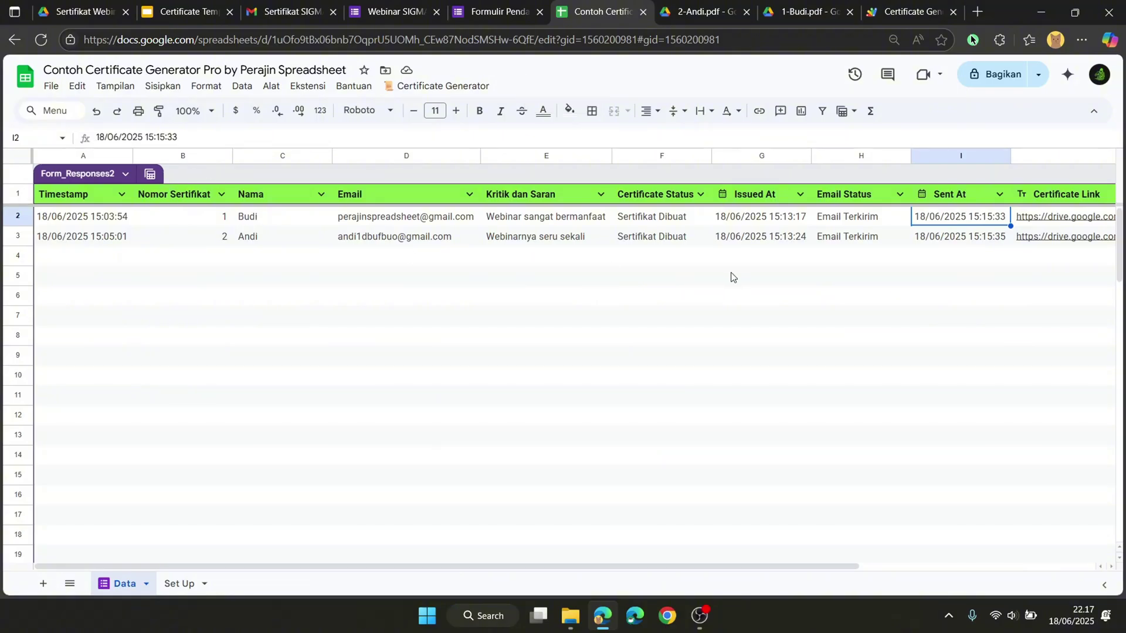
Step: Clear the certificate status and issue date cells F2:G12
{"action": "left_click_drag", "start_coordinate": [791, 567], "coordinate": [701, 520]}
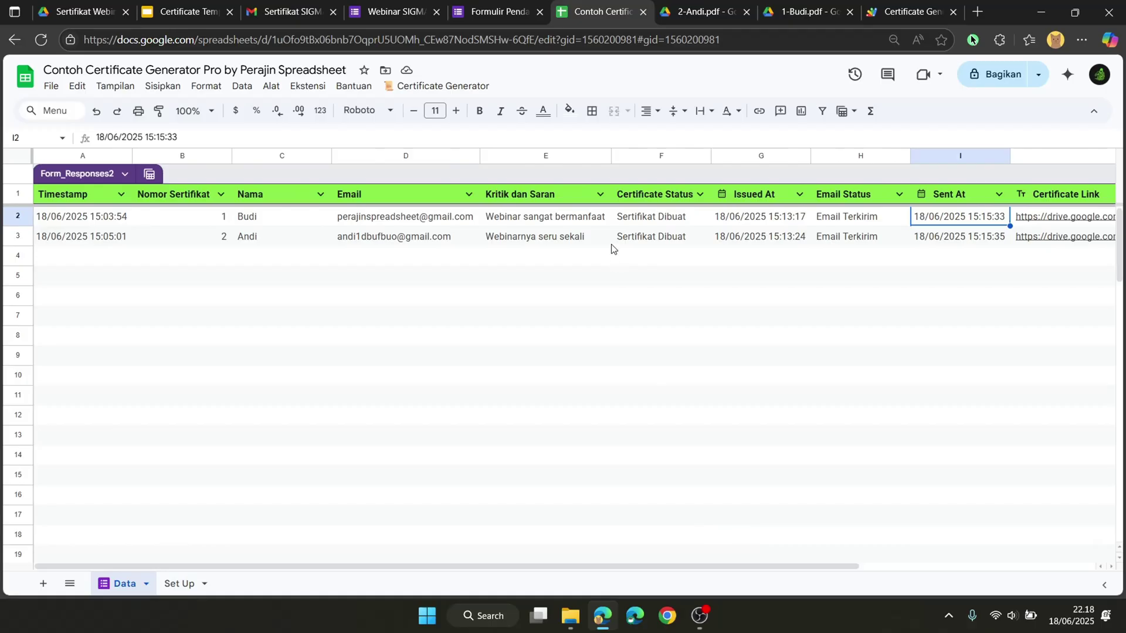
{"action": "left_click_drag", "start_coordinate": [627, 225], "coordinate": [733, 426]}
{"action": "key", "text": "Delete"}
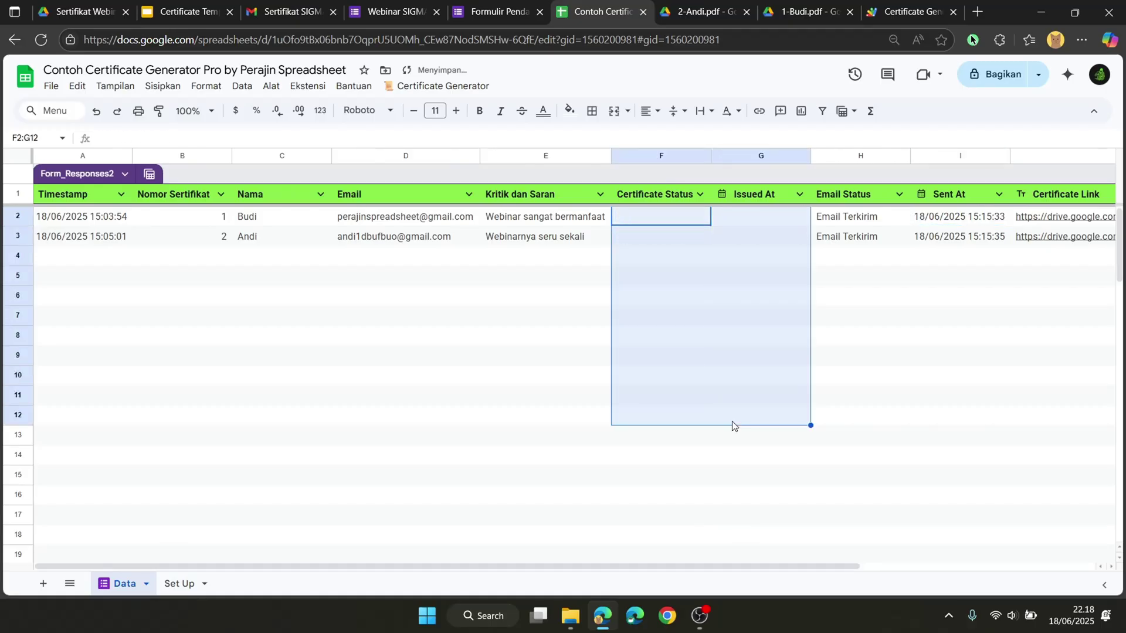
Step: Clear the email status, sent time and certificate link cells H2:J6, then select F2
{"action": "left_click_drag", "start_coordinate": [771, 568], "coordinate": [980, 586]}
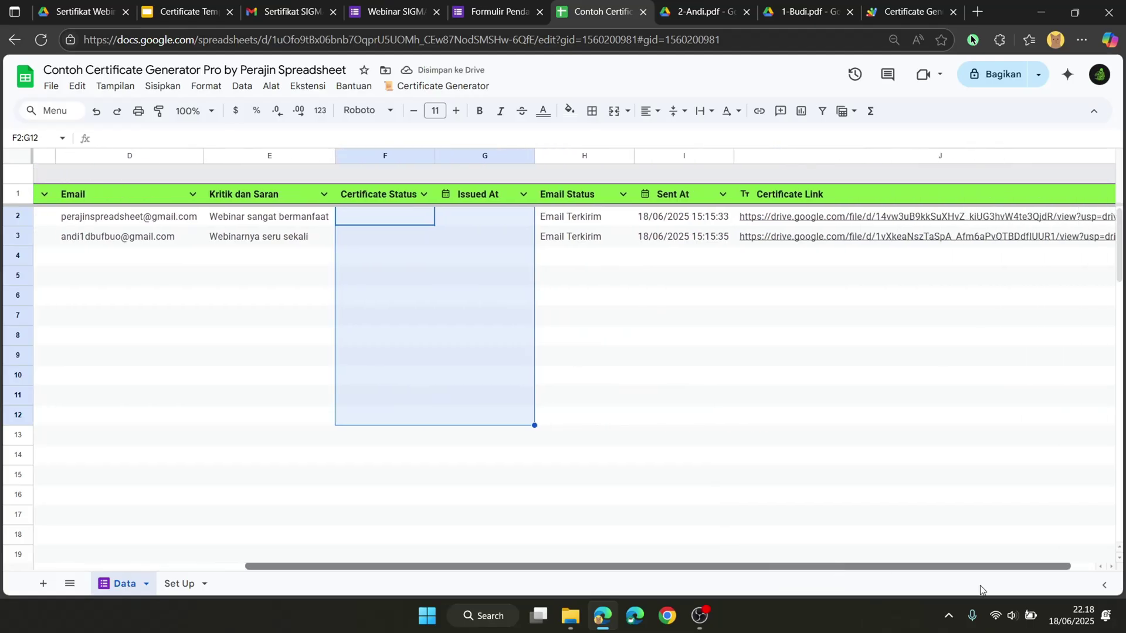
{"action": "left_click_drag", "start_coordinate": [572, 226], "coordinate": [797, 293]}
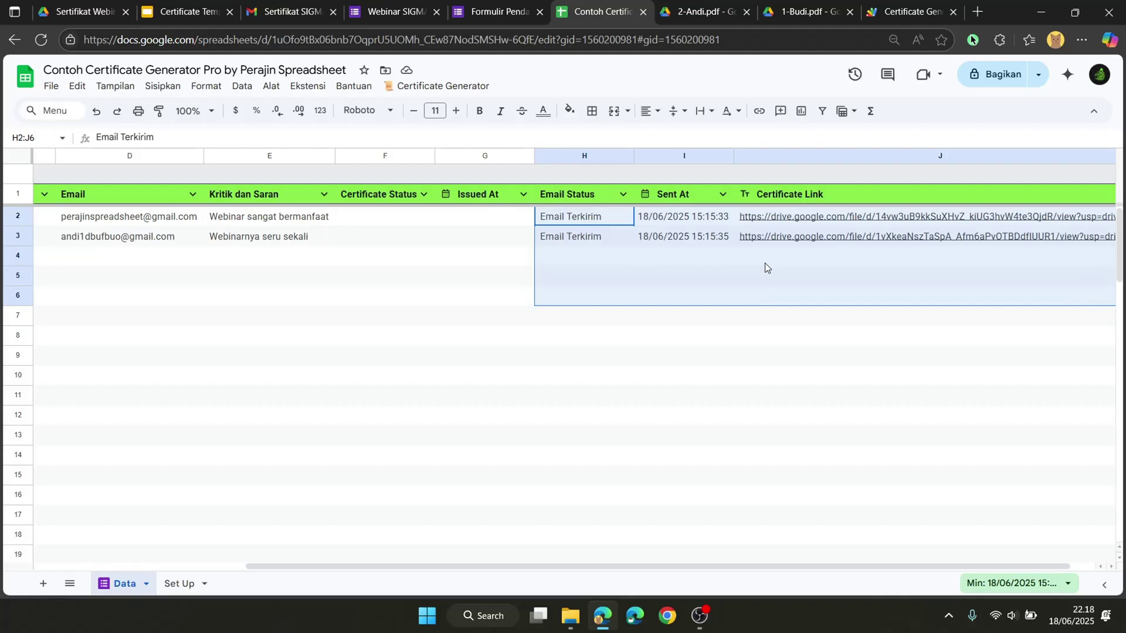
{"action": "key", "text": "Delete"}
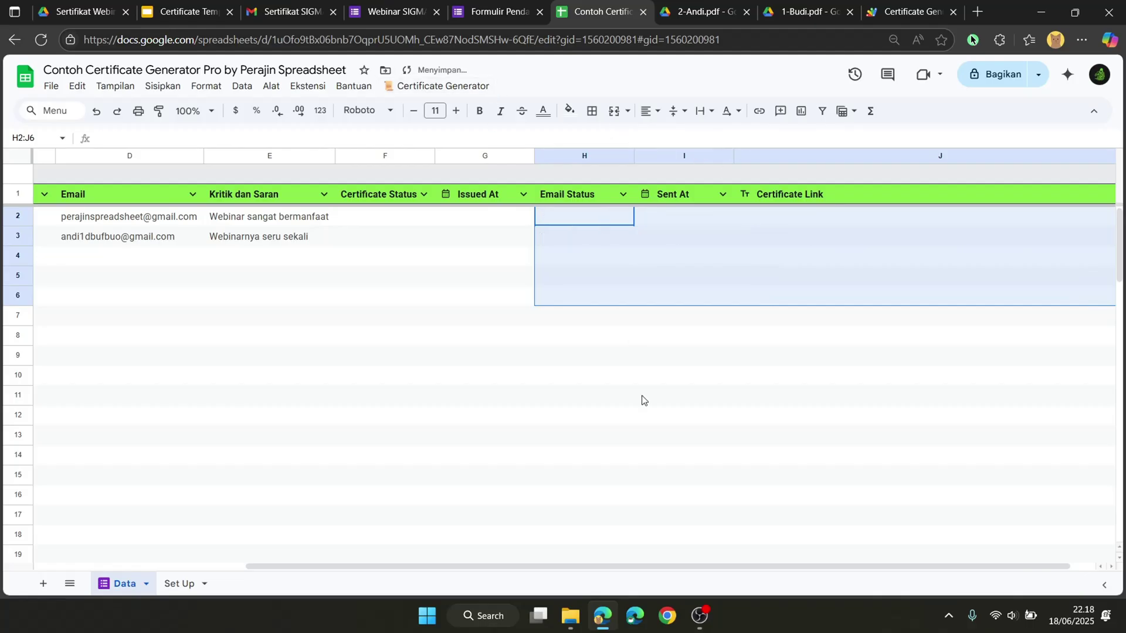
{"action": "left_click_drag", "start_coordinate": [624, 565], "coordinate": [532, 557]}
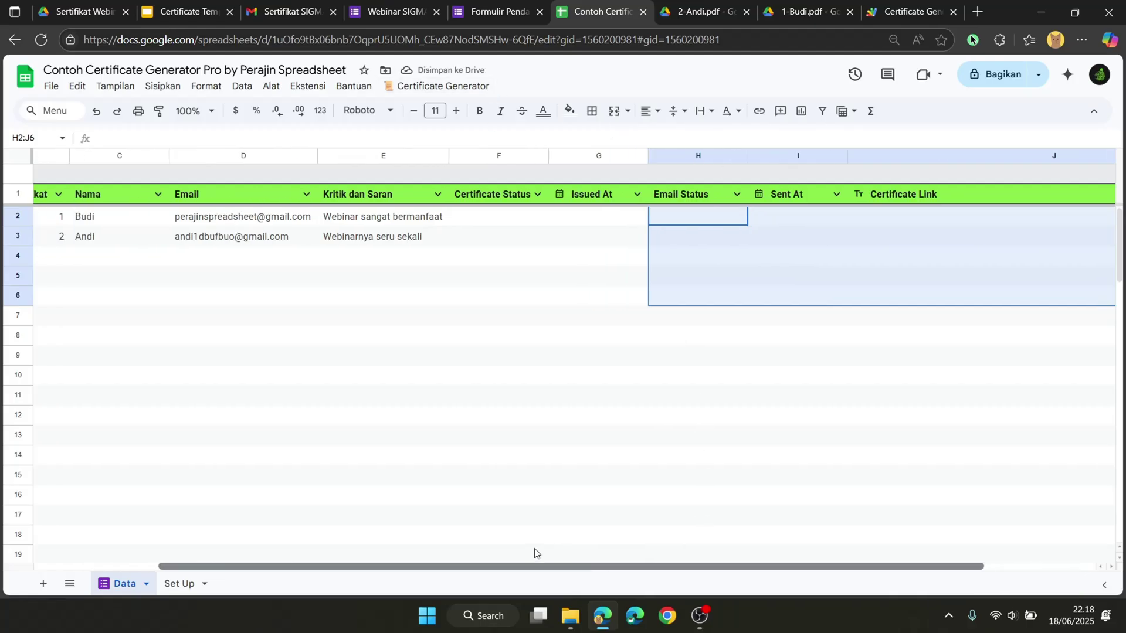
{"action": "left_click", "coordinate": [547, 215]}
{"action": "left_click", "coordinate": [434, 88]}
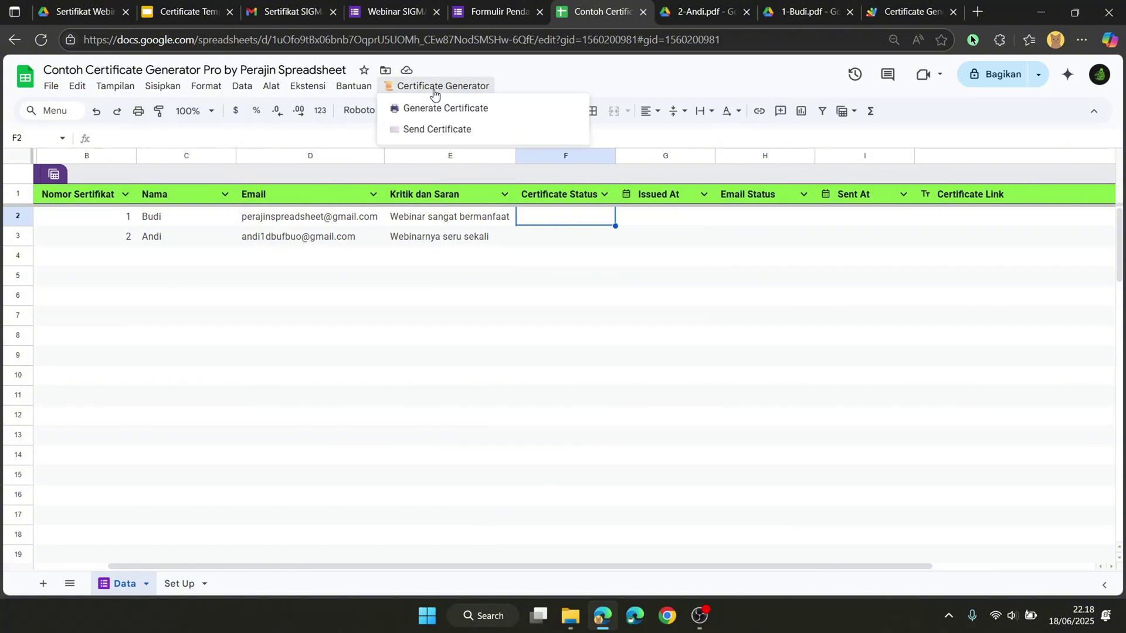
Step: Run Generate Certificate so both rows show Sertifikat Dibuat with new times and Drive links
{"action": "left_click", "coordinate": [457, 116]}
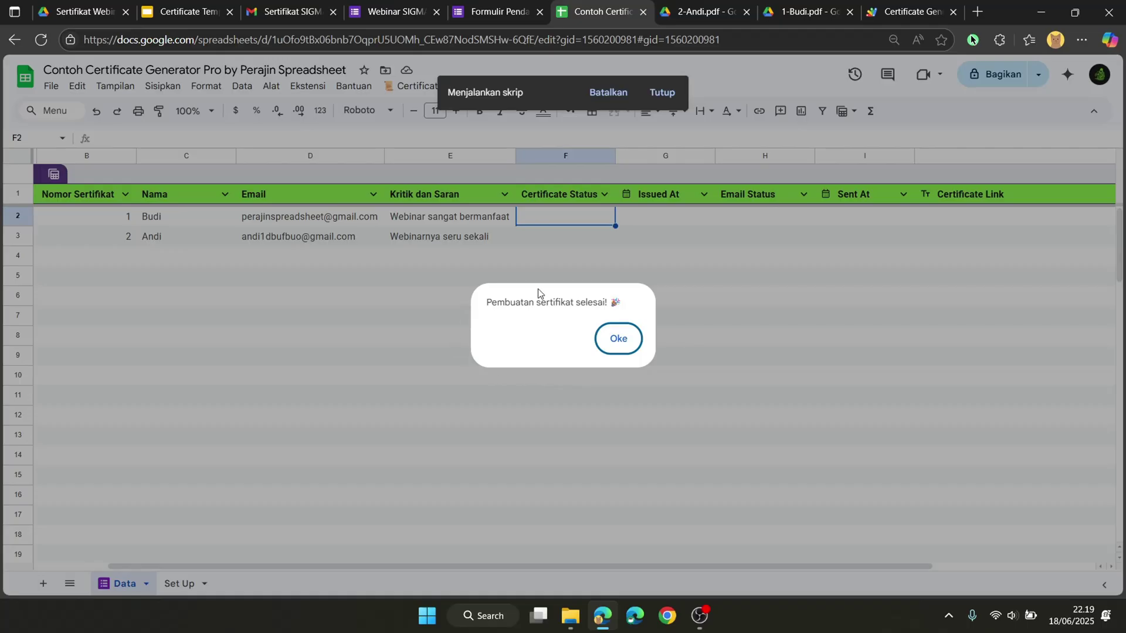
{"action": "left_click", "coordinate": [618, 339]}
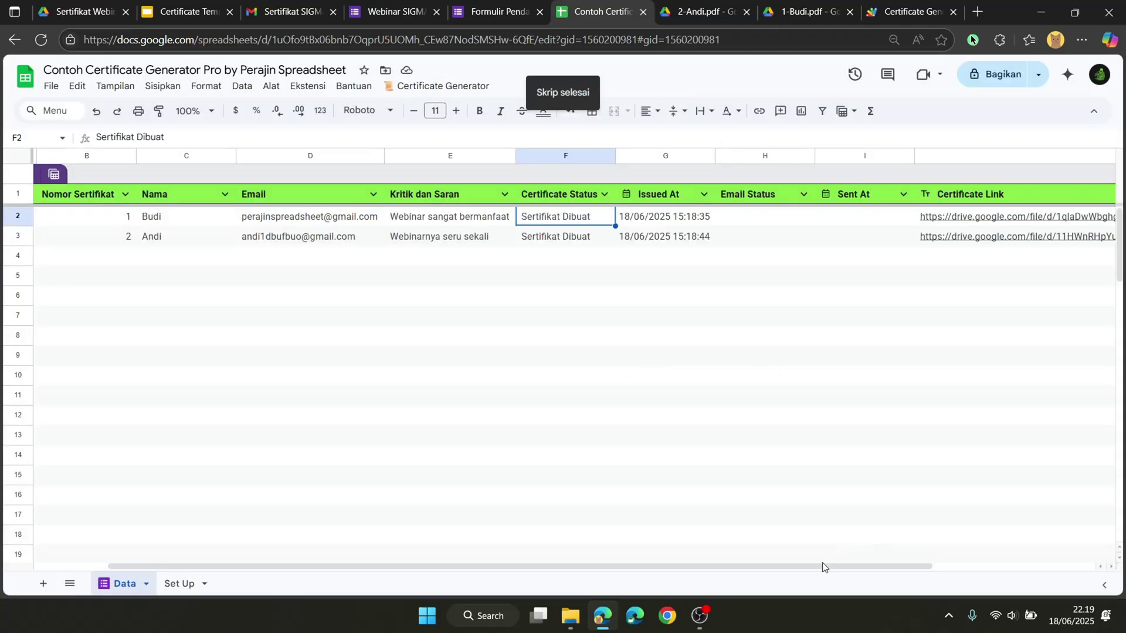
{"action": "left_click_drag", "start_coordinate": [821, 565], "coordinate": [1001, 508]}
Step: Open the regenerated 1-Budi.pdf certificate from the link in J2
{"action": "left_click", "coordinate": [754, 216]}
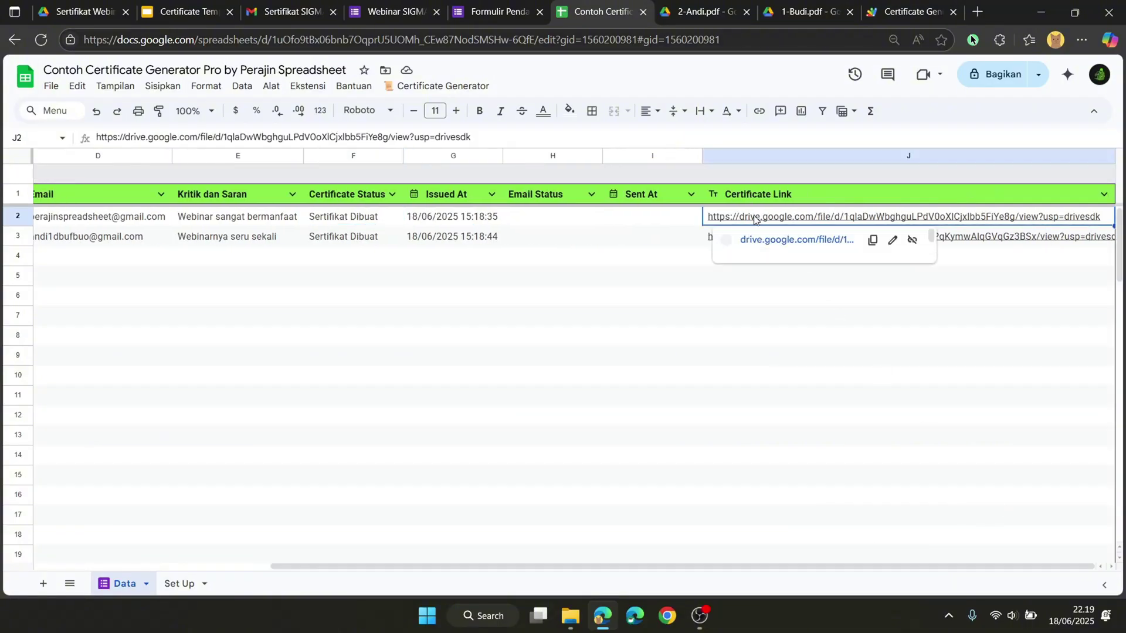
{"action": "left_click", "coordinate": [760, 241]}
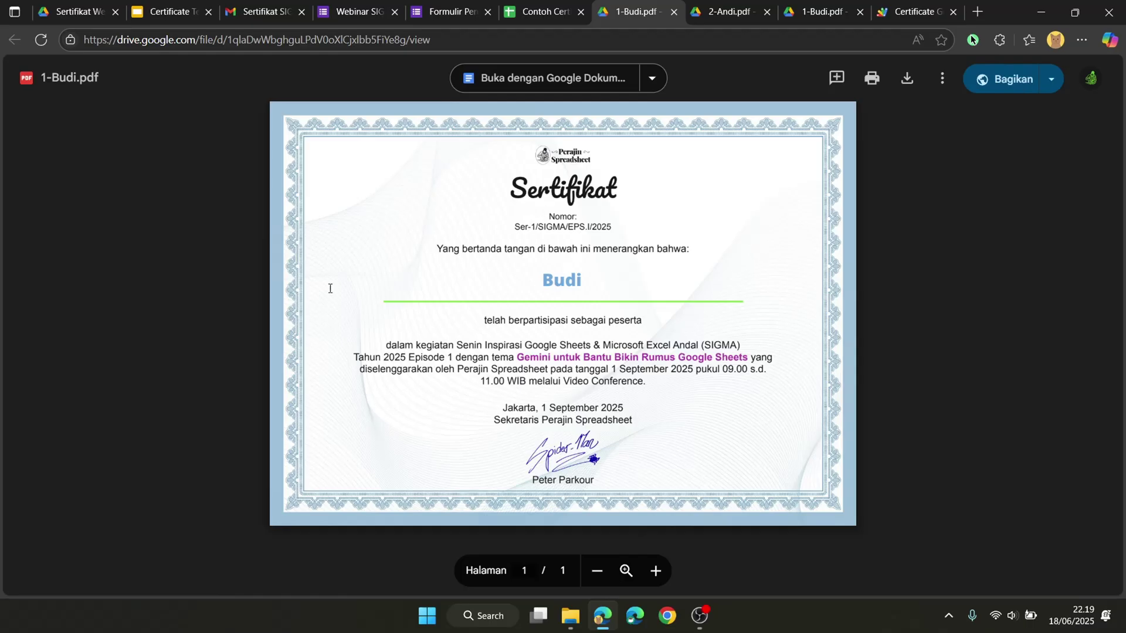
{"action": "left_click", "coordinate": [90, 23]}
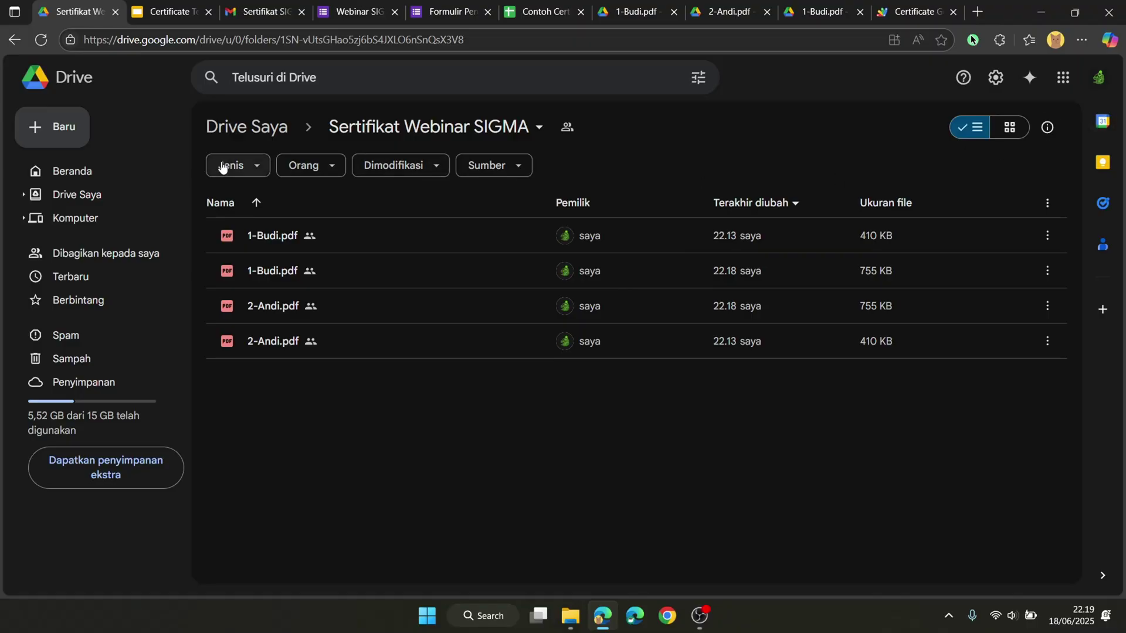
Step: View the Sertifikat Webinar SIGMA folder as thumbnails, compare old and new PDFs, then return to the sheet
{"action": "left_click", "coordinate": [1010, 133]}
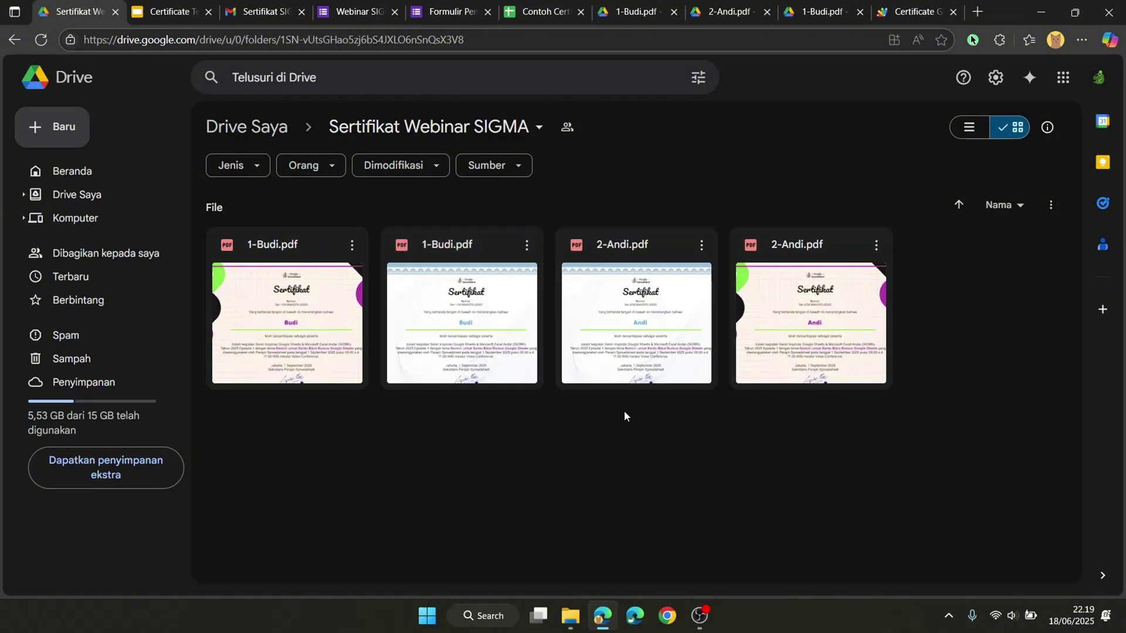
{"action": "left_click", "coordinate": [342, 340]}
{"action": "left_click", "coordinate": [451, 302]}
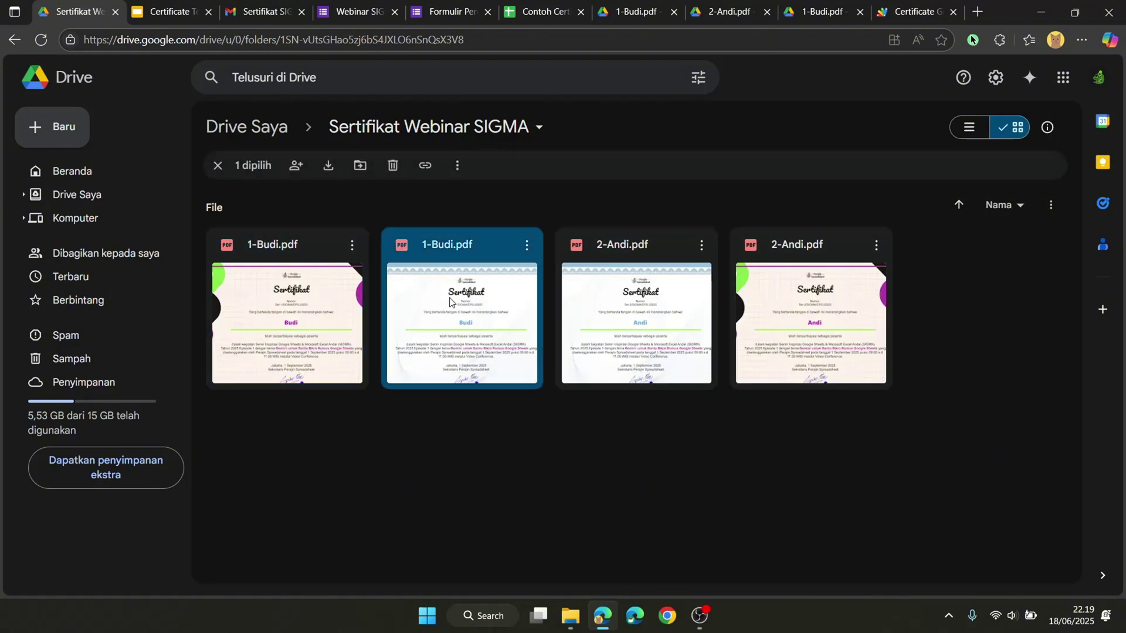
{"action": "left_click", "coordinate": [720, 332]}
{"action": "left_click", "coordinate": [797, 320]}
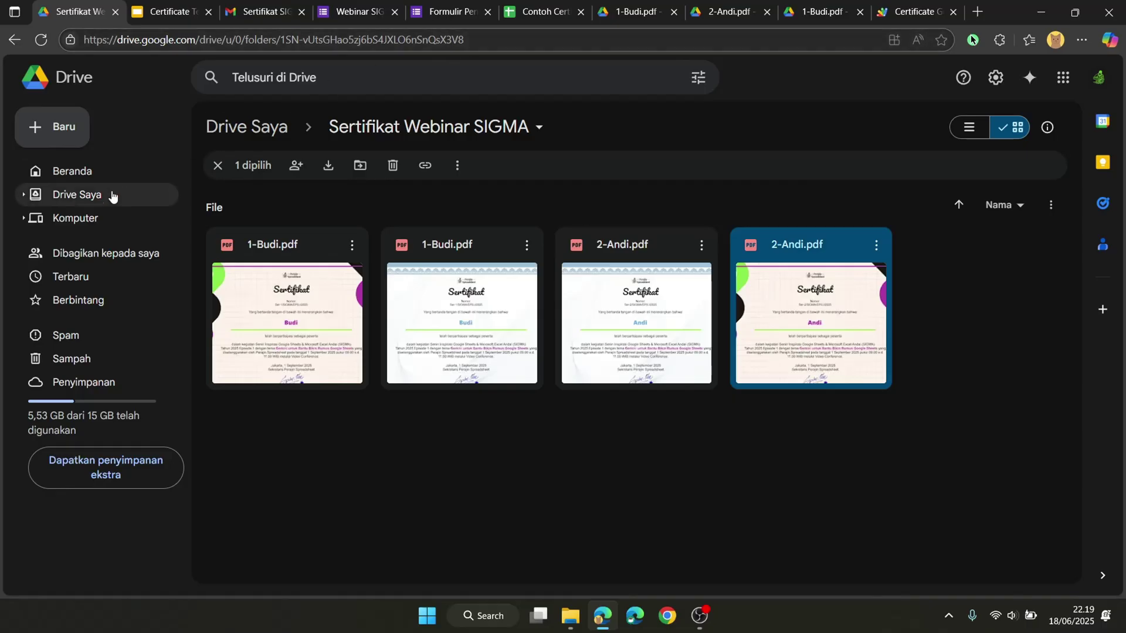
{"action": "left_click", "coordinate": [536, 11]}
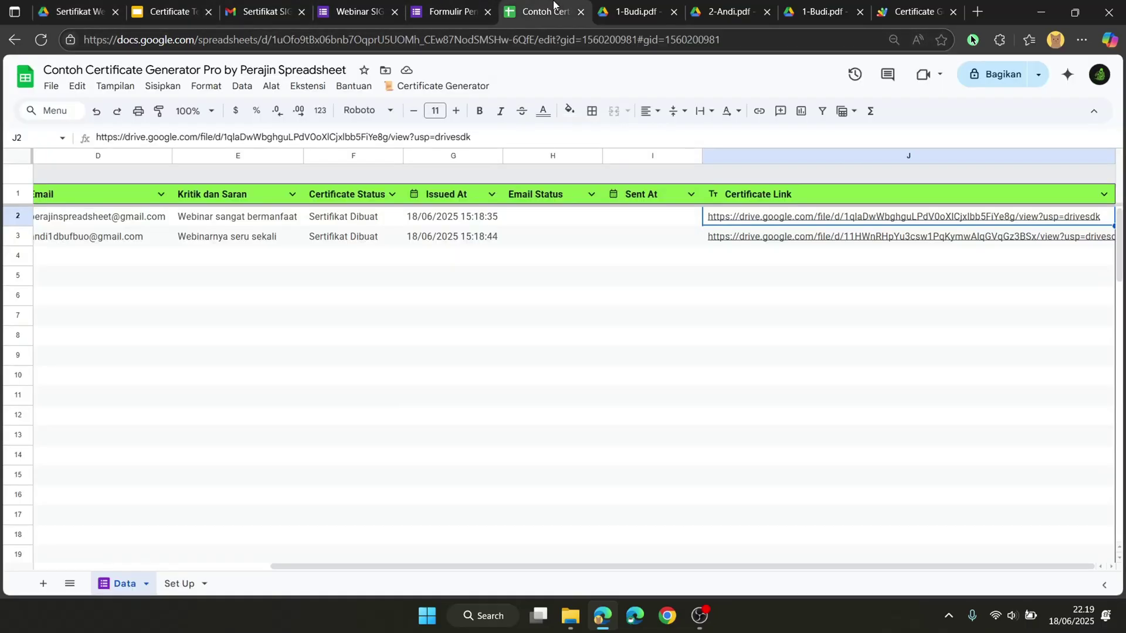
Step: Run Send Certificate and confirm both rows show Email Terkirim with 15:19:49 and 15:19:50 send times
{"action": "left_click", "coordinate": [403, 90]}
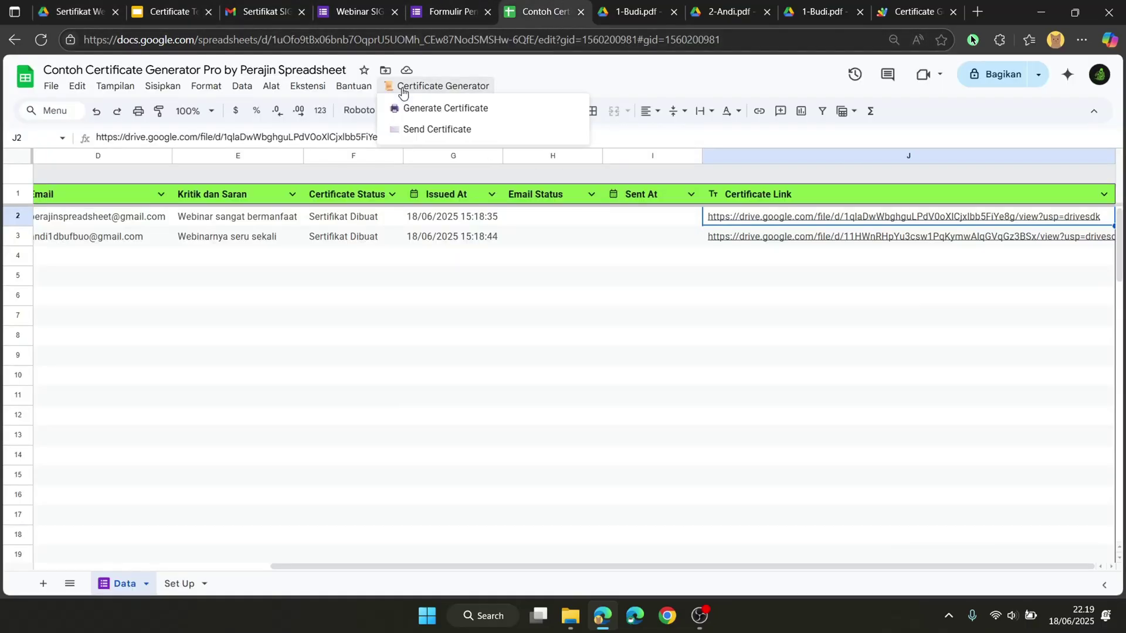
{"action": "left_click", "coordinate": [472, 130]}
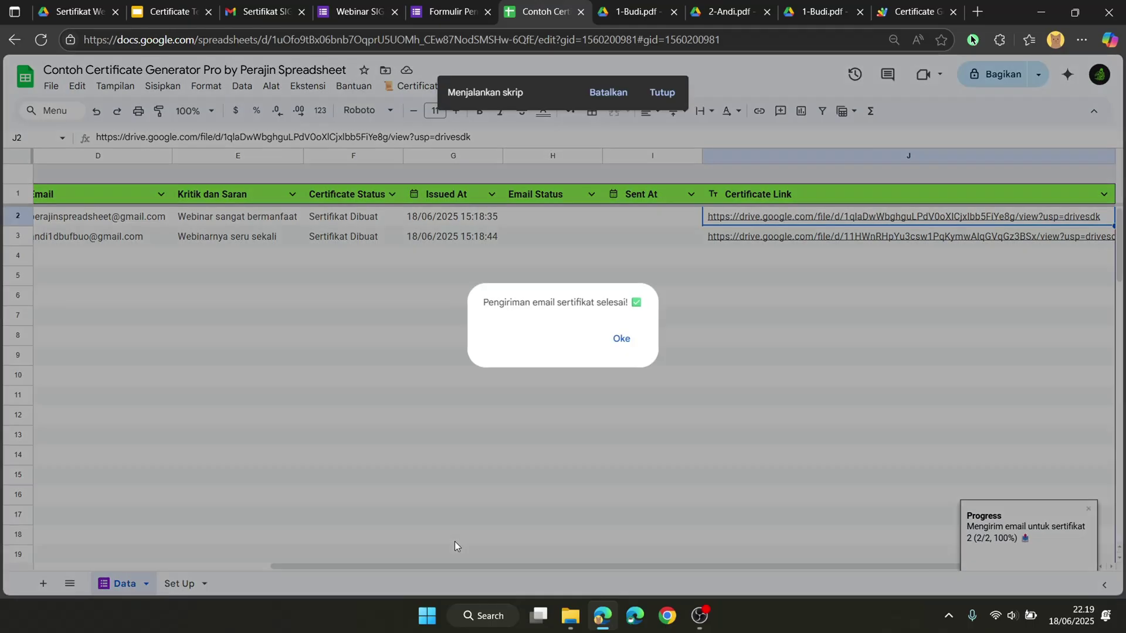
{"action": "left_click", "coordinate": [621, 338]}
{"action": "left_click", "coordinate": [541, 265]}
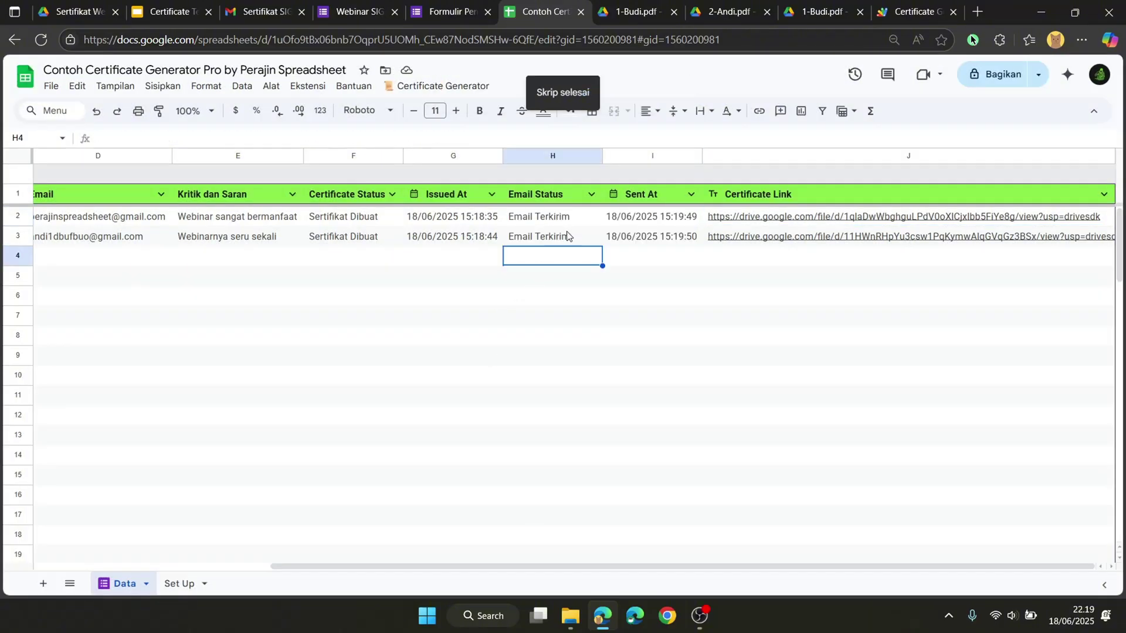
{"action": "left_click", "coordinate": [569, 237]}
{"action": "left_click", "coordinate": [537, 218]}
{"action": "left_click", "coordinate": [248, 11]}
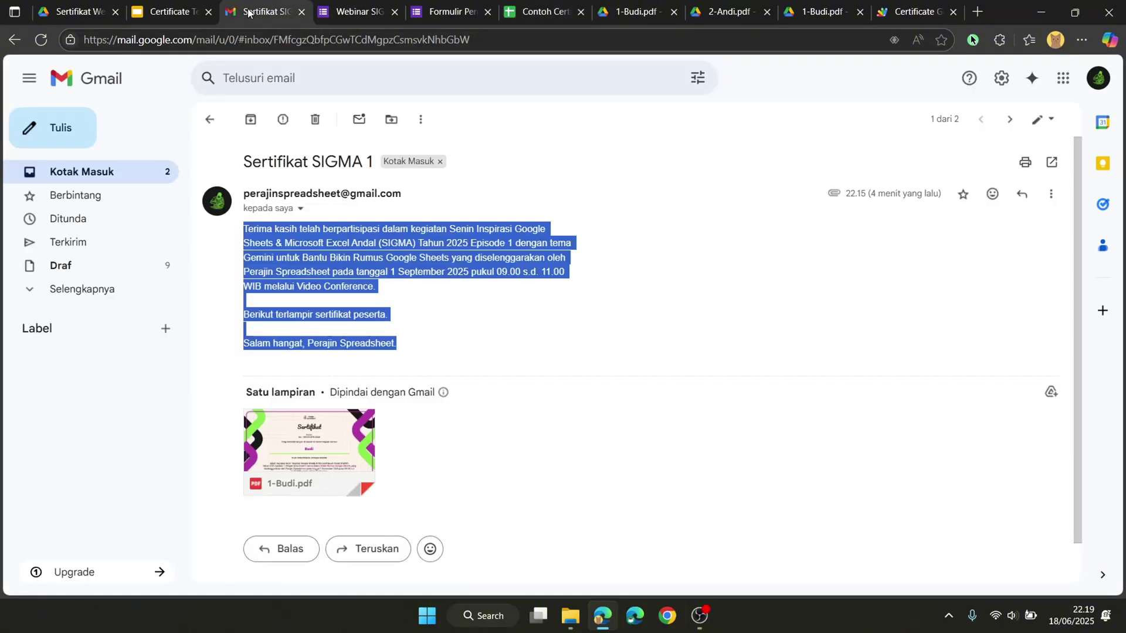
Step: Open the newest Sertifikat SIGMA 1 email, preview its restyled 1-Budi.pdf, then return to the sheet
{"action": "left_click", "coordinate": [155, 176]}
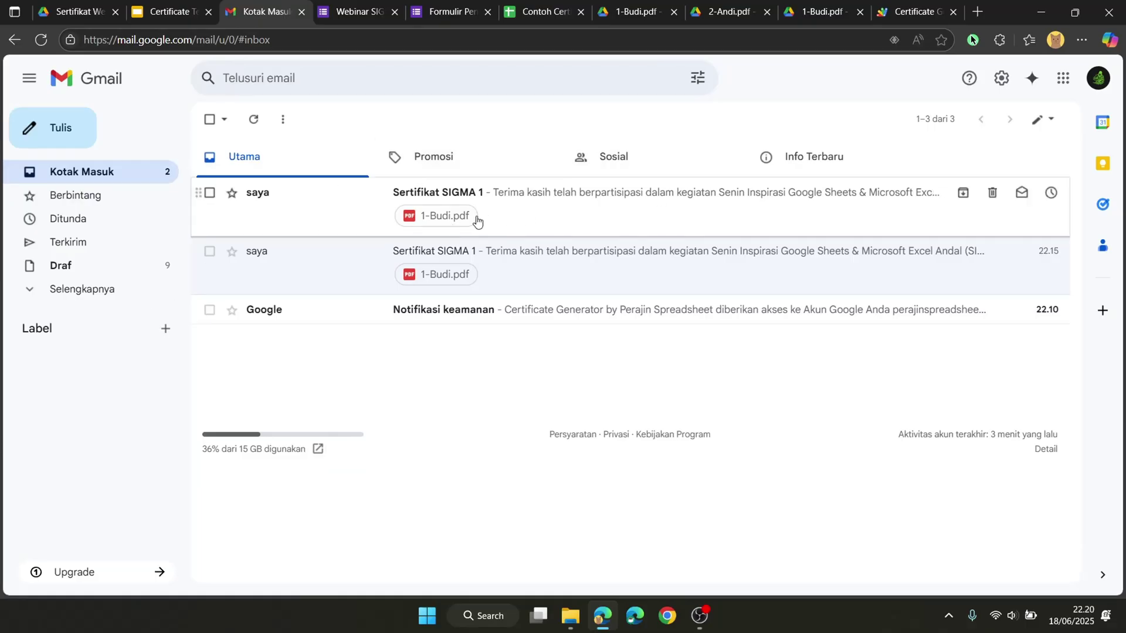
{"action": "left_click", "coordinate": [515, 207]}
{"action": "mouse_move", "coordinate": [353, 462]}
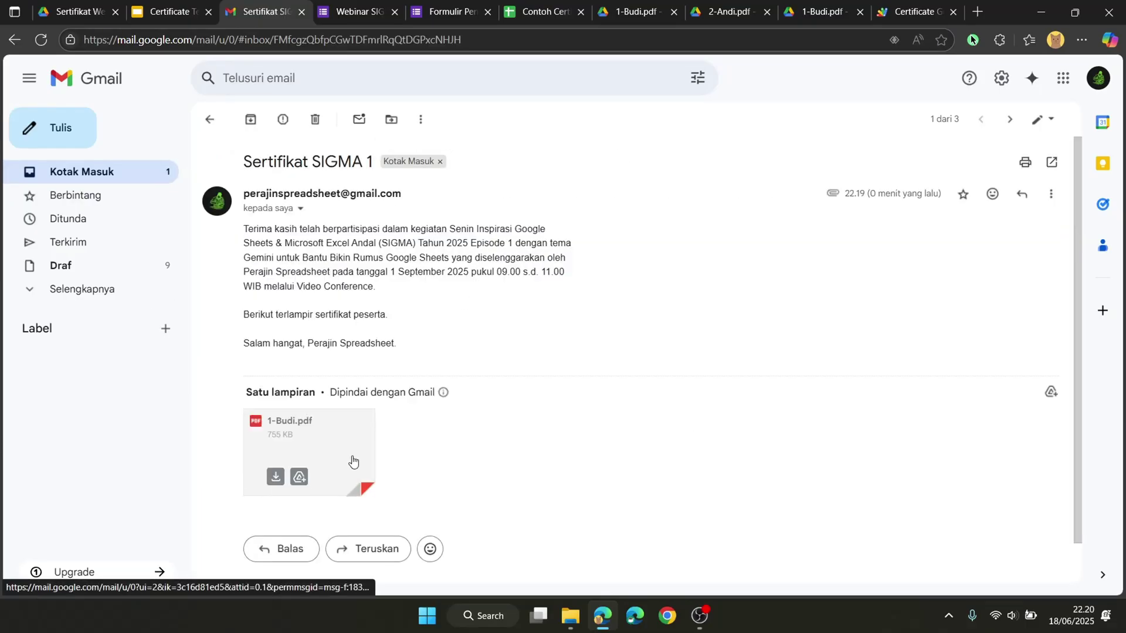
{"action": "left_click", "coordinate": [326, 436]}
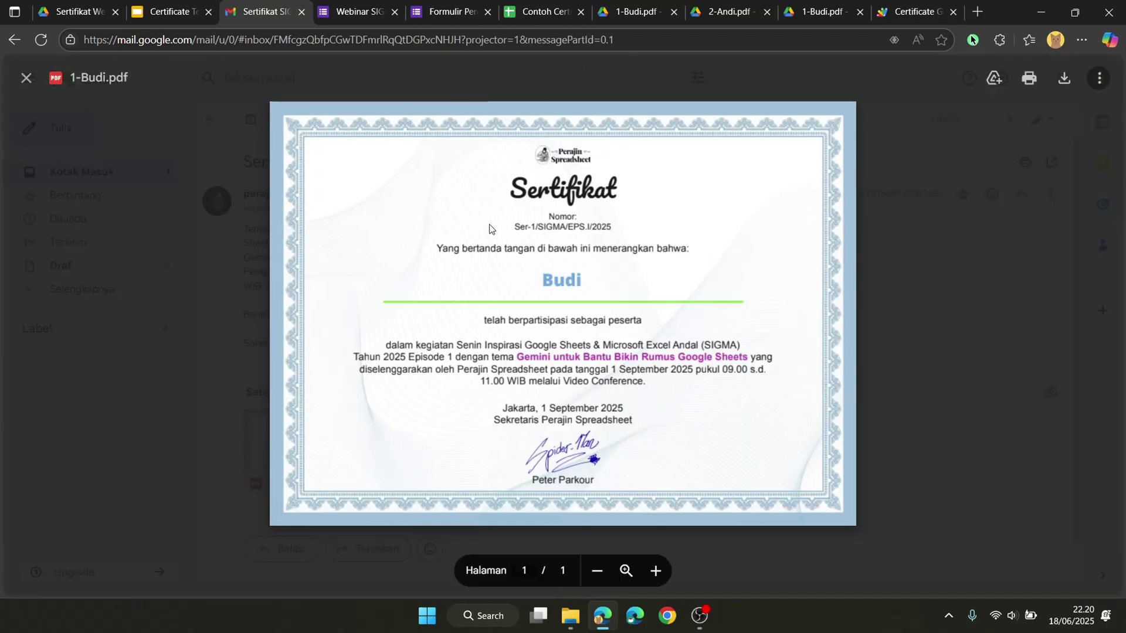
{"action": "left_click", "coordinate": [892, 192]}
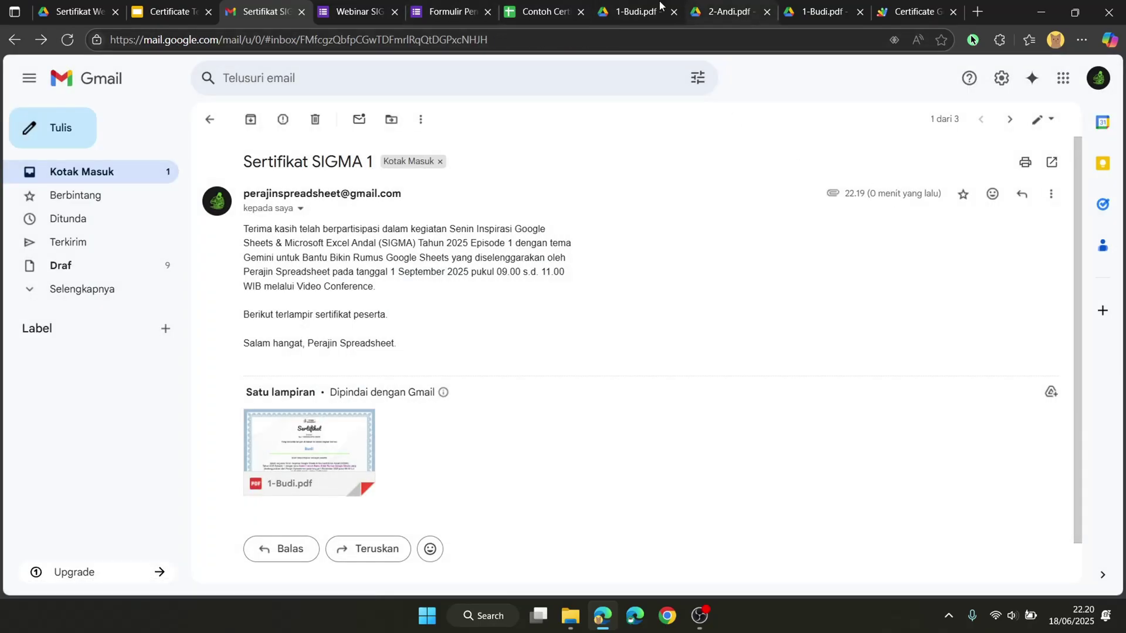
{"action": "left_click", "coordinate": [545, 10]}
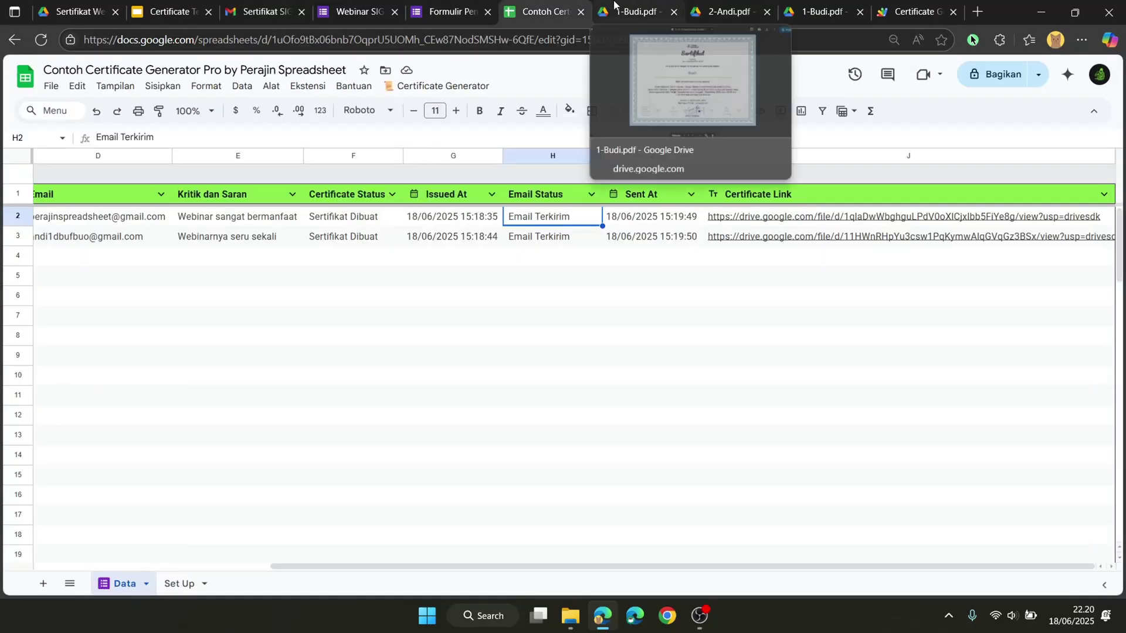